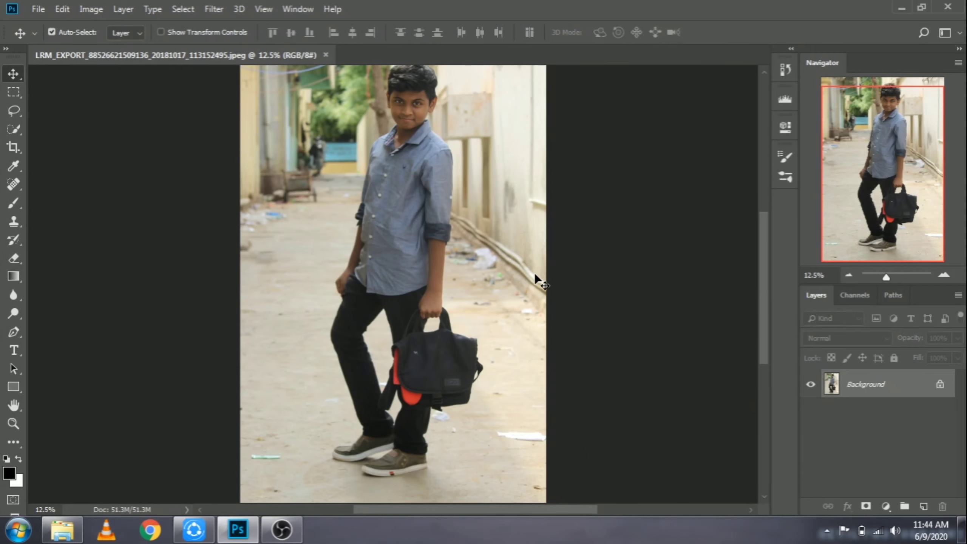
- Zoom the street photo out from 12.5% to 8.33% so it sits small on the canvas
key(ctrl+minus)
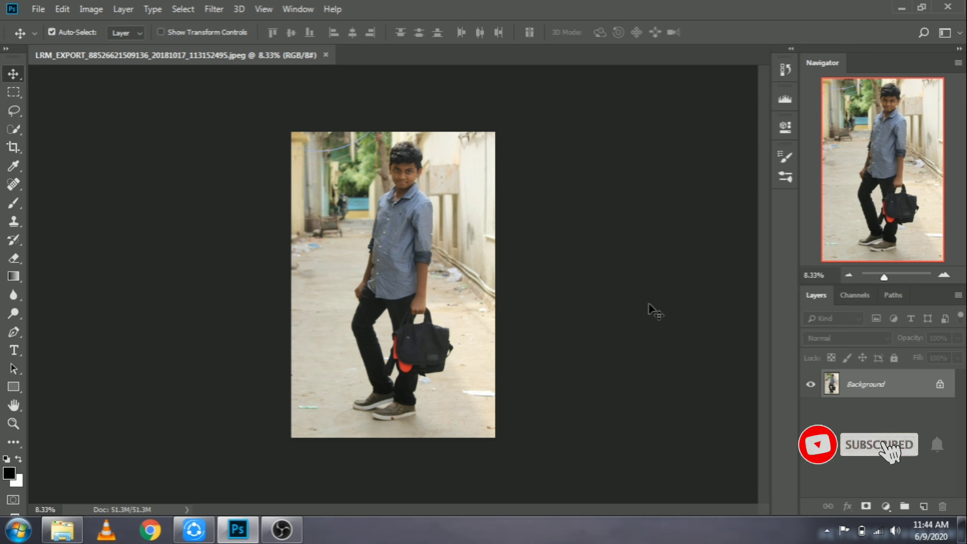
key(ctrl)
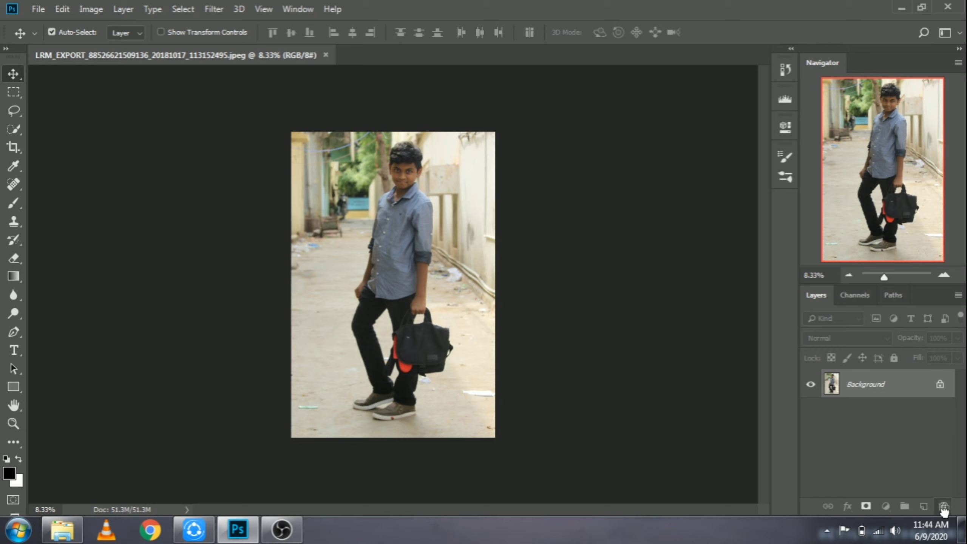
- Unlock the Background into Layer 0 and launch the Camera Raw Filter
drag(944, 511, 943, 507)
click(213, 9)
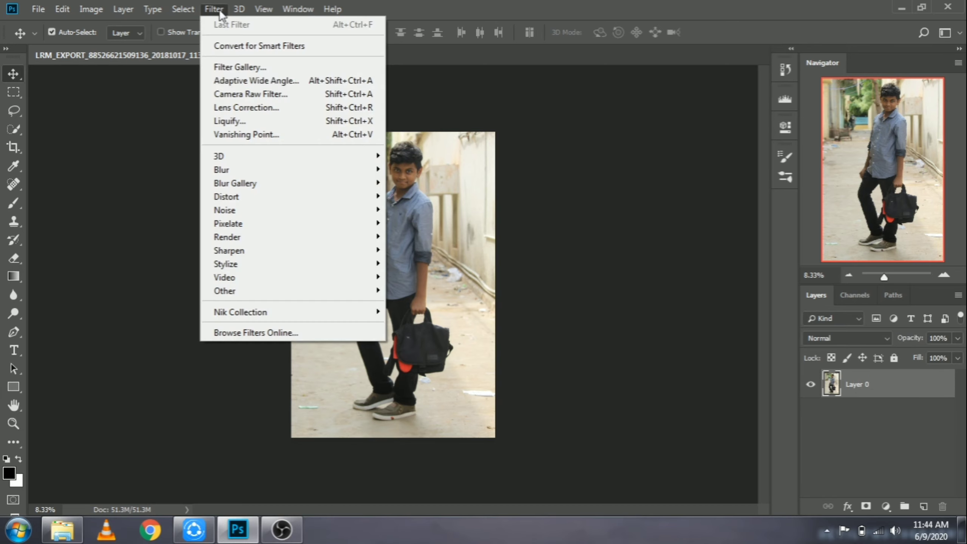
click(242, 91)
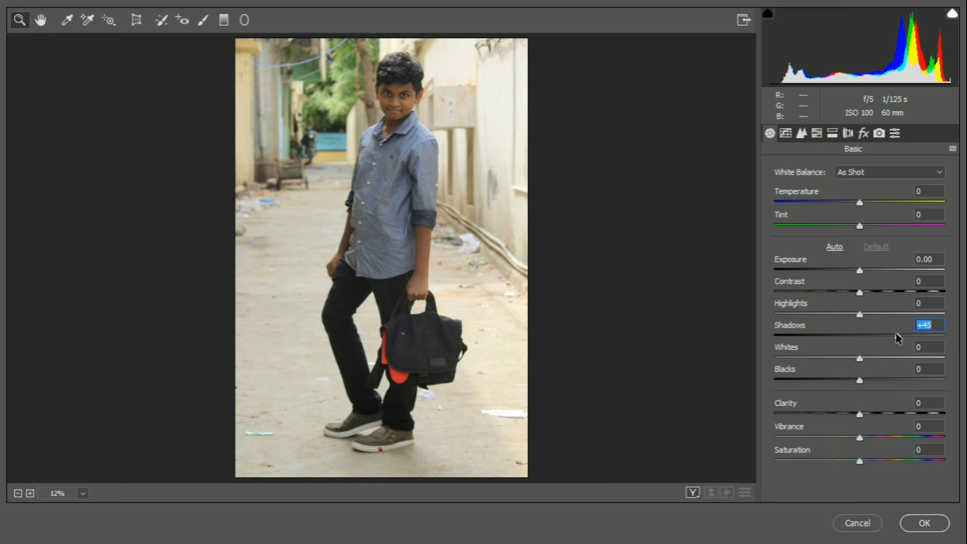
- Set Shadows +36, Exposure +0.50, Blacks +13, Whites +14, compare before/after, and apply
mouse_move(885, 338)
mouse_down()
mouse_move(916, 335)
mouse_move(889, 339)
mouse_up()
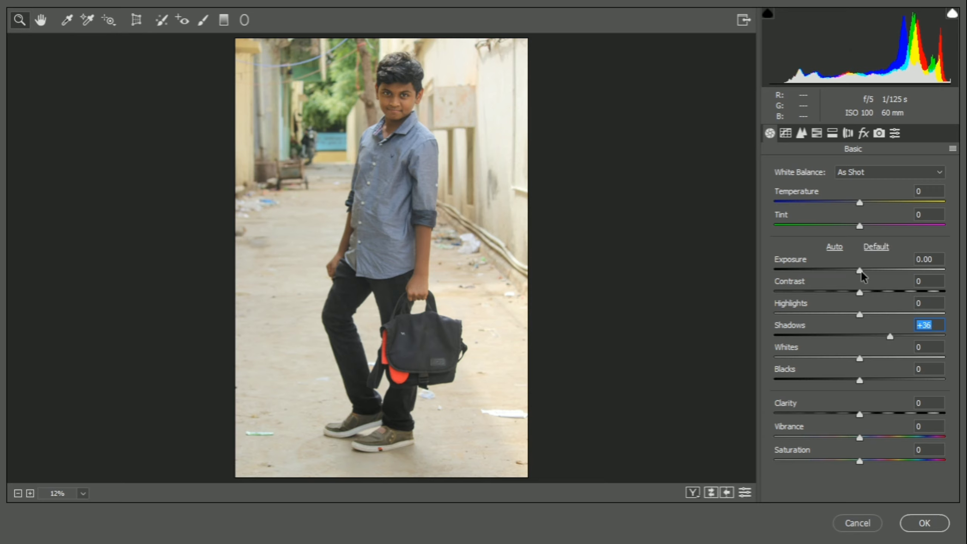
drag(860, 272, 868, 271)
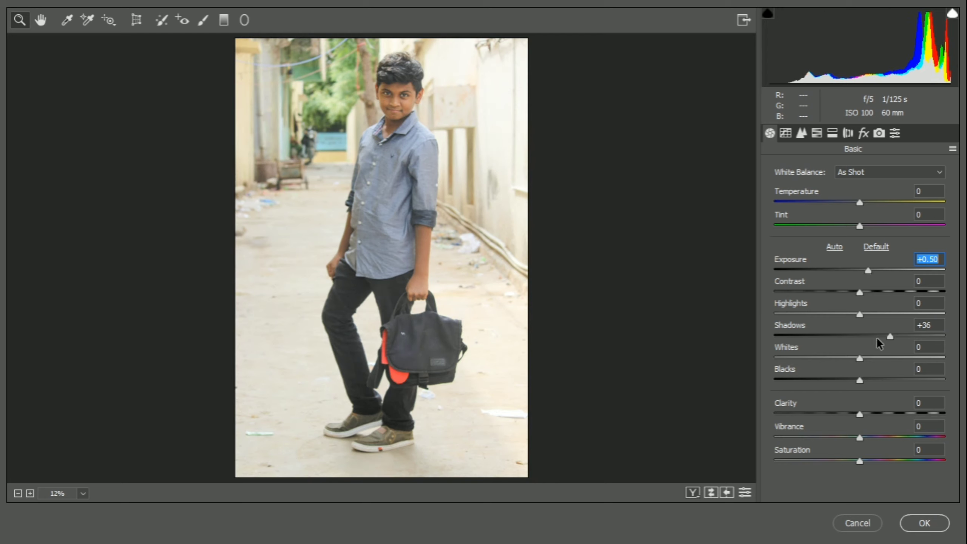
drag(866, 382, 874, 382)
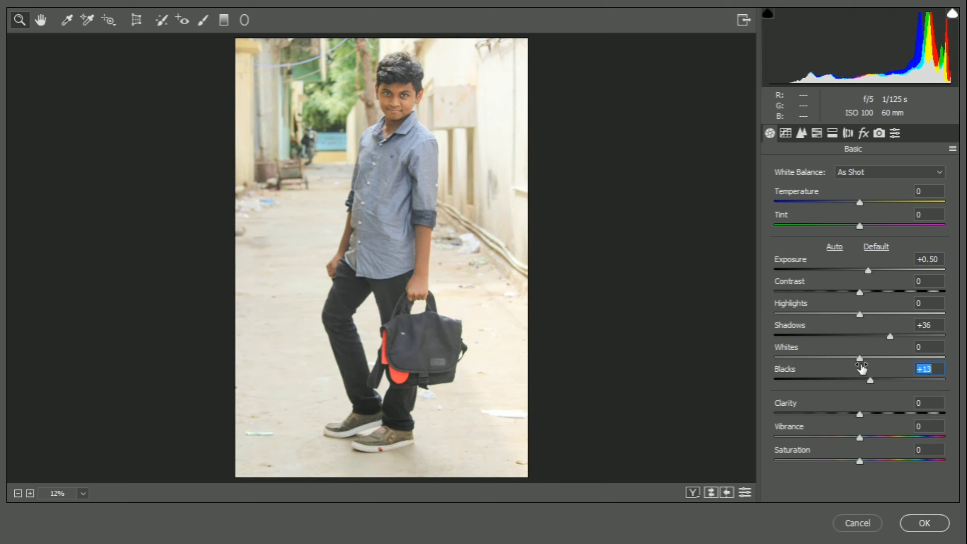
drag(860, 357, 872, 357)
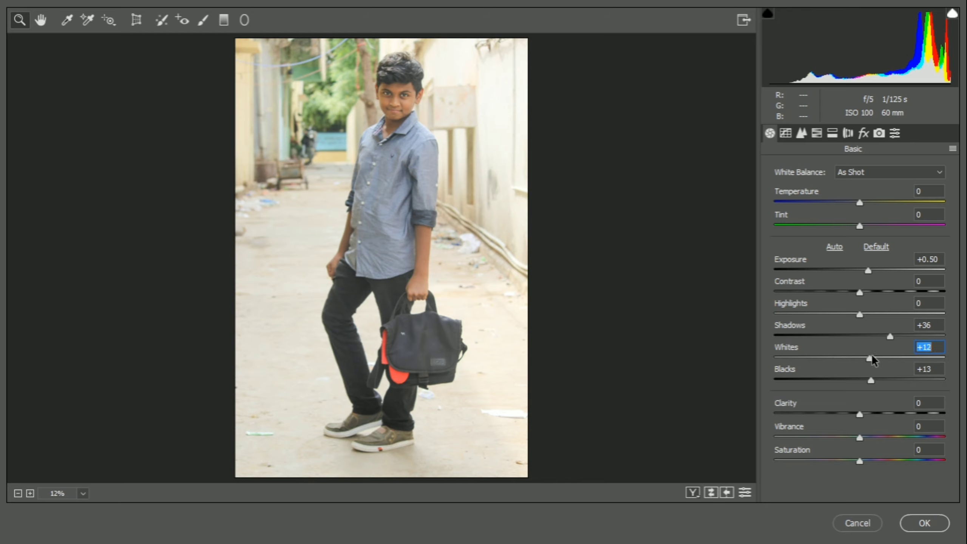
click(710, 493)
click(711, 492)
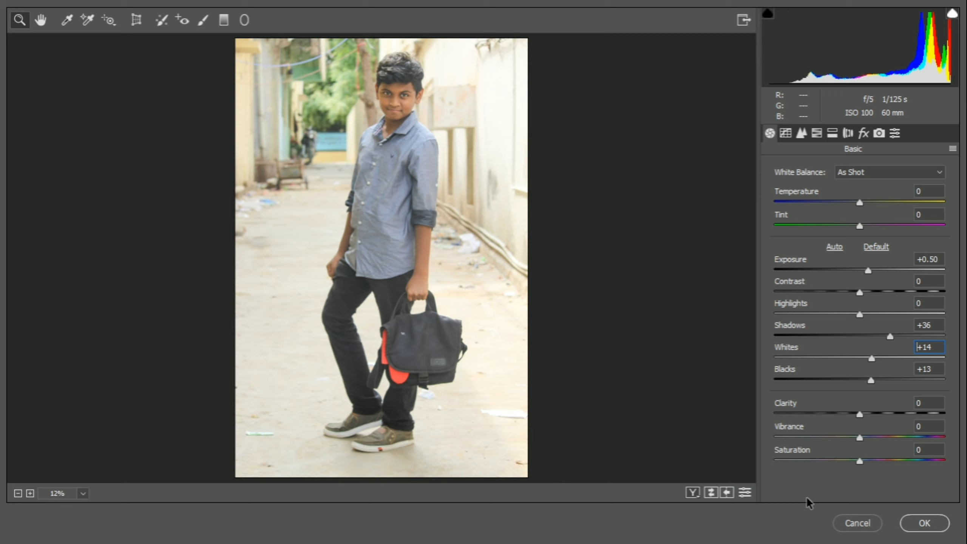
click(917, 523)
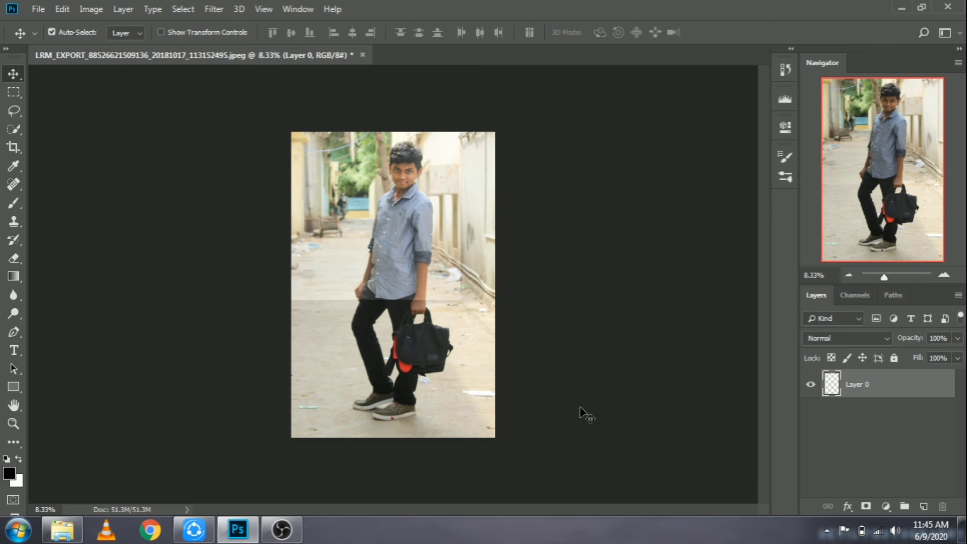
- Duplicate Layer 0 as Layer 0 copy and zoom in on the boy's face and collar
key(ctrl+j)
key(ctrl+plus)
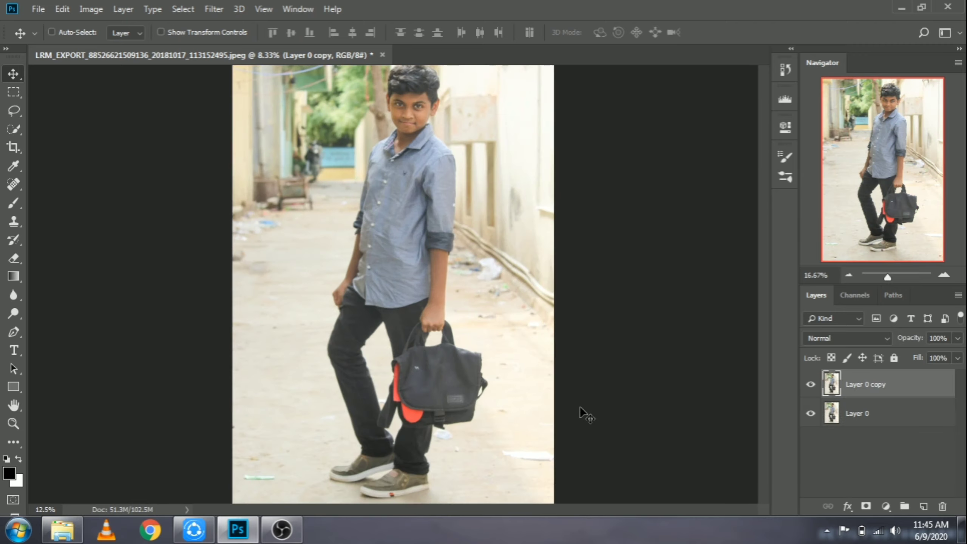
key(ctrl+plus)
key(ctrl+plus)
key(ctrl+plus)
key(ctrl+plus)
key(ctrl+plus)
key(ctrl+plus)
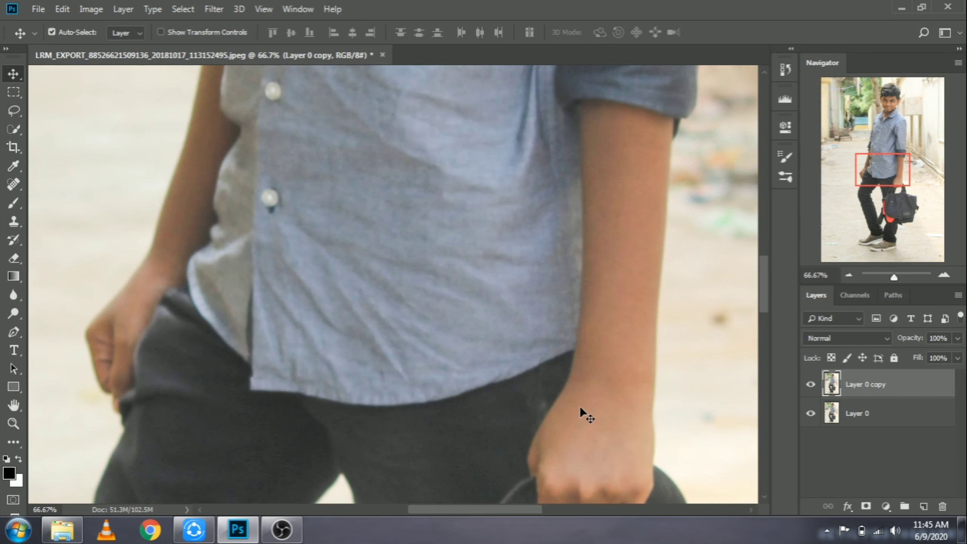
mouse_move(879, 165)
mouse_down()
mouse_move(881, 121)
mouse_move(855, 195)
mouse_move(852, 167)
mouse_up()
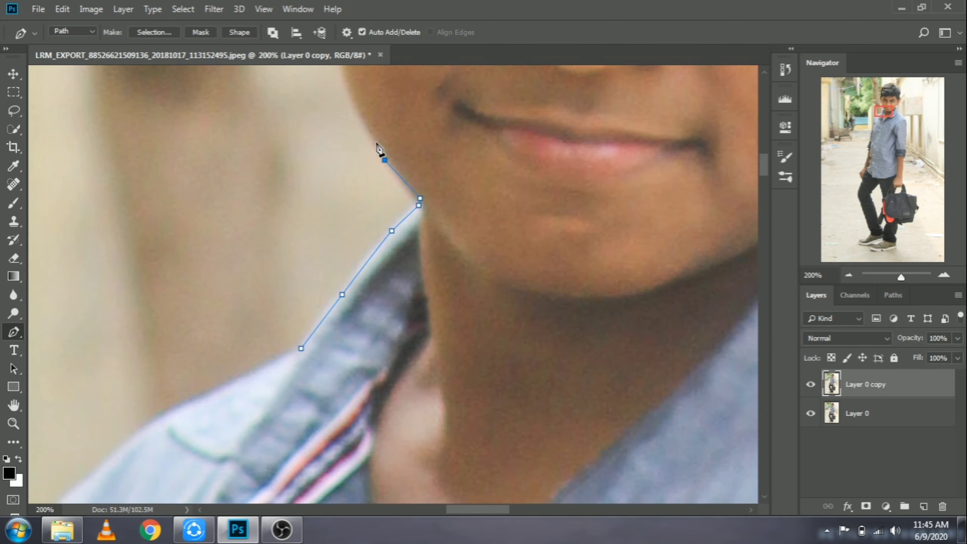
- Place pen anchors from the jaw and neck up the ear to the side of the hair
click(349, 94)
scroll(336, 274, up, 5)
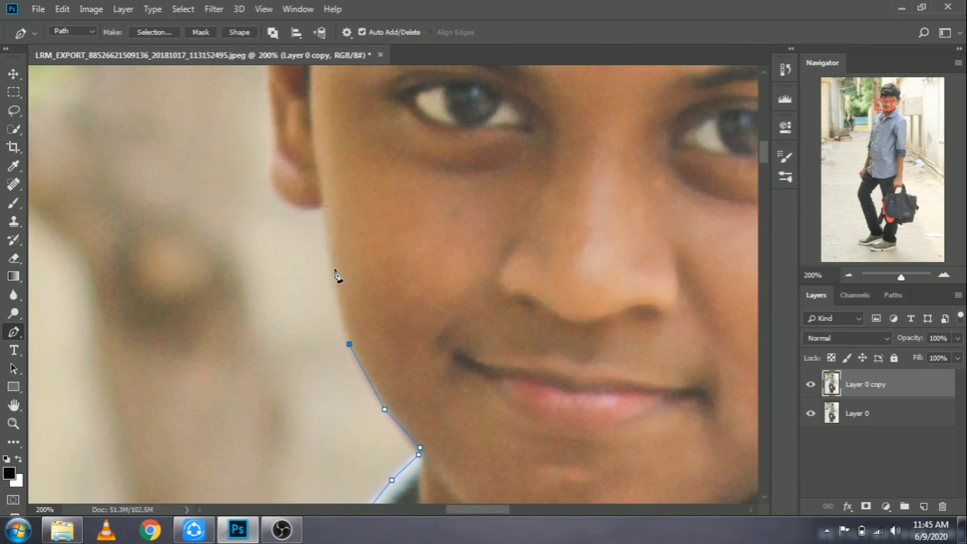
click(269, 121)
click(266, 77)
scroll(272, 133, up, 5)
click(260, 285)
click(255, 242)
click(270, 192)
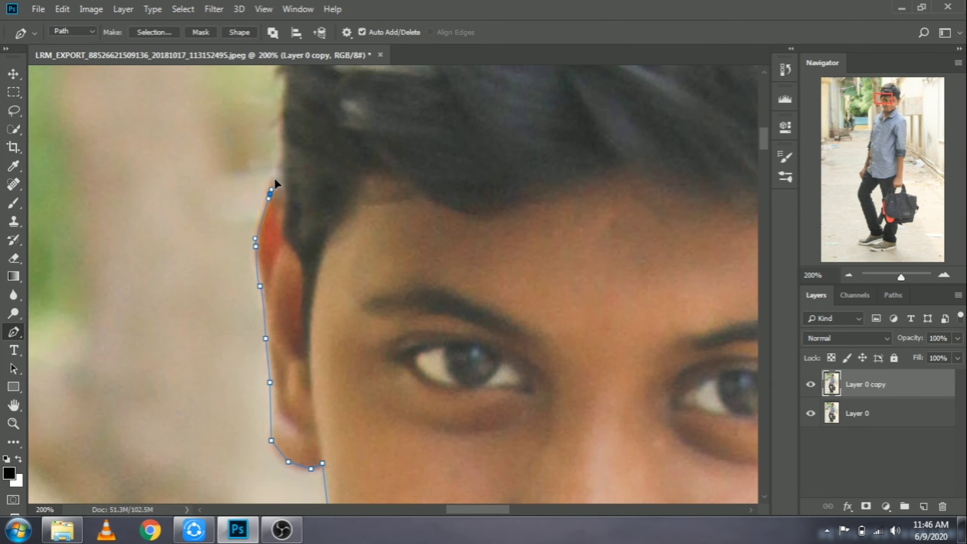
scroll(289, 310, up, 5)
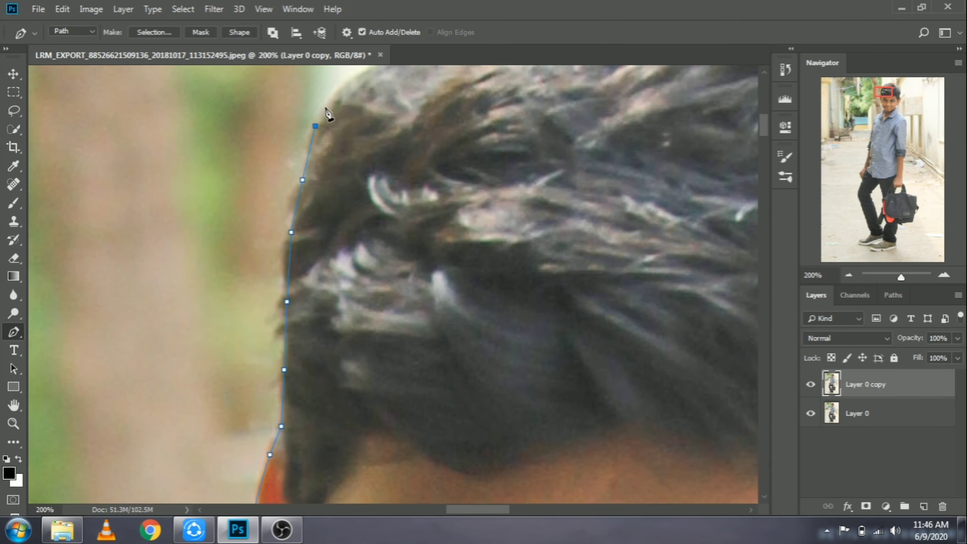
scroll(362, 191, up, 5)
click(507, 194)
click(595, 179)
scroll(595, 179, right, 10)
- Continue the path across the top of the hair and down its right edge around the ear
click(214, 216)
drag(307, 285, 332, 305)
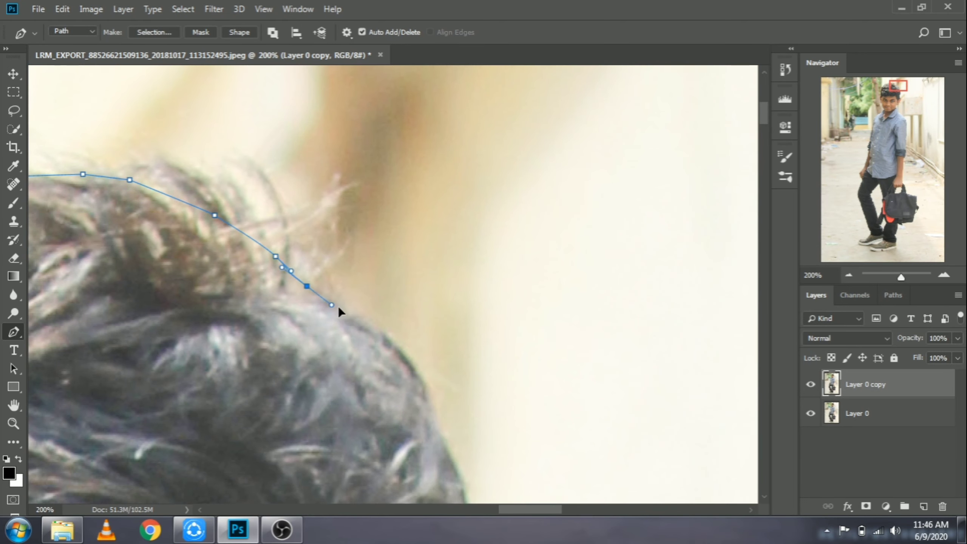
scroll(339, 310, down, 5)
click(459, 243)
scroll(441, 380, down, 3)
click(462, 335)
drag(464, 358, 463, 370)
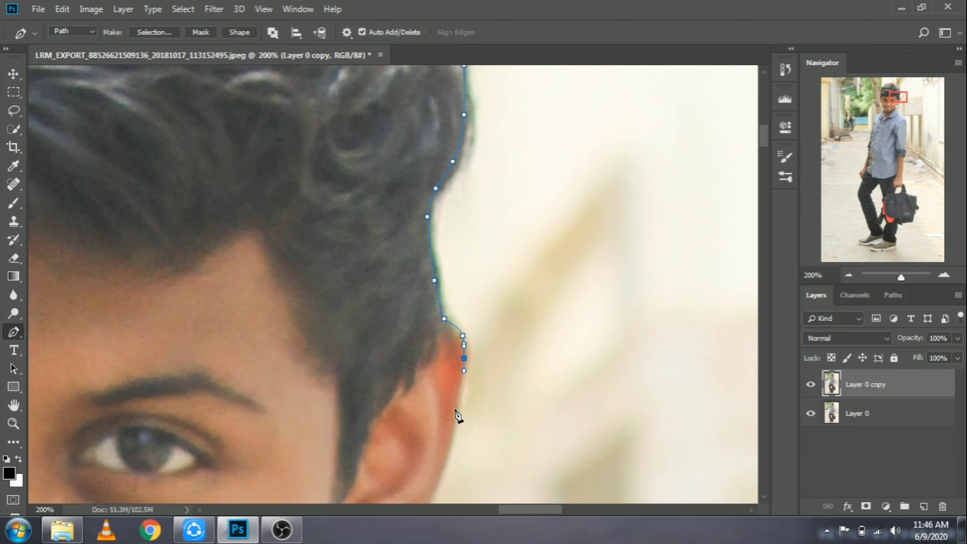
scroll(458, 416, down, 3)
click(454, 232)
click(431, 315)
click(408, 374)
click(394, 403)
drag(361, 418, 349, 421)
- Trace the jaw edge, collar and shoulder slope with pen anchors
click(292, 475)
scroll(289, 399, down, 3)
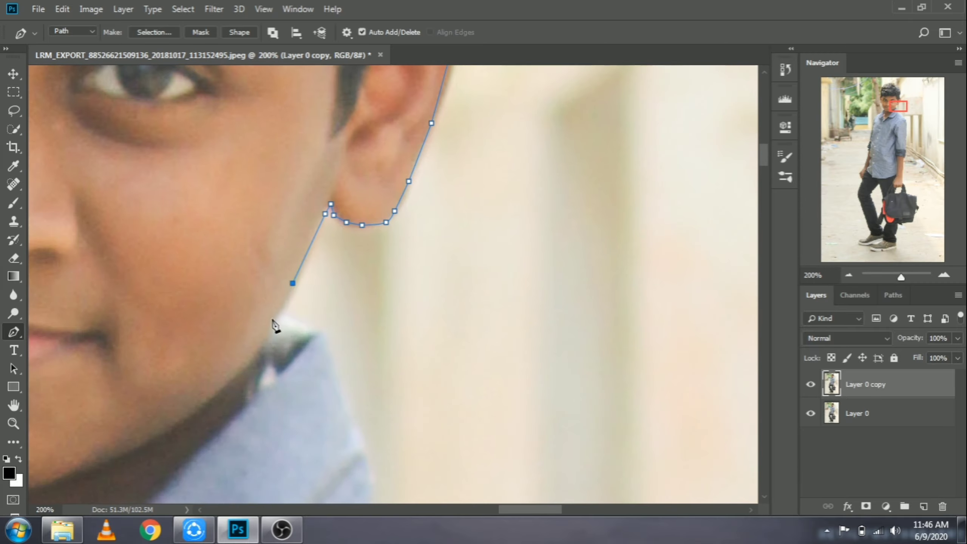
click(351, 438)
scroll(354, 419, down, 3)
click(423, 338)
click(550, 357)
click(632, 360)
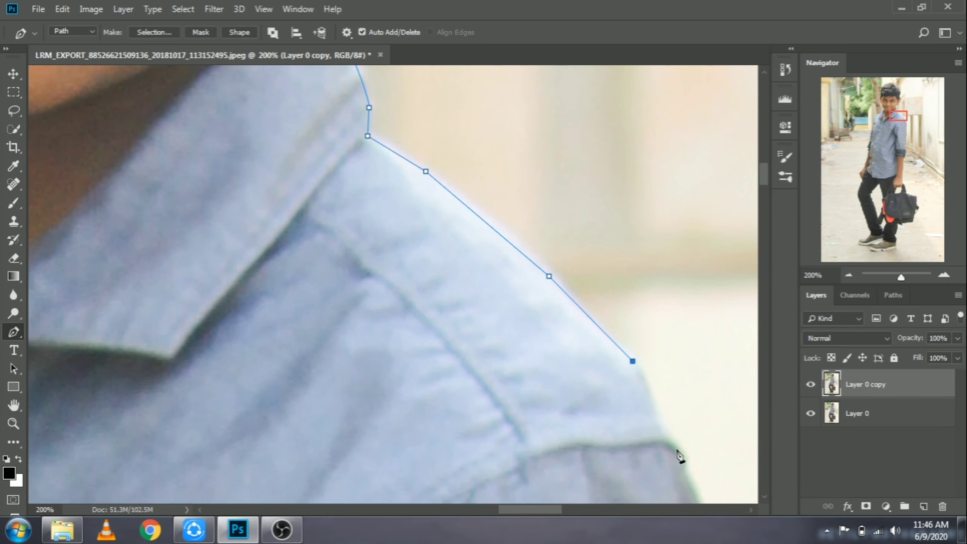
click(677, 449)
scroll(455, 432, down, 3)
- Extend the path down the sleeve edge toward the cuff, including a curved anchor
click(300, 279)
click(297, 465)
scroll(301, 418, down, 3)
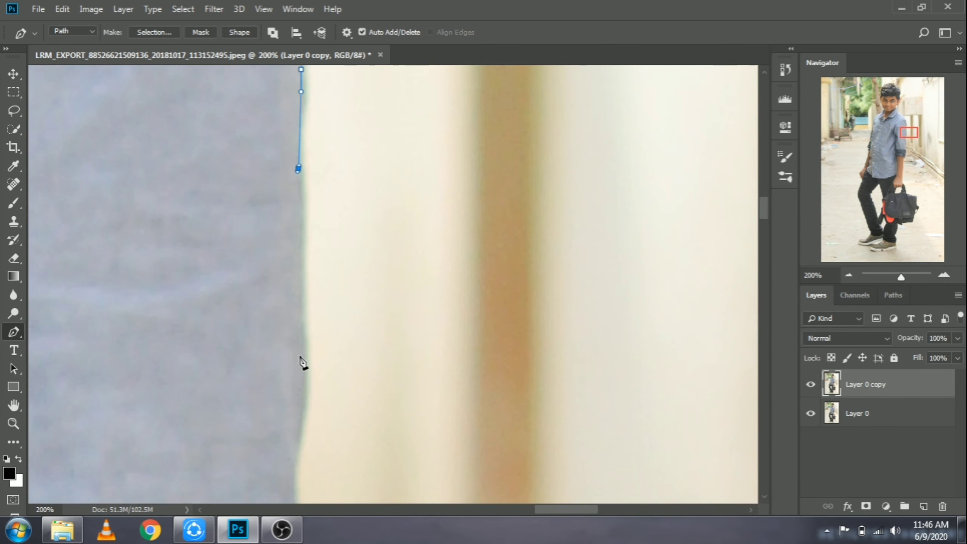
click(305, 324)
drag(297, 354, 296, 360)
scroll(296, 365, down, 3)
click(285, 356)
scroll(285, 389, down, 4)
- Trace around the sleeve cuff to where it meets the arm
click(273, 209)
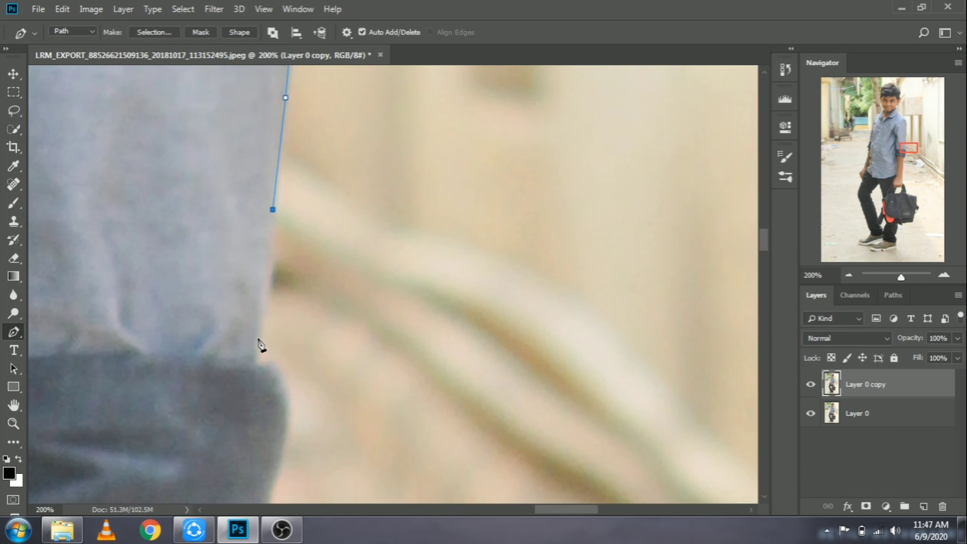
click(254, 328)
drag(286, 399, 289, 420)
scroll(290, 422, down, 3)
click(268, 368)
click(223, 459)
scroll(222, 460, down, 4)
click(203, 335)
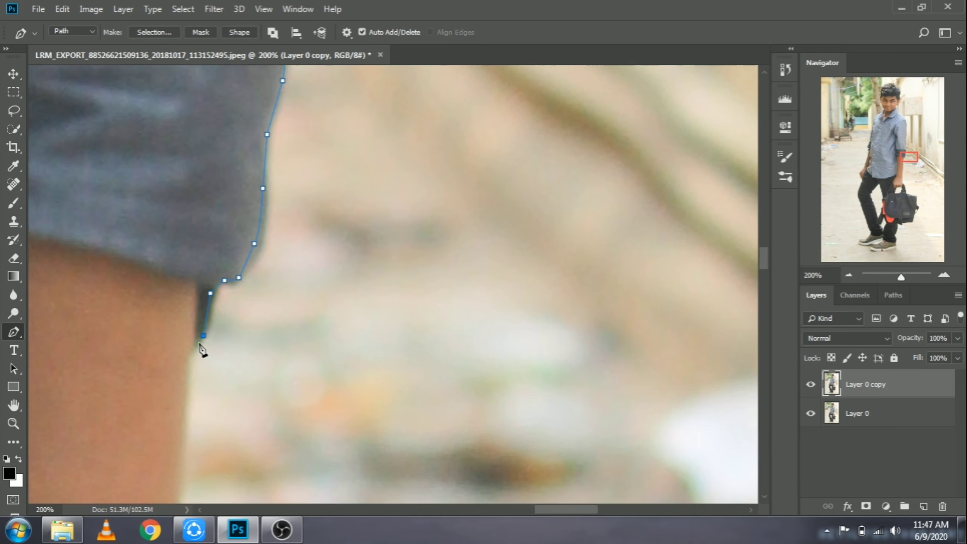
- Continue the pen path down the arm edge toward the wrist
click(172, 392)
scroll(171, 393, down, 3)
scroll(145, 400, down, 3)
click(141, 365)
scroll(140, 365, down, 3)
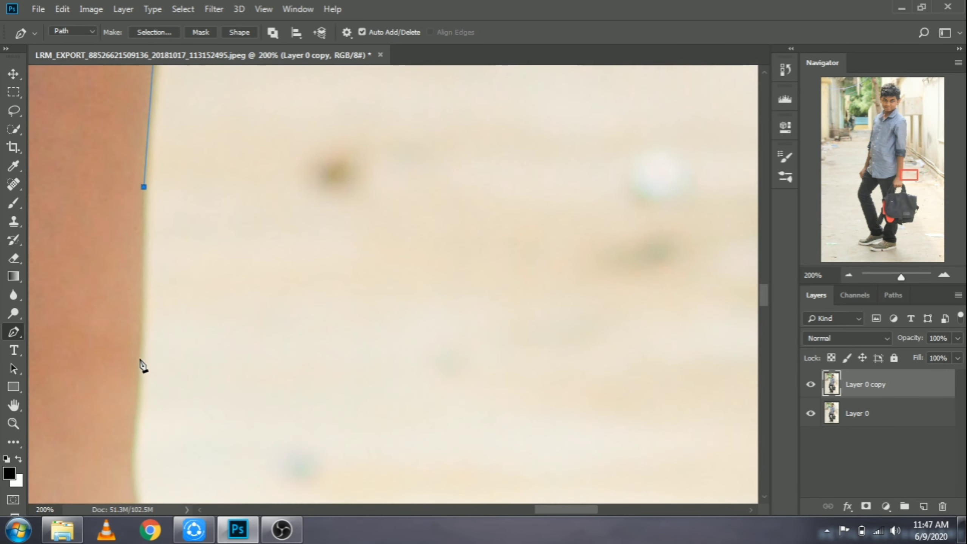
scroll(131, 366, down, 3)
click(136, 336)
scroll(133, 335, down, 3)
click(130, 304)
scroll(170, 347, down, 3)
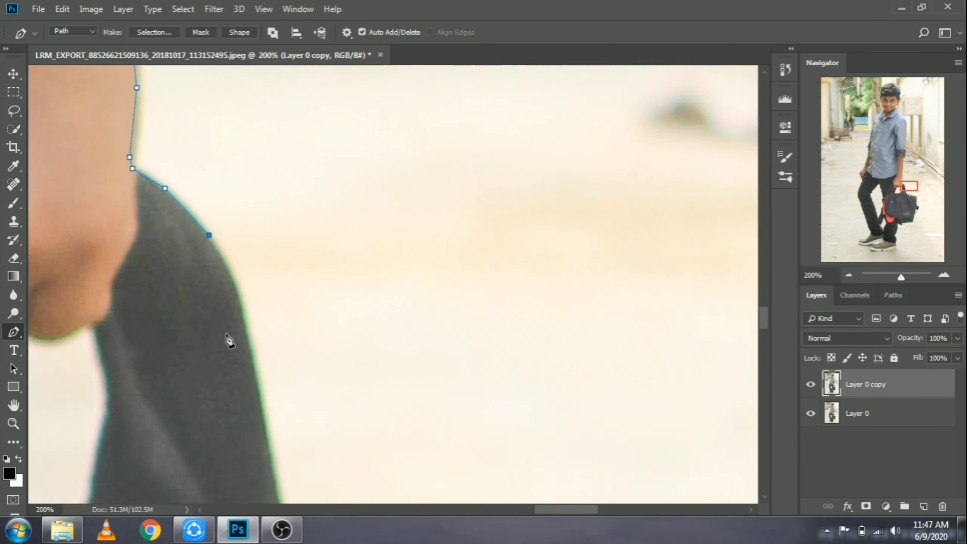
- Finish the path from the hand along the bag handle to the bag's top corner
click(244, 244)
scroll(258, 320, down, 3)
click(280, 367)
scroll(281, 367, down, 3)
click(290, 297)
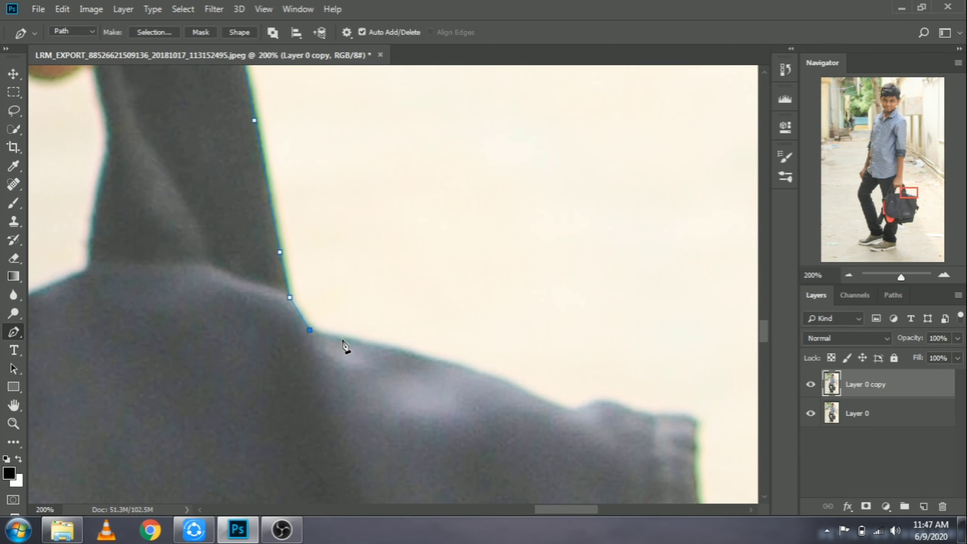
click(342, 338)
click(453, 362)
- Extend the path along the bag's top edge to its top-right corner
scroll(514, 362, down, 3)
click(533, 305)
scroll(617, 315, down, 3)
click(687, 245)
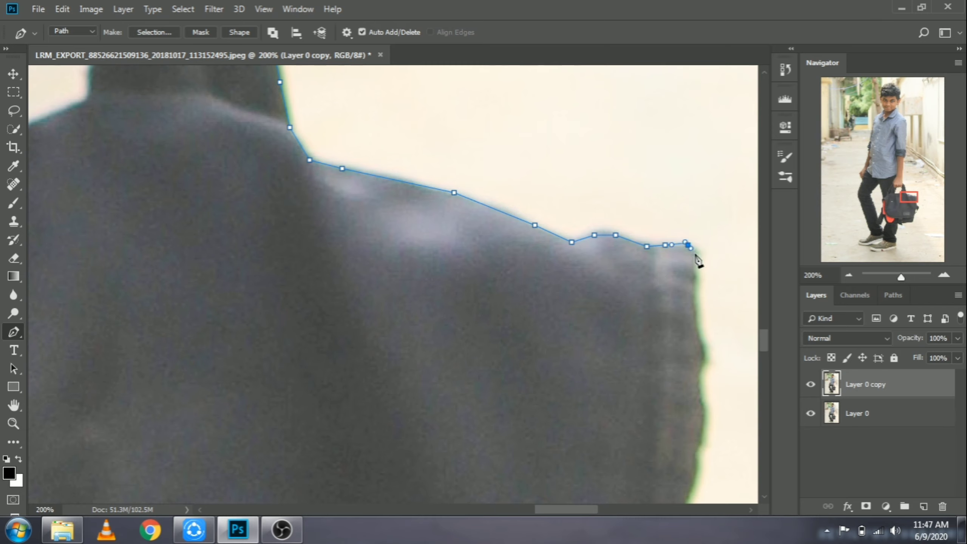
click(699, 326)
click(700, 373)
click(703, 410)
click(696, 469)
- Continue the path down the bag's right side with two more anchors
scroll(697, 474, down, 3)
click(686, 317)
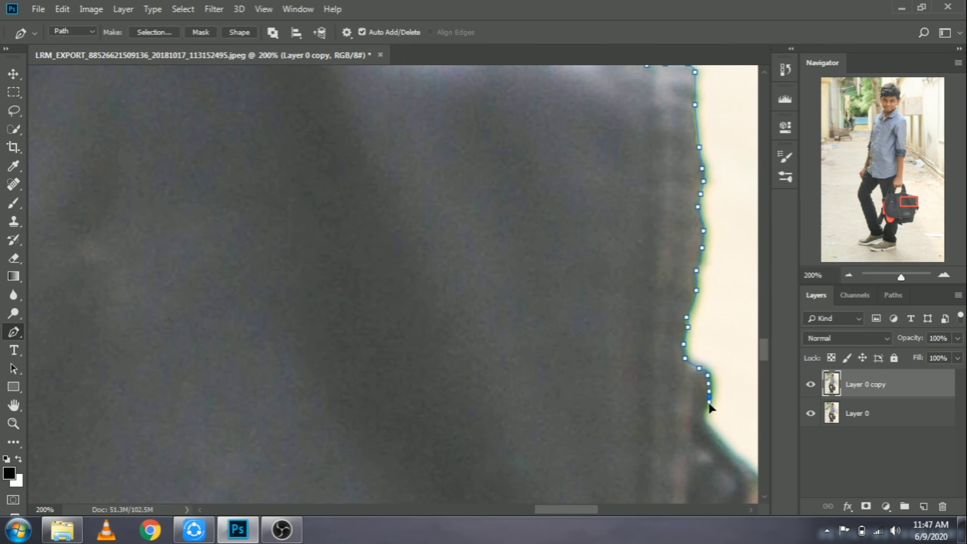
click(705, 416)
scroll(708, 411, down, 3)
scroll(540, 296, right, 3)
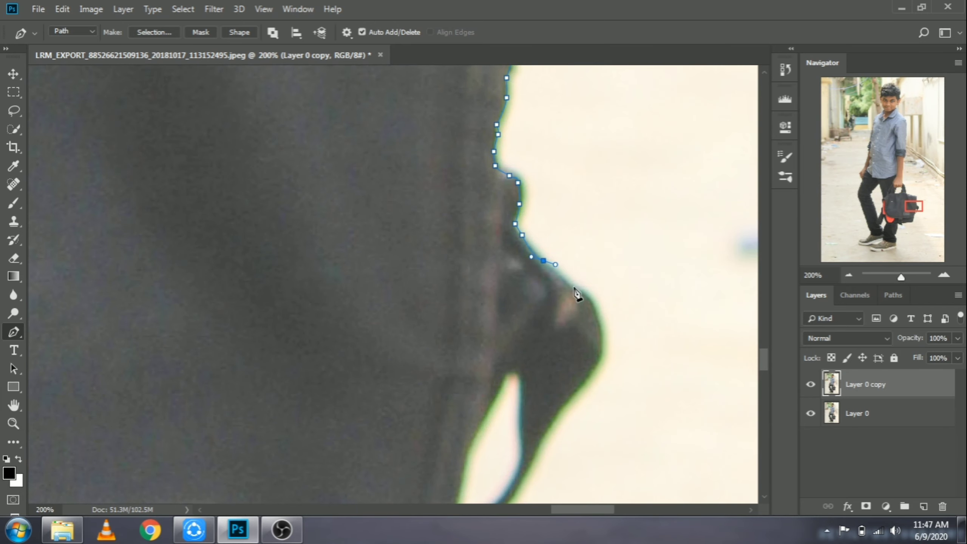
- Trace the path around the bag's bulging side edge
click(586, 298)
click(598, 335)
click(591, 367)
click(575, 386)
click(530, 460)
- Continue the outline down the bag's lower side toward its bottom
scroll(512, 392, down, 3)
click(424, 432)
scroll(409, 425, down, 3)
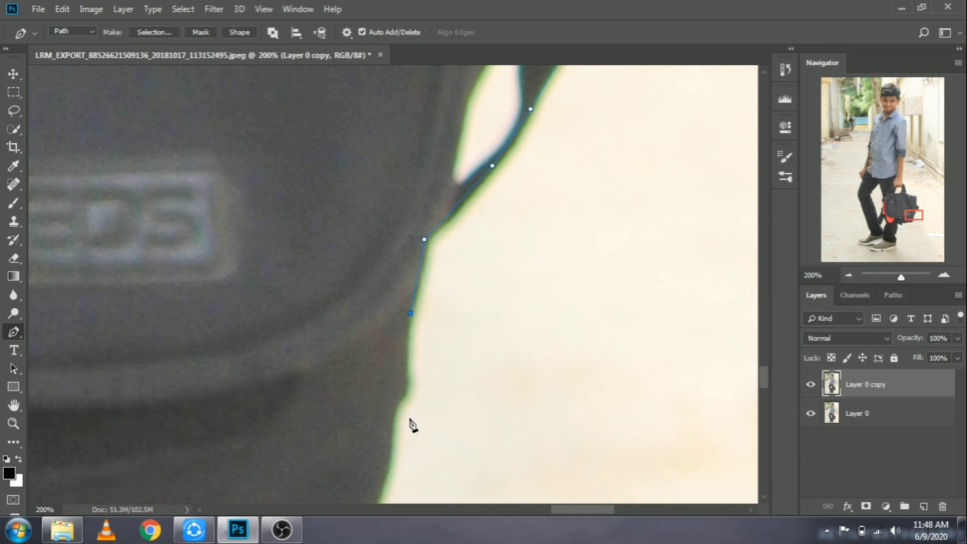
click(409, 314)
scroll(407, 323, down, 1)
click(404, 302)
- Trace around the bag's lower-right corner and along its bottom edge
click(387, 399)
click(379, 424)
click(362, 459)
click(346, 480)
scroll(341, 476, down, 3)
click(304, 333)
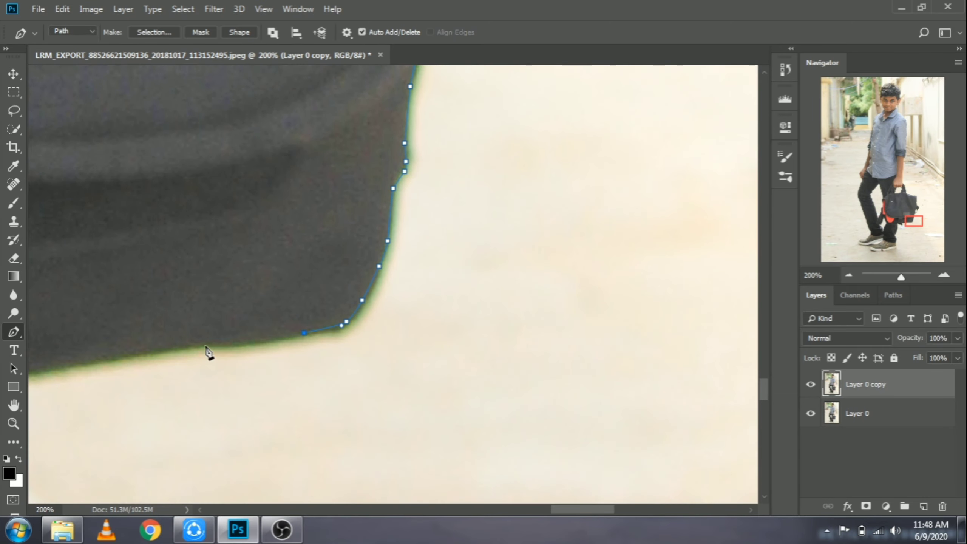
- Outline the bag's bottom strap tab, curving around its end
drag(567, 509, 525, 509)
scroll(426, 299, down, 2)
click(393, 318)
click(394, 331)
drag(416, 339, 416, 346)
click(415, 358)
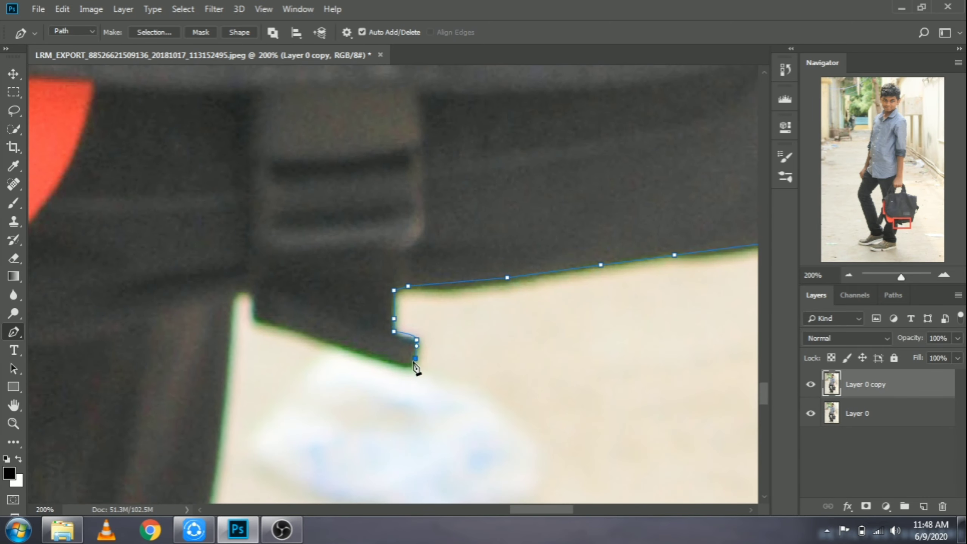
- Trace down the trouser leg below the bag, undoing one misplaced anchor
click(225, 372)
scroll(185, 327, down, 5)
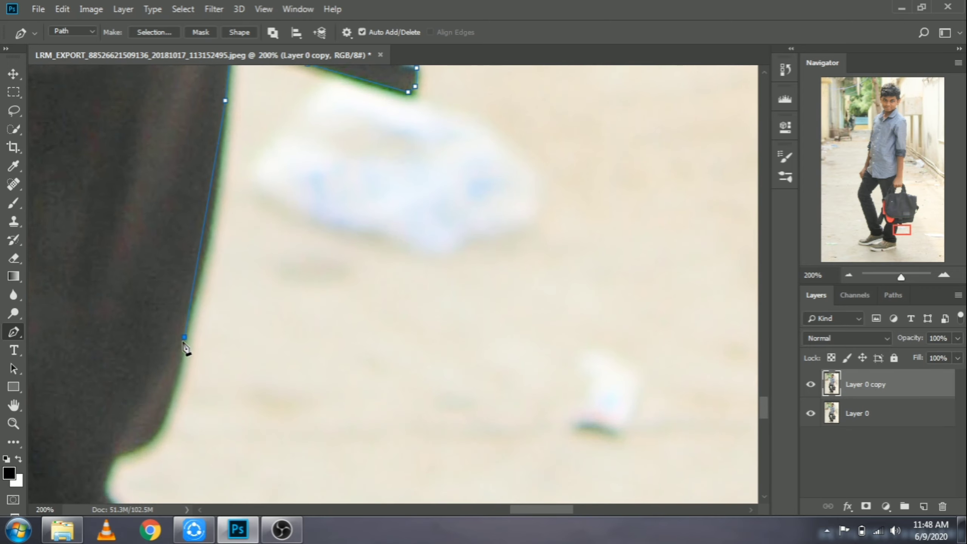
key(ctrl+z)
click(110, 466)
click(102, 481)
scroll(125, 419, down, 5)
scroll(151, 350, down, 2)
- Continue along the leg with a curved anchor, past the hem and ankle to the shoe
click(132, 291)
drag(136, 305, 138, 311)
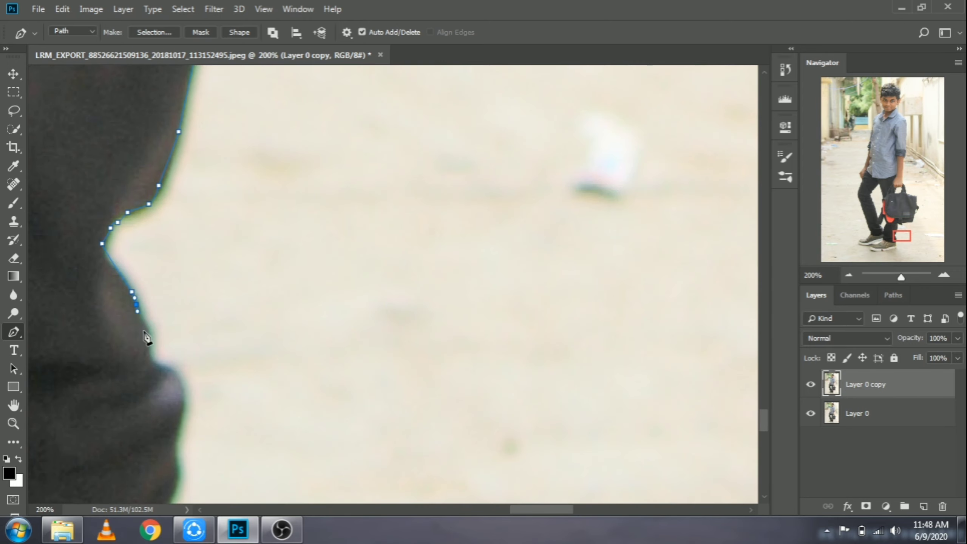
scroll(147, 367, down, 3)
scroll(151, 280, down, 2)
click(141, 242)
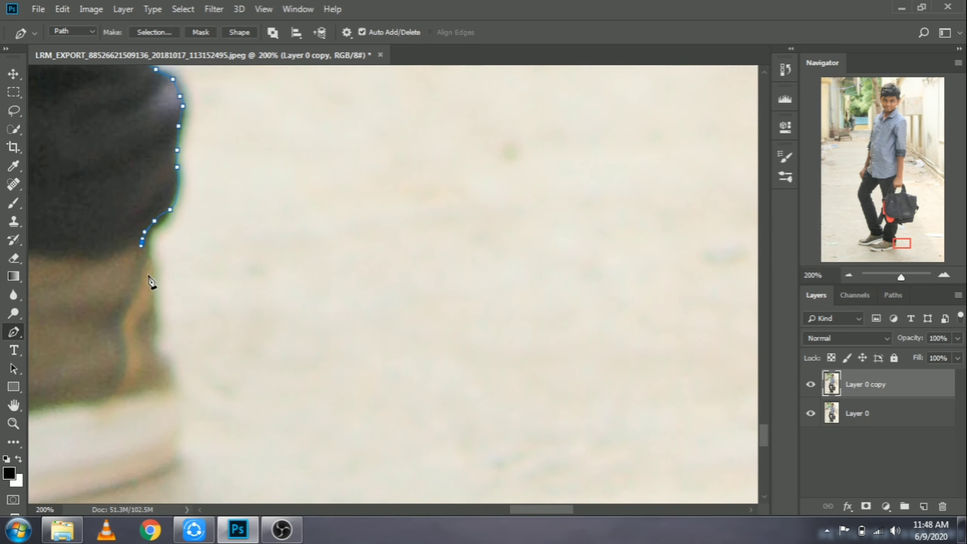
click(150, 293)
click(169, 392)
click(188, 450)
- Trace the shoe's toe edge to the front of the sole
scroll(546, 320, down, 4)
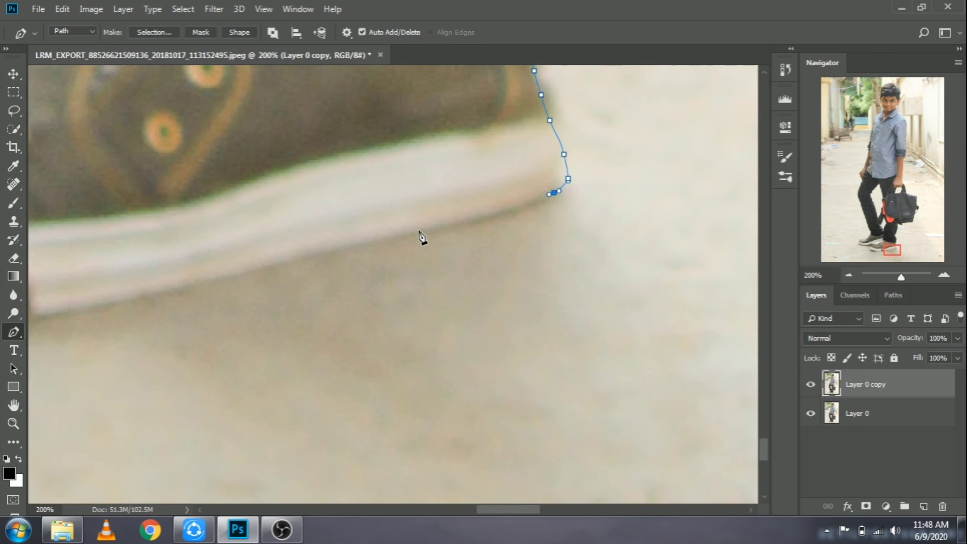
click(420, 227)
click(233, 270)
click(87, 307)
click(49, 311)
- Extend the path along the shoe sole to its back end
scroll(49, 311, left, 5)
scroll(427, 343, left, 5)
click(419, 330)
click(270, 325)
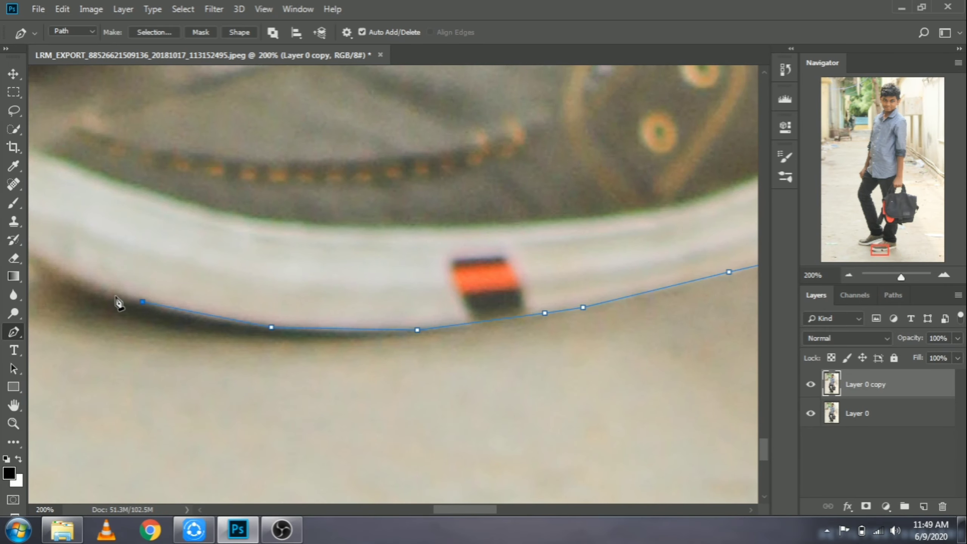
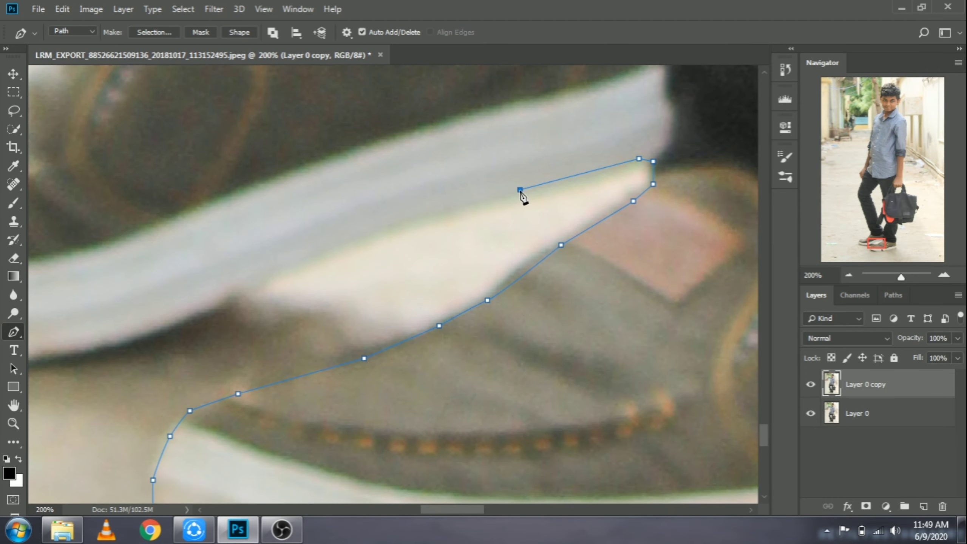
- Trace the Pen path from the sock cuff along the shoe top and sole
click(520, 189)
click(366, 234)
click(233, 295)
scroll(296, 462, left, 10)
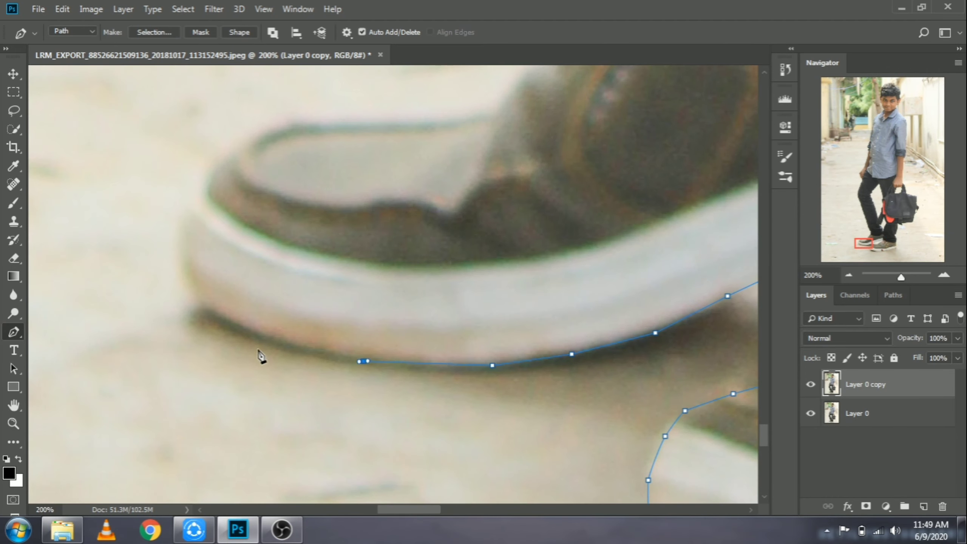
click(213, 315)
click(186, 248)
scroll(186, 248, up, 5)
click(193, 401)
click(307, 320)
- Continue the path around the shoe heel, up the shoe edge and along the sock
drag(533, 262, 546, 259)
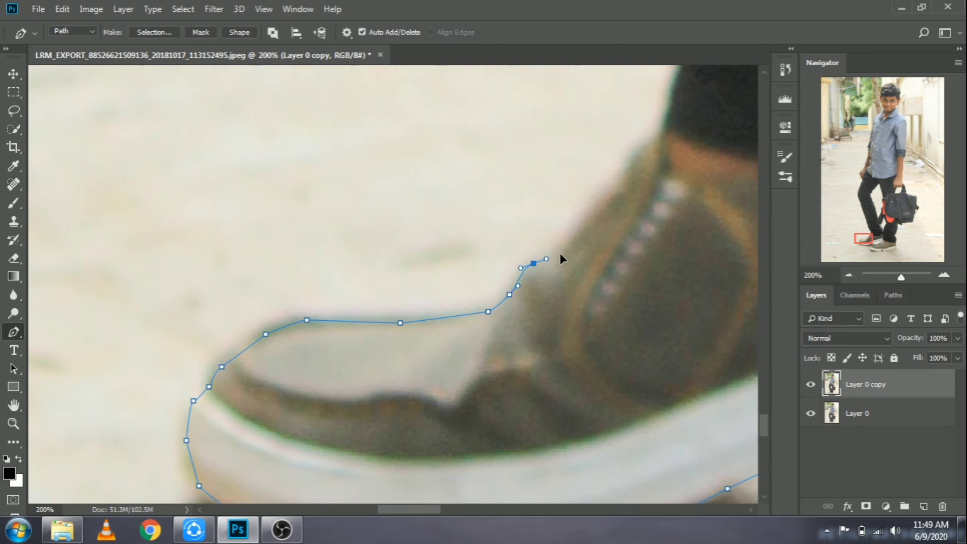
click(561, 252)
click(615, 190)
click(642, 145)
scroll(666, 135, up, 6)
click(682, 285)
click(676, 246)
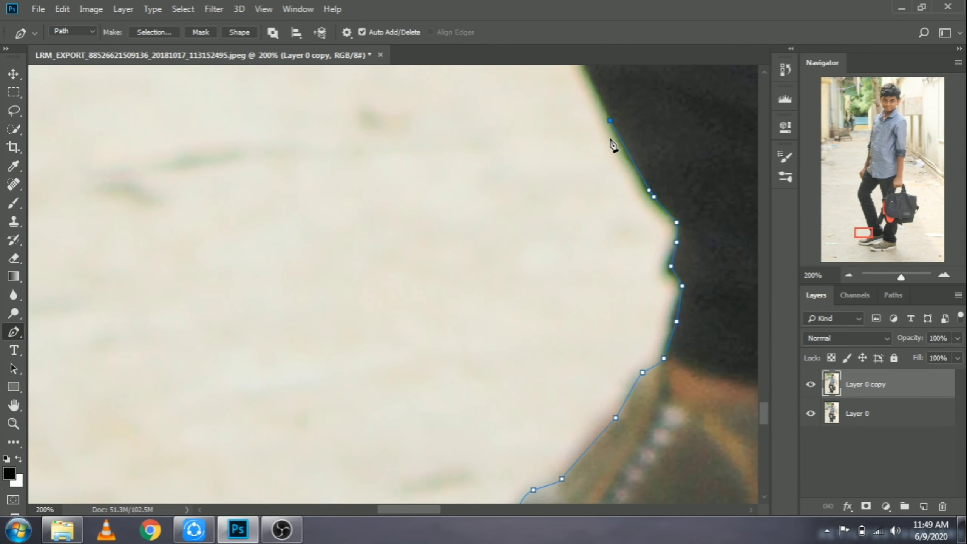
scroll(586, 229, up, 10)
- Extend the path up the trouser edge and trouser leg
click(557, 298)
scroll(533, 228, right, 3)
scroll(419, 190, right, 2)
scroll(317, 202, right, 3)
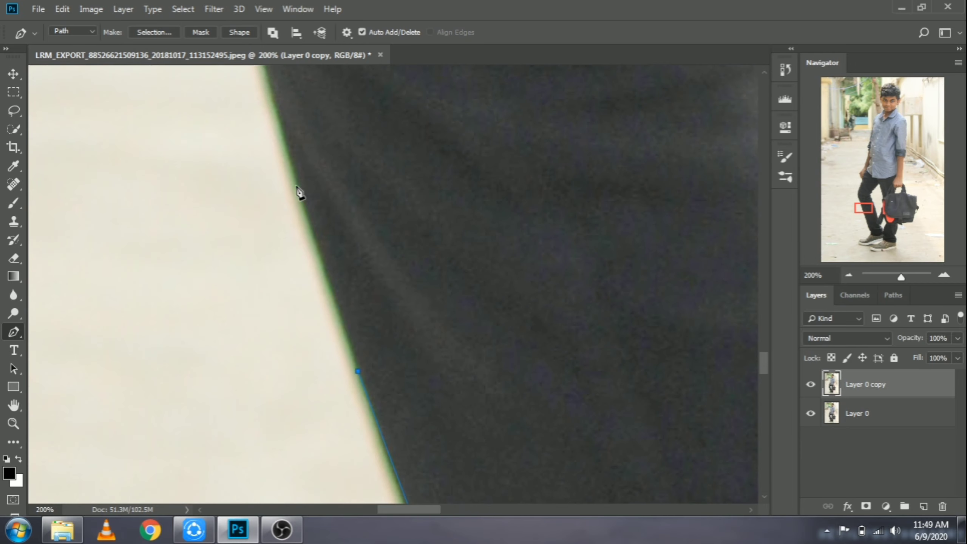
scroll(299, 192, right, 2)
scroll(155, 210, up, 5)
scroll(167, 304, up, 3)
click(175, 411)
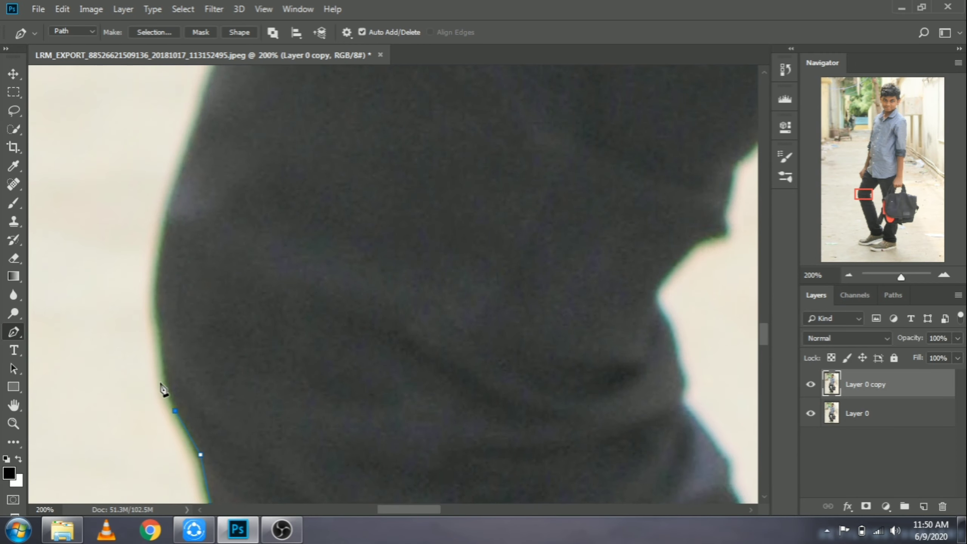
click(165, 231)
click(187, 161)
scroll(190, 160, up, 3)
scroll(233, 194, up, 4)
click(216, 330)
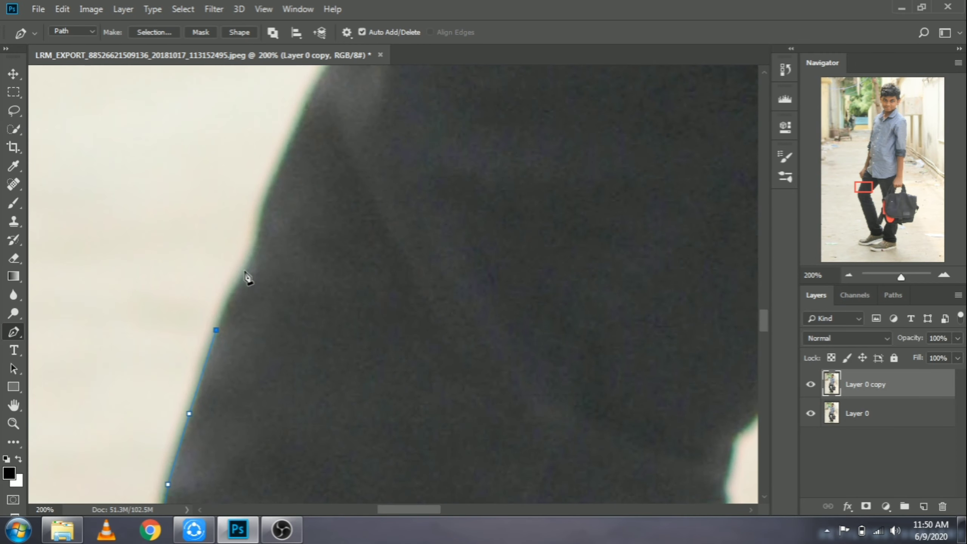
click(293, 134)
scroll(319, 398, up, 8)
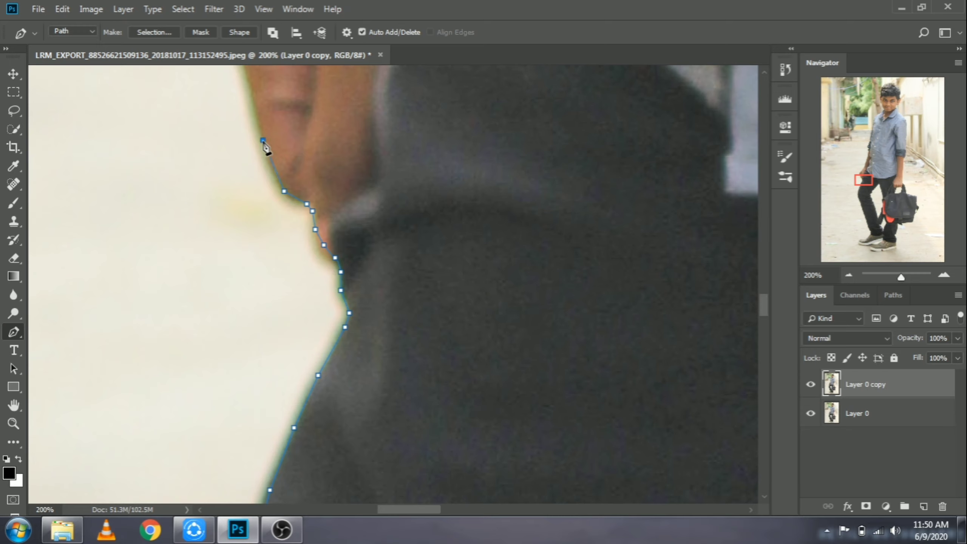
scroll(265, 148, up, 9)
- Trace the path up the boy's hand and along the arm edge
click(293, 276)
scroll(421, 194, up, 4)
click(444, 209)
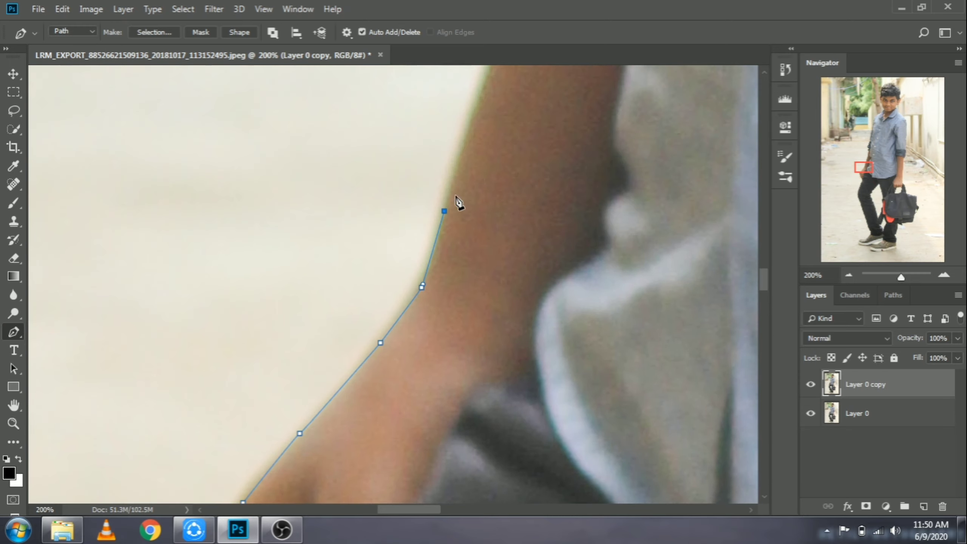
click(483, 115)
scroll(539, 212, up, 8)
click(530, 256)
click(552, 170)
click(571, 88)
scroll(557, 270, up, 3)
scroll(557, 270, right, 5)
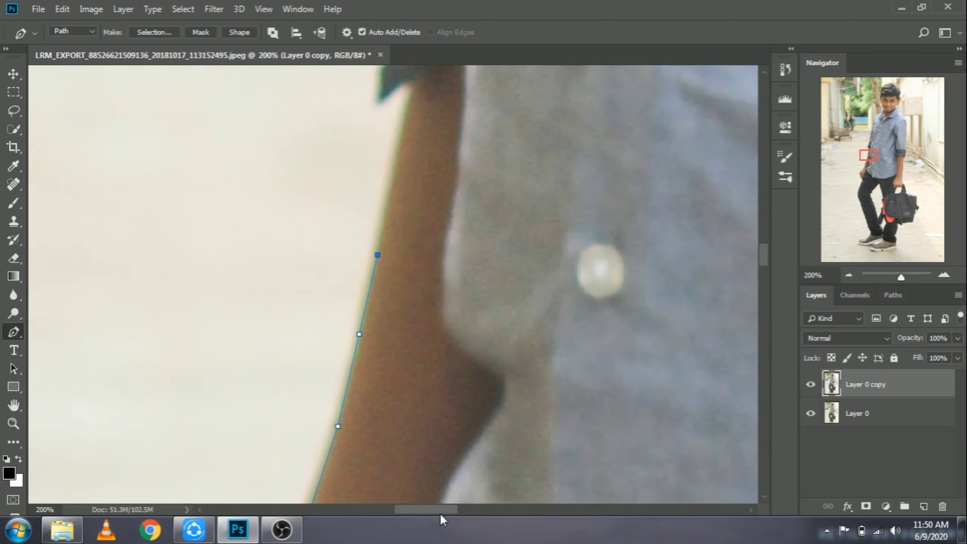
scroll(381, 228, up, 2)
click(377, 221)
scroll(381, 171, up, 3)
scroll(409, 158, up, 4)
- Trace around the rolled sleeve cuff, up the sleeve and the shirt side
click(360, 422)
click(379, 391)
click(394, 363)
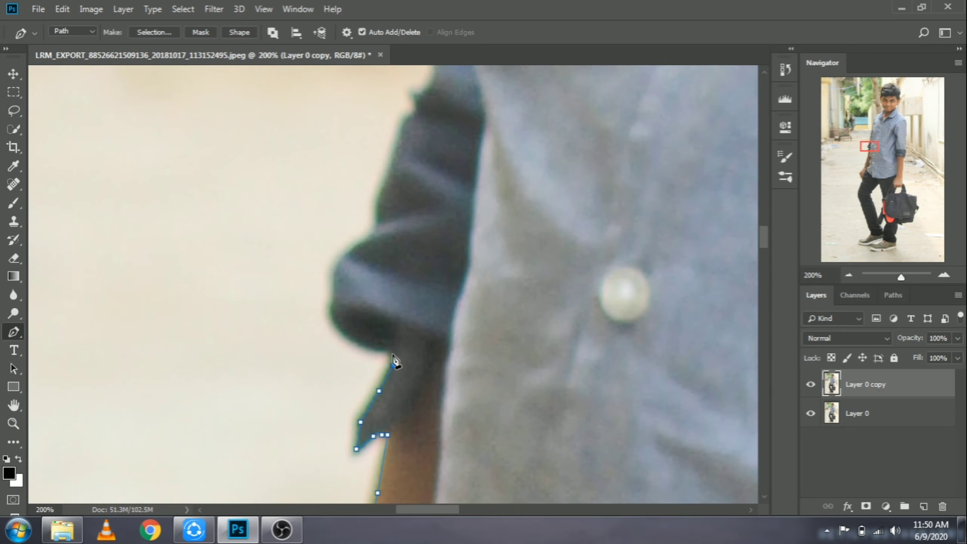
click(392, 186)
click(421, 108)
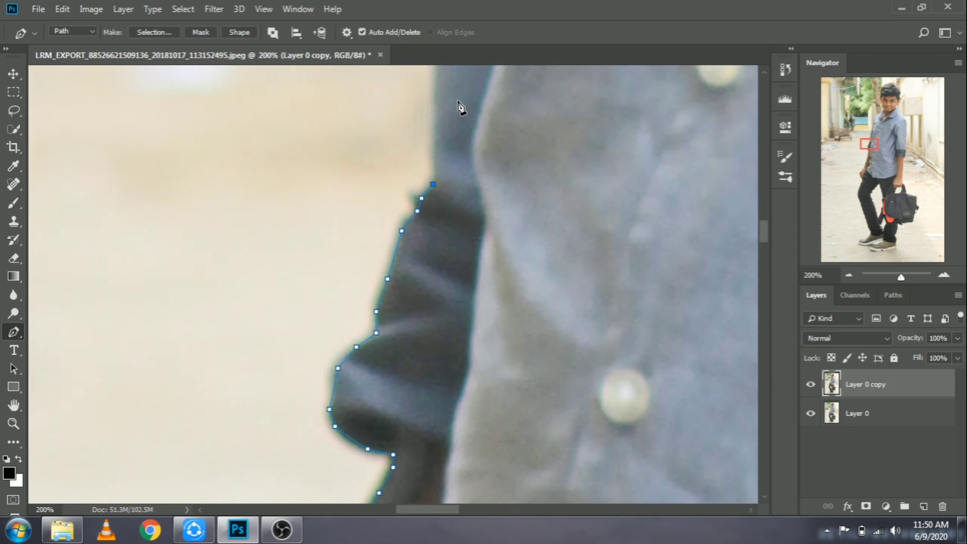
scroll(457, 101, up, 5)
click(441, 280)
click(465, 161)
scroll(521, 123, up, 2)
click(535, 228)
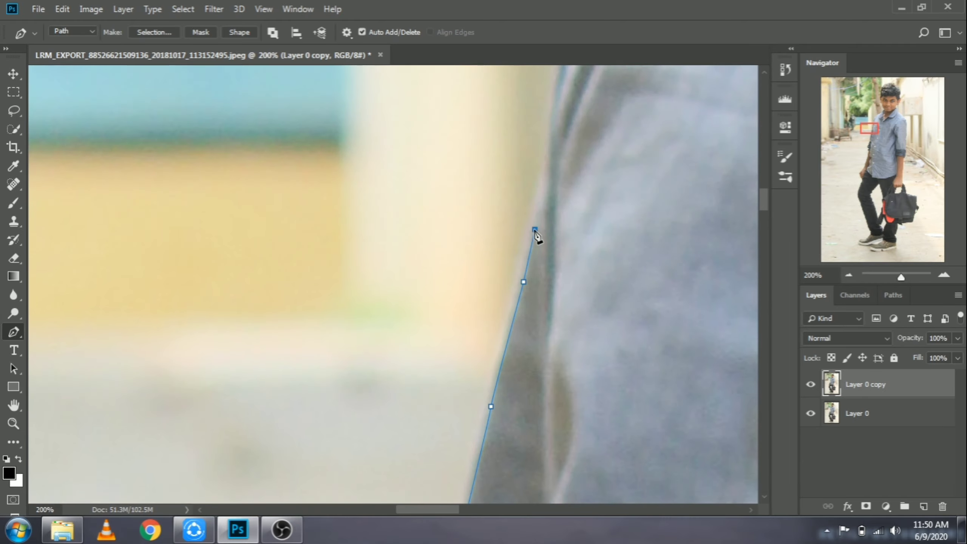
click(545, 246)
scroll(233, 358, up, 3)
scroll(233, 358, right, 6)
- Complete the path over the shoulder to the shirt collar
click(219, 331)
click(250, 184)
scroll(250, 184, up, 4)
click(275, 291)
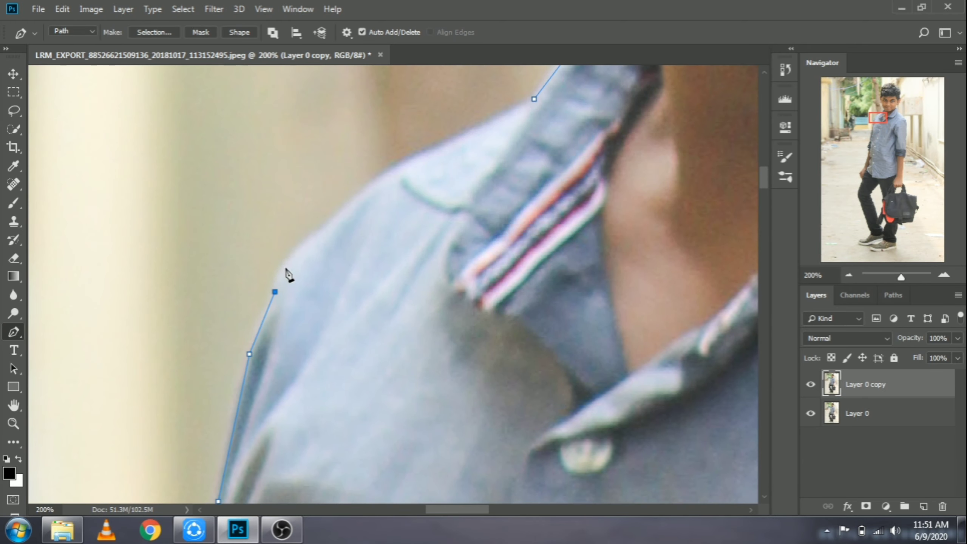
click(396, 168)
click(534, 99)
- Convert the finished path into a selection with Make Selection
right_click(589, 197)
click(617, 262)
click(554, 125)
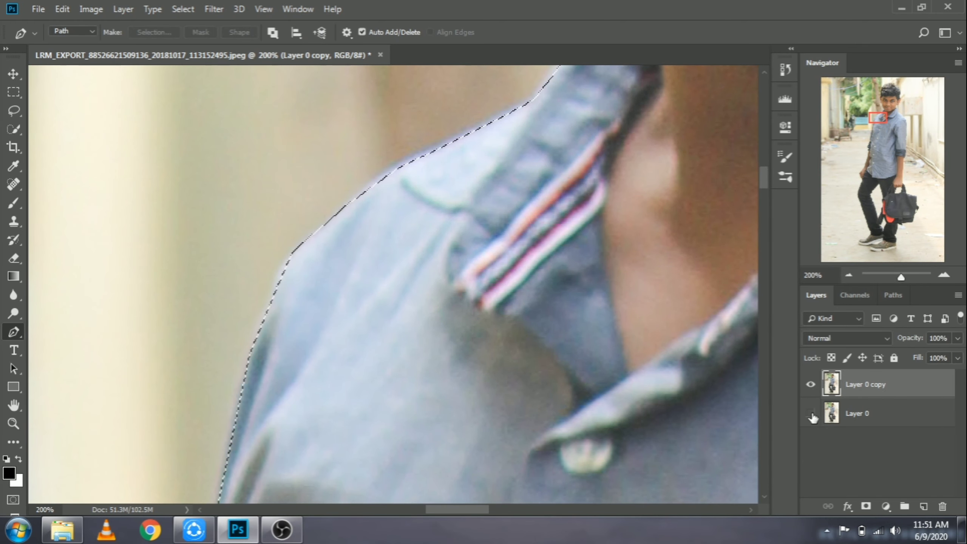
- Hide Layer 0 and mask Layer 0 copy to the boy selection
click(810, 413)
click(866, 507)
mouse_move(877, 118)
mouse_down()
mouse_move(888, 98)
mouse_move(902, 227)
mouse_move(892, 244)
mouse_move(902, 199)
mouse_up()
- Zoom in and start a pen path along the bottom edge of the gap under the hand
key(ctrl+minus)
key(ctrl+minus)
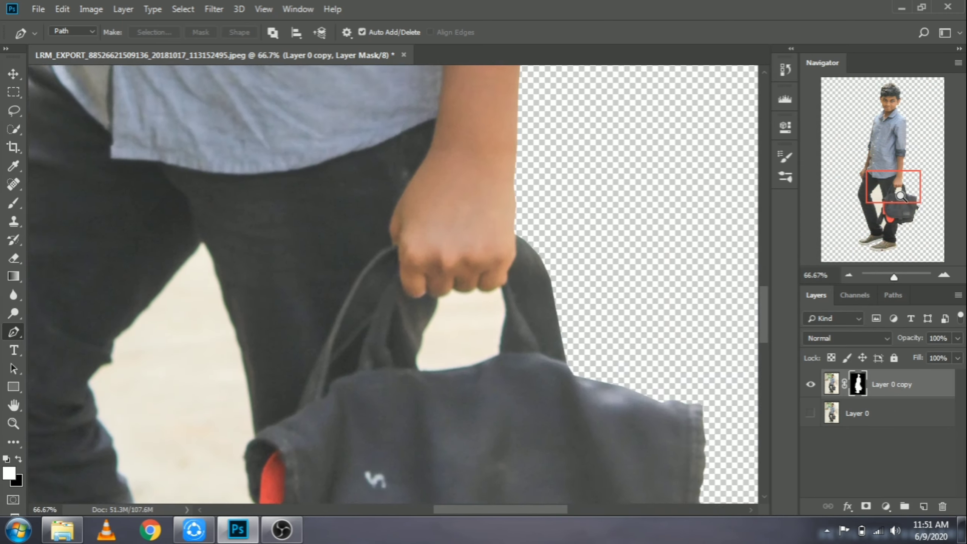
key(ctrl+plus)
key(ctrl+plus)
click(328, 160)
drag(318, 199, 315, 208)
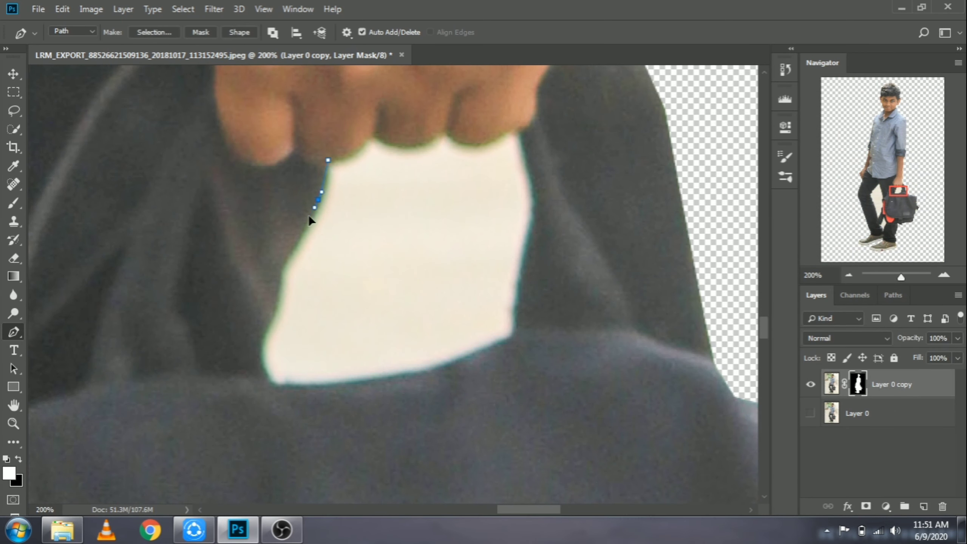
click(344, 386)
click(415, 373)
click(473, 355)
click(517, 335)
- Finish the path along the gap's top edge and convert it into a selection
click(519, 129)
click(502, 131)
click(487, 142)
mouse_move(472, 144)
mouse_down()
mouse_move(240, 239)
mouse_move(475, 304)
mouse_up()
right_click(392, 186)
click(419, 225)
key(Return)
key(b)
scroll(392, 266, down, 10)
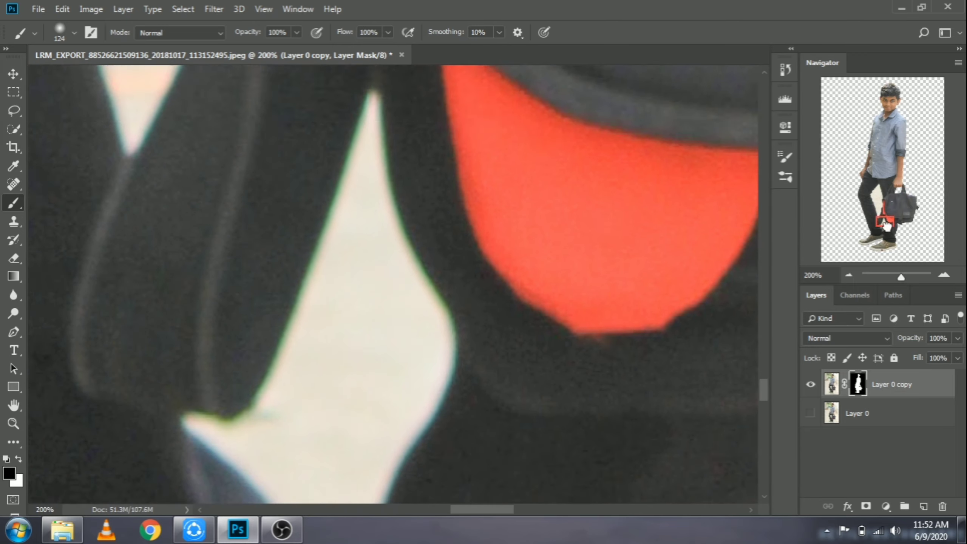
- Trace a new pen path around the background gap beside the bag strap
key(p)
click(375, 124)
click(389, 207)
click(407, 273)
click(449, 342)
scroll(475, 307, down, 2)
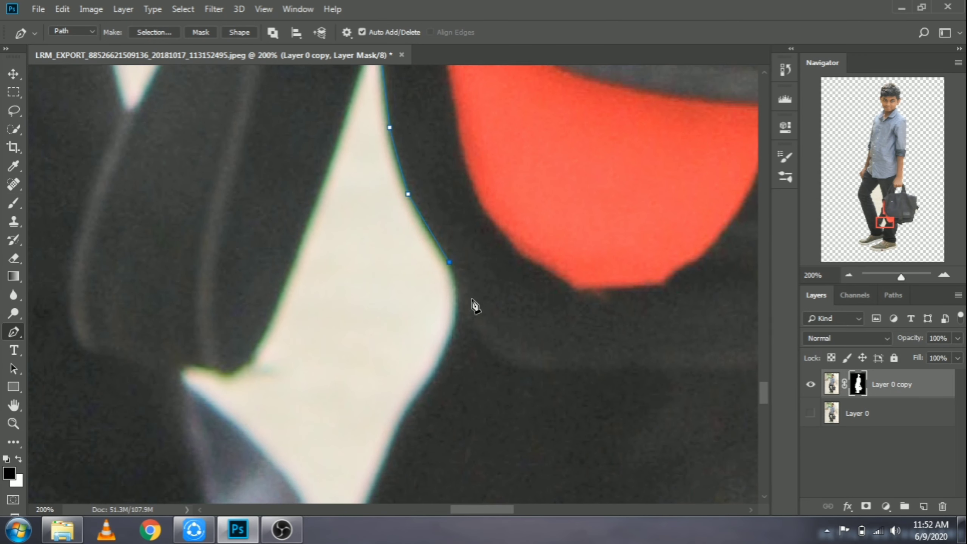
click(423, 387)
scroll(411, 304, down, 6)
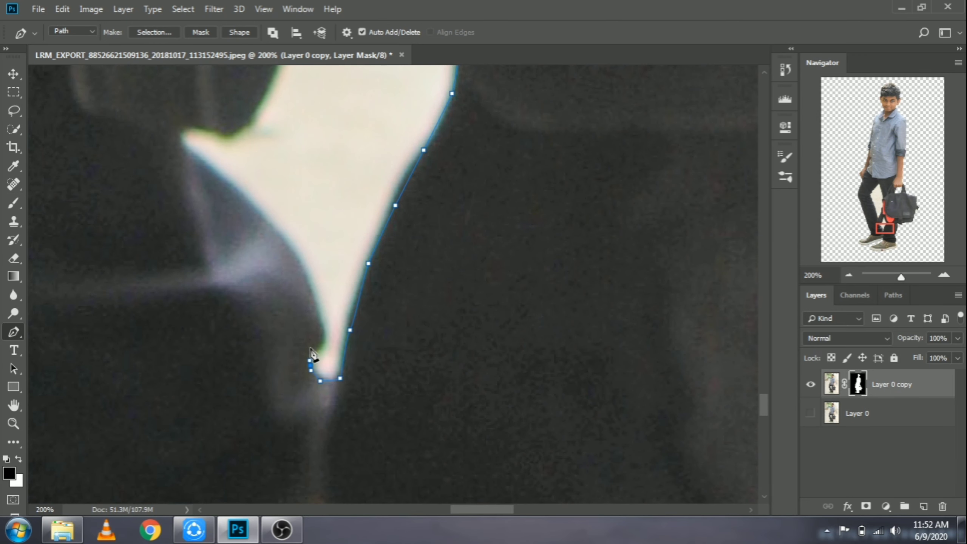
scroll(261, 116, up, 5)
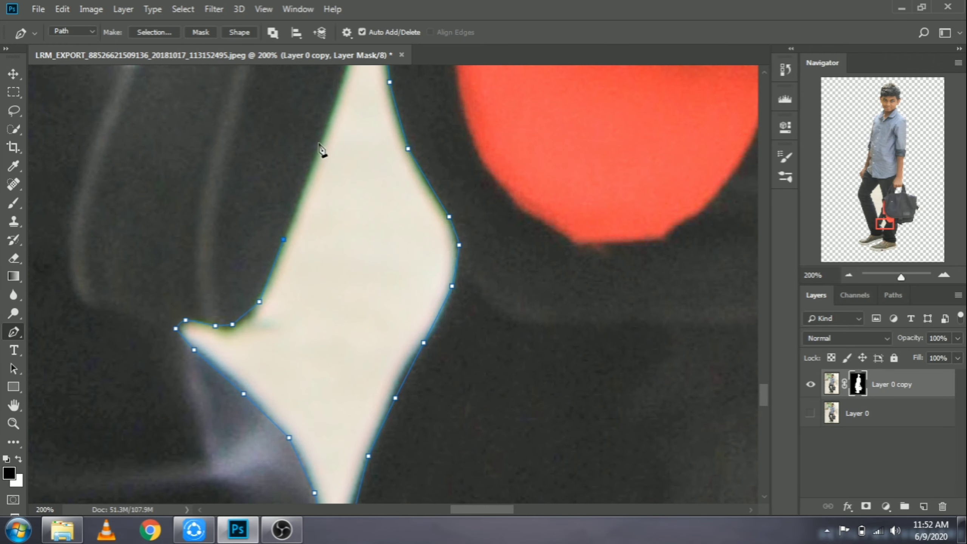
scroll(324, 155, up, 3)
- Turn the strap-gap path into a selection, paint it out on the mask, and deselect
right_click(381, 234)
key(Return)
key(b)
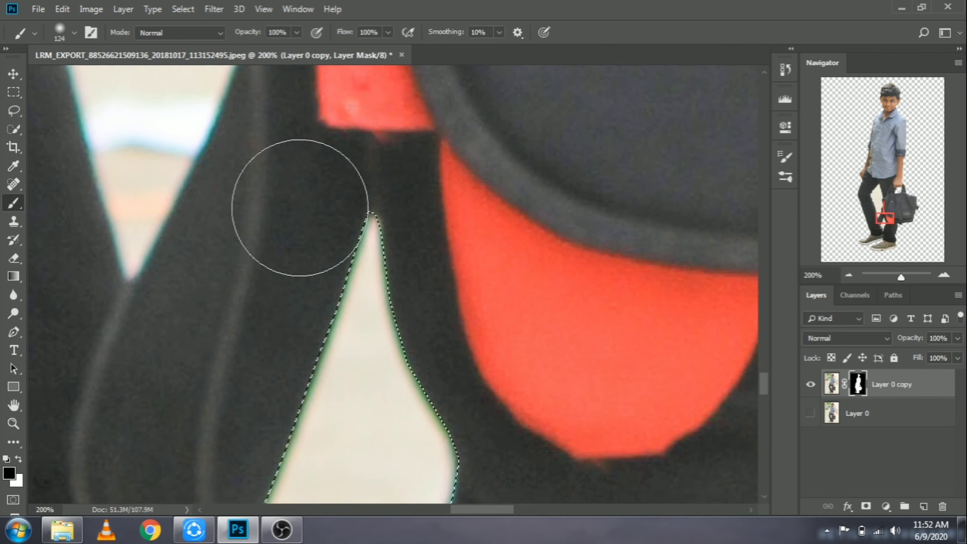
drag(298, 205, 315, 505)
key(ctrl+d)
scroll(205, 216, up, 10)
- Start a pen path along the next background gap beside the red strap
key(p)
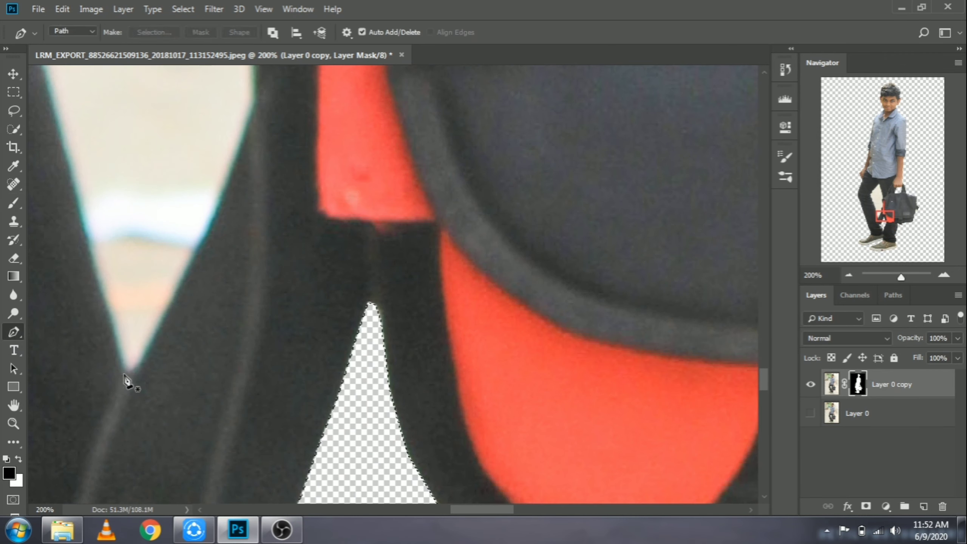
click(198, 252)
click(233, 183)
scroll(248, 188, up, 5)
scroll(248, 189, up, 3)
click(287, 238)
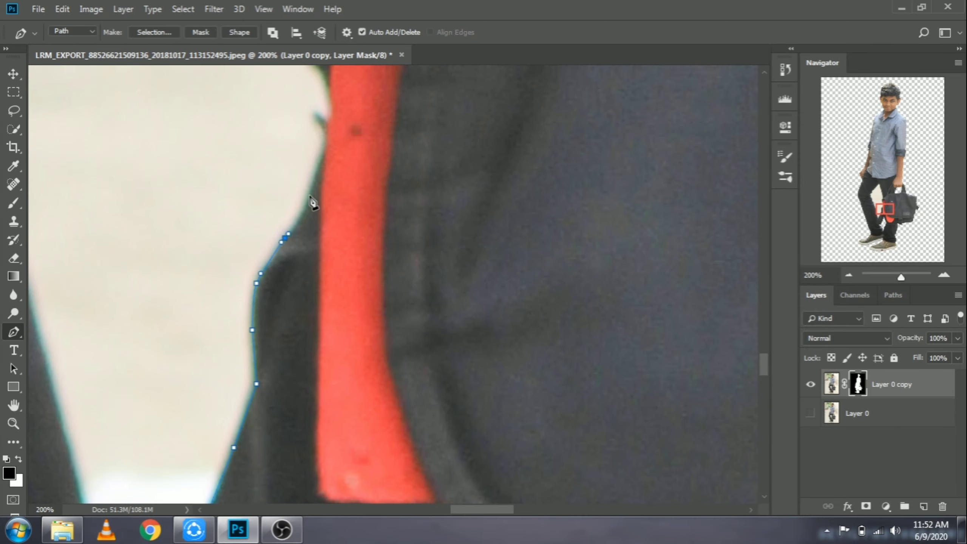
click(312, 203)
click(330, 148)
- Extend the path up the bag's edge and the trouser edge
scroll(329, 147, up, 8)
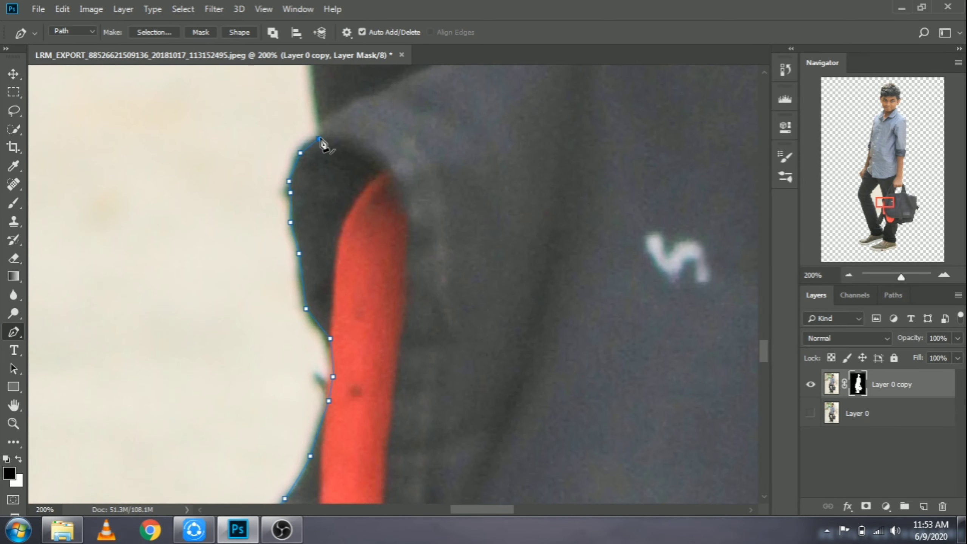
scroll(320, 142, up, 5)
click(298, 182)
scroll(298, 181, up, 3)
click(282, 208)
scroll(285, 207, up, 4)
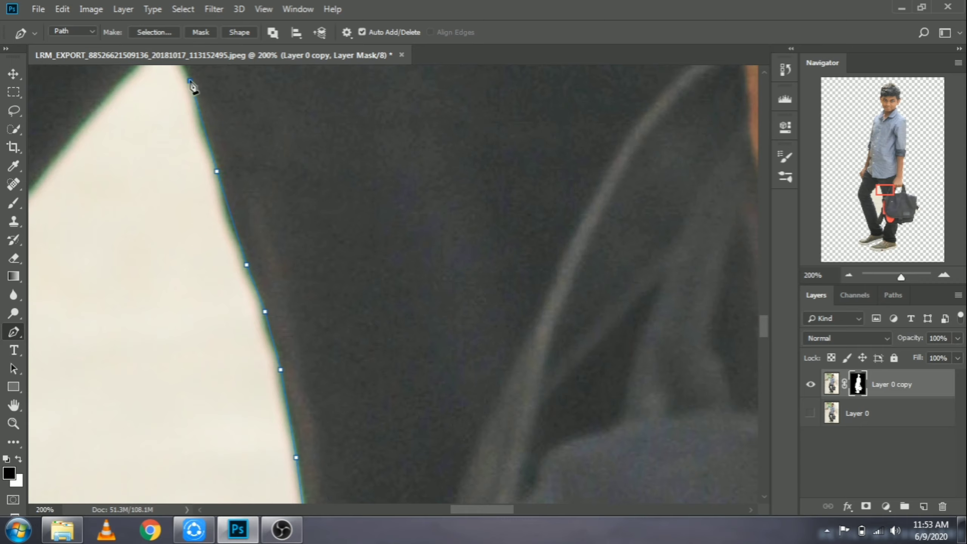
scroll(192, 86, up, 5)
click(174, 229)
scroll(490, 518, left, 10)
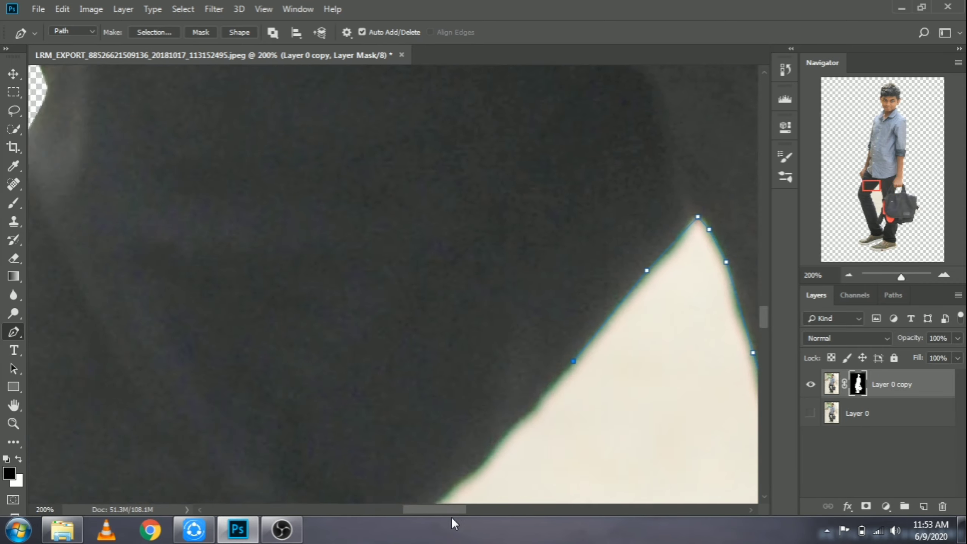
scroll(540, 267, down, 4)
- Continue the path from the gap's top corner down the trouser edge
click(540, 249)
click(377, 454)
scroll(381, 453, down, 3)
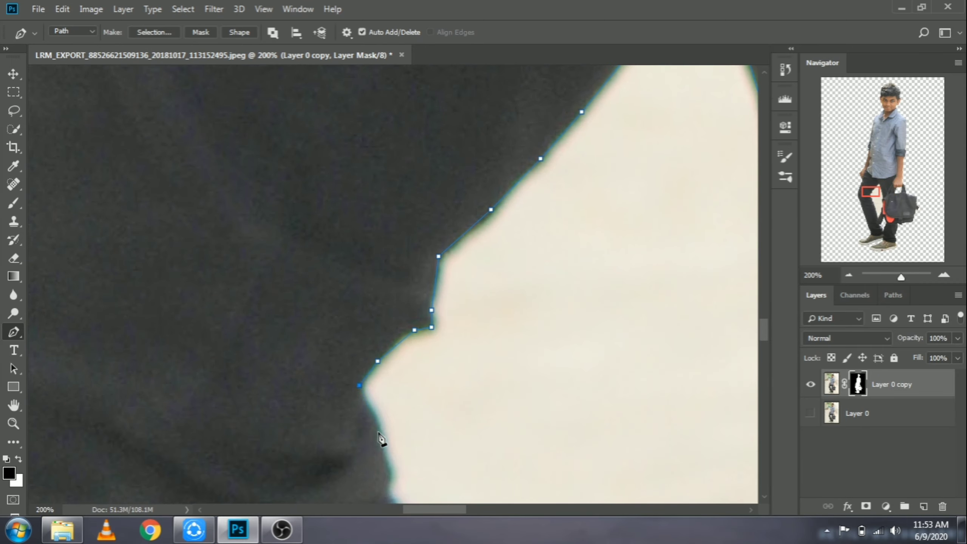
click(386, 392)
scroll(388, 399, down, 4)
click(426, 273)
click(454, 388)
click(468, 400)
click(478, 424)
click(481, 432)
click(482, 441)
- Close the path around the leg gap and make it a selection
scroll(491, 364, down, 5)
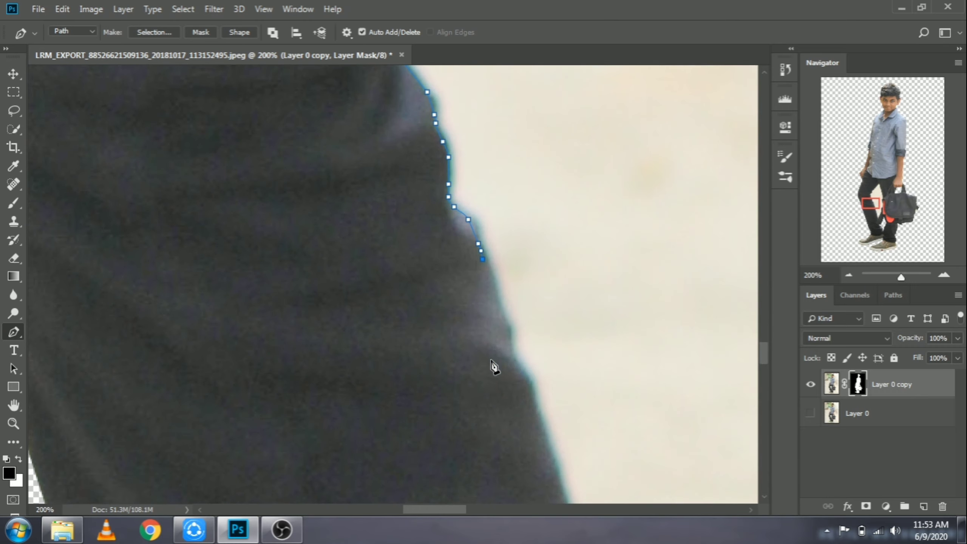
scroll(583, 399, down, 5)
scroll(416, 401, down, 10)
click(393, 404)
scroll(426, 423, down, 3)
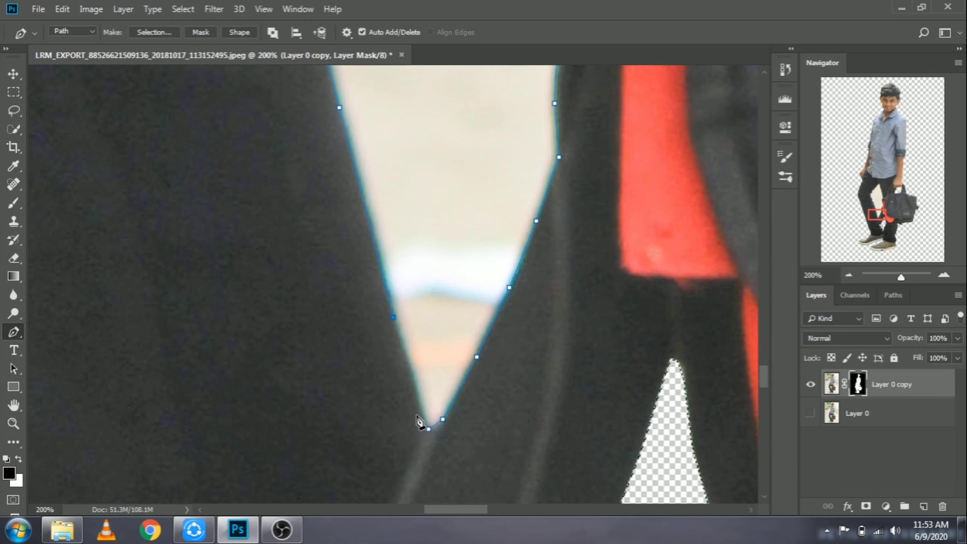
click(428, 428)
right_click(438, 235)
click(485, 292)
click(559, 125)
- Paint the leg gap out of the mask, then zoom out to see the whole cutout
key(b)
drag(419, 343, 345, 399)
scroll(640, 264, up, 3)
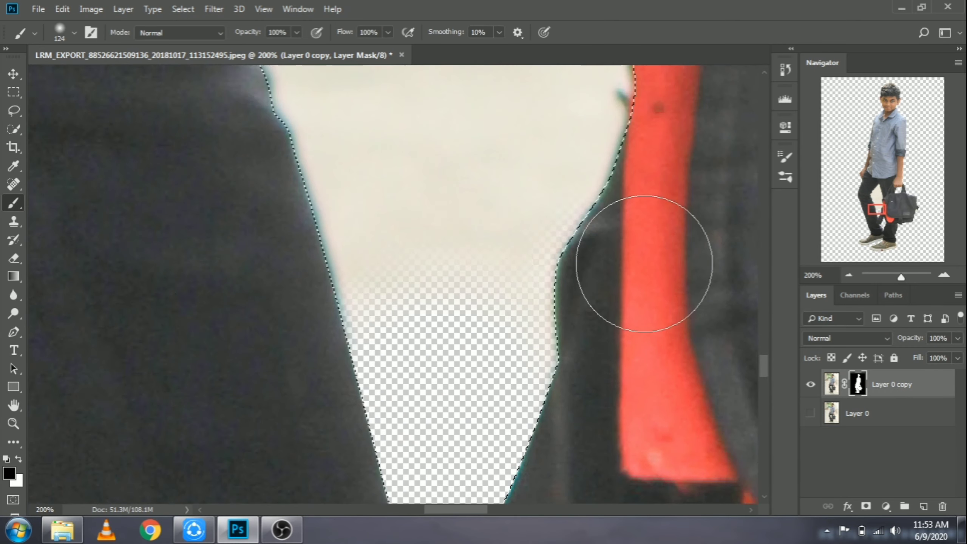
scroll(399, 190, up, 5)
scroll(557, 149, up, 1)
scroll(205, 303, up, 4)
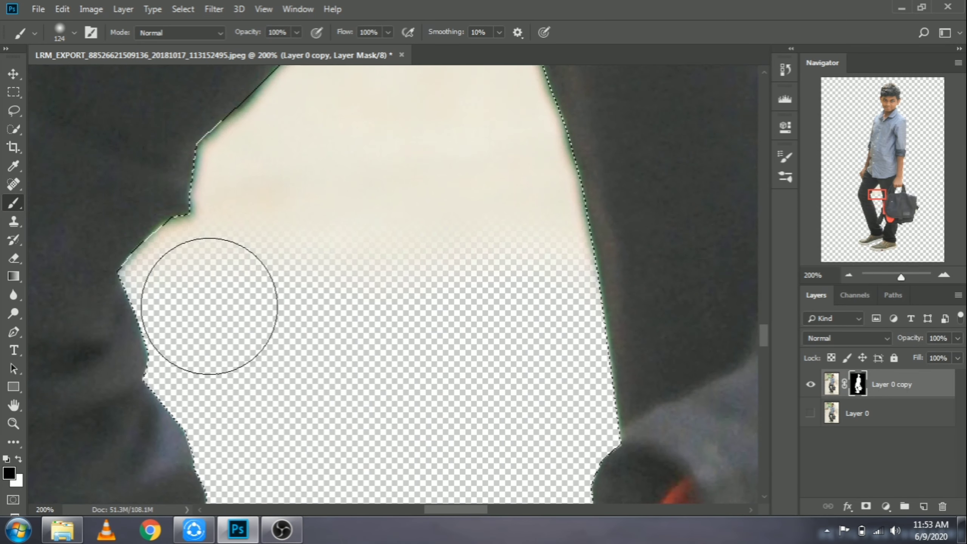
key(ctrl+minus)
key(ctrl+minus)
key(ctrl+minus)
key(ctrl+minus)
key(ctrl+minus)
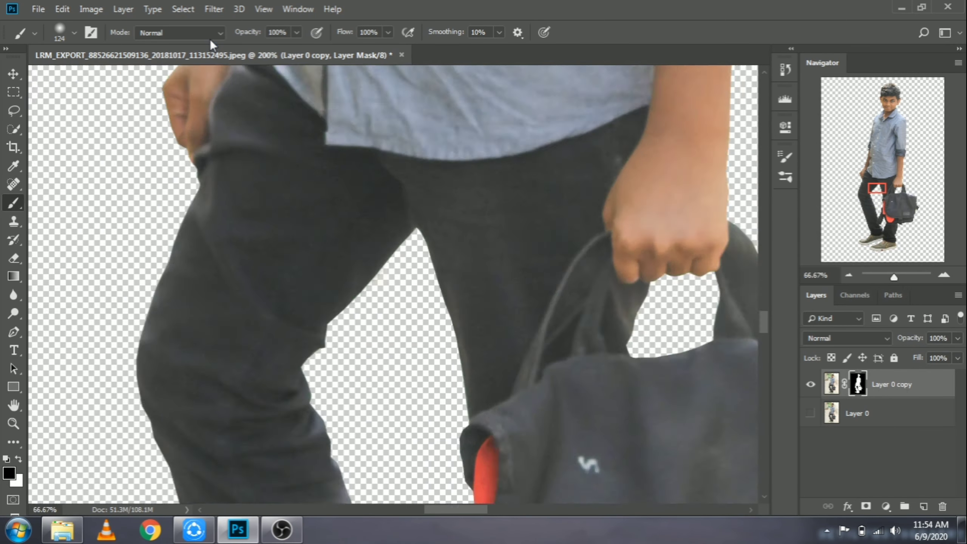
key(ctrl+minus)
key(ctrl+minus)
key(ctrl+minus)
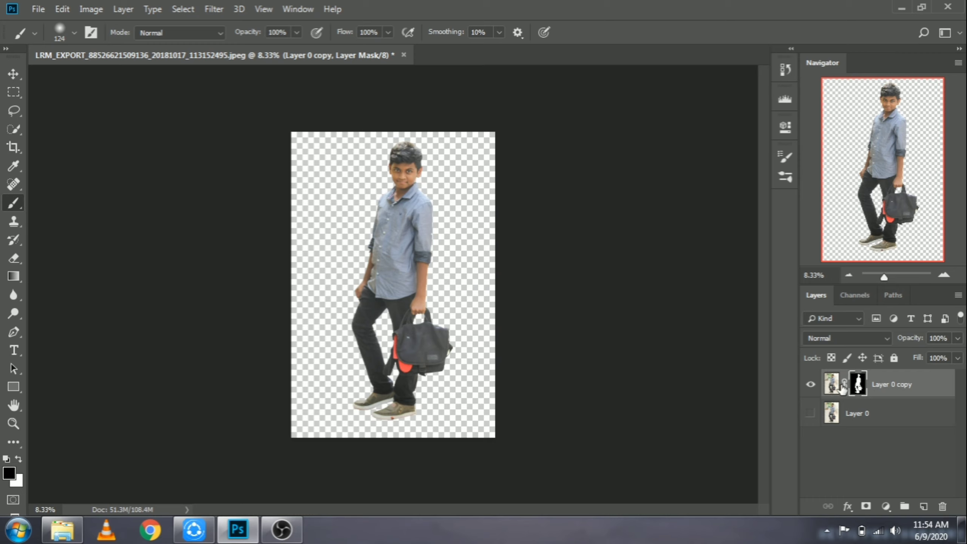
- Refine the mask edge in Select and Mask: Feather 1.5 px, Contrast 29%, Shift Edge -13%
right_click(843, 387)
click(859, 358)
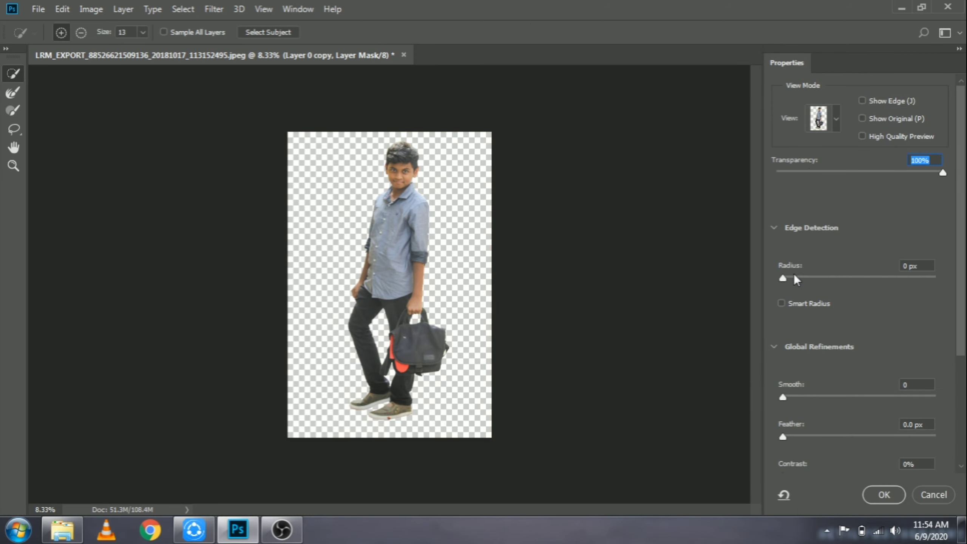
click(794, 437)
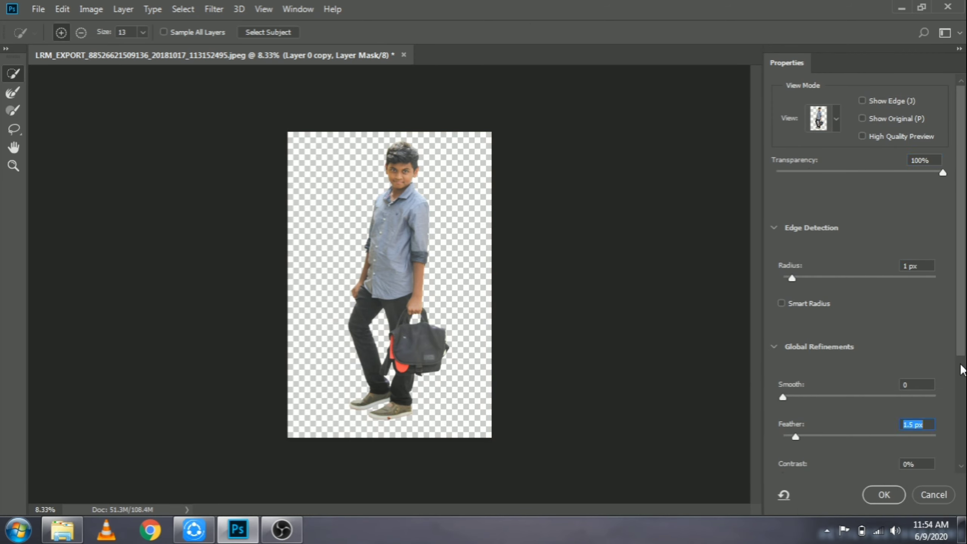
scroll(818, 351, down, 3)
click(818, 353)
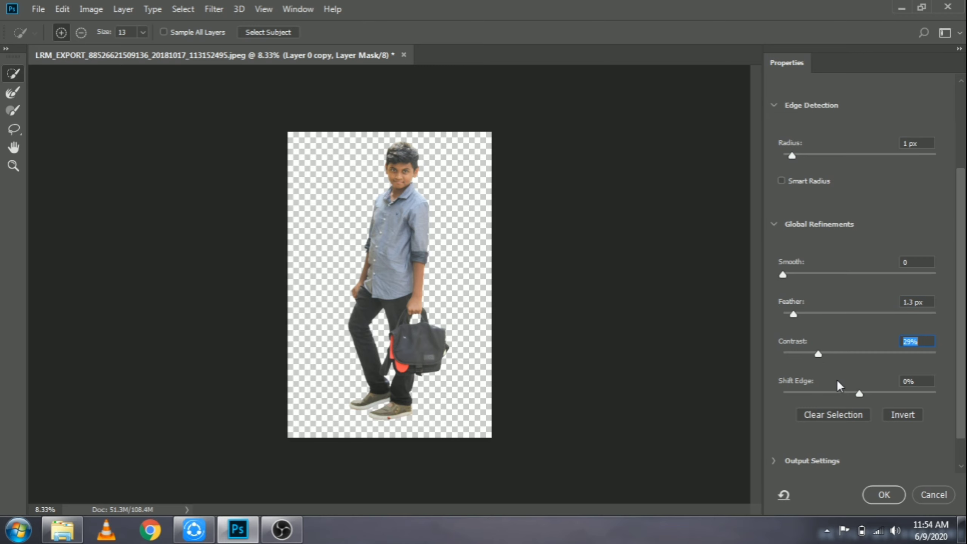
click(850, 392)
click(879, 492)
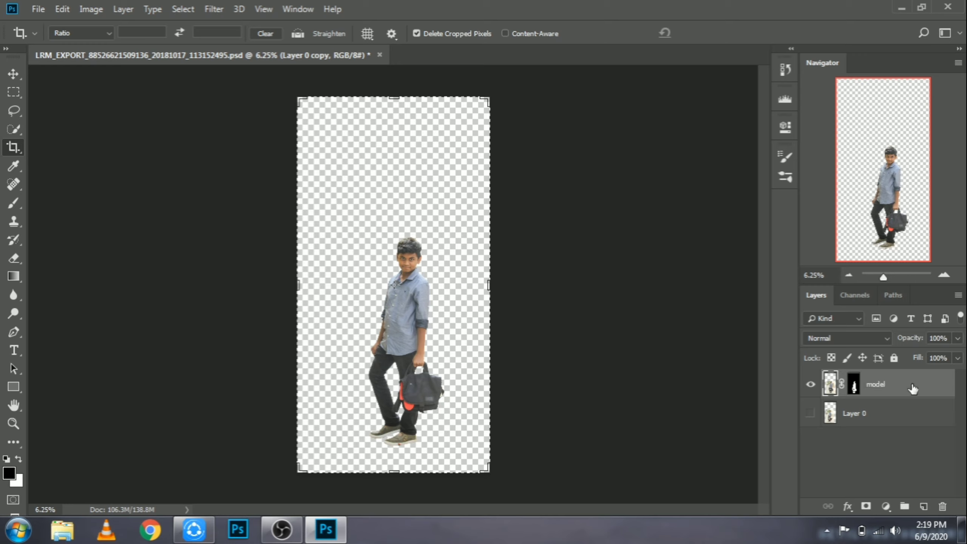
- Rename the cutout layer 'model' and apply its layer mask permanently
click(913, 388)
right_click(842, 388)
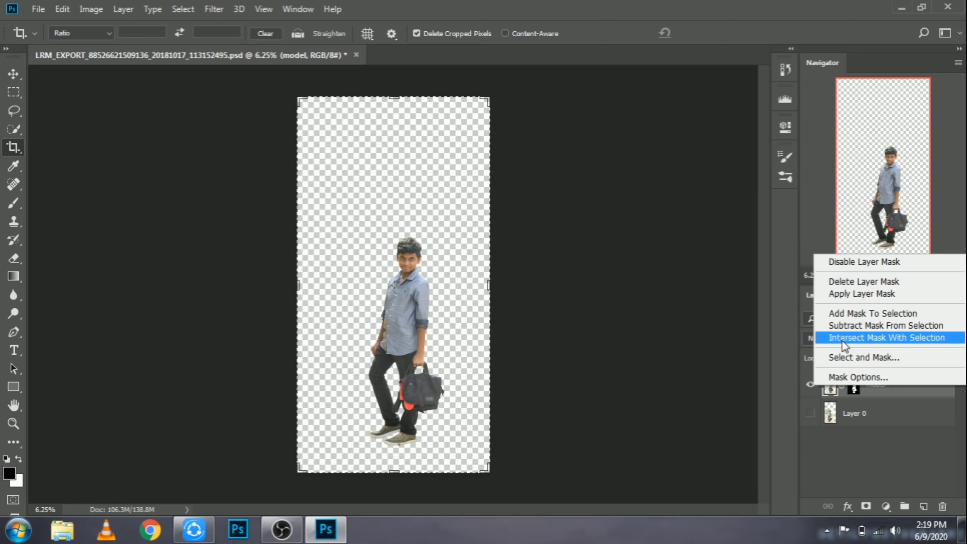
click(849, 295)
click(874, 418)
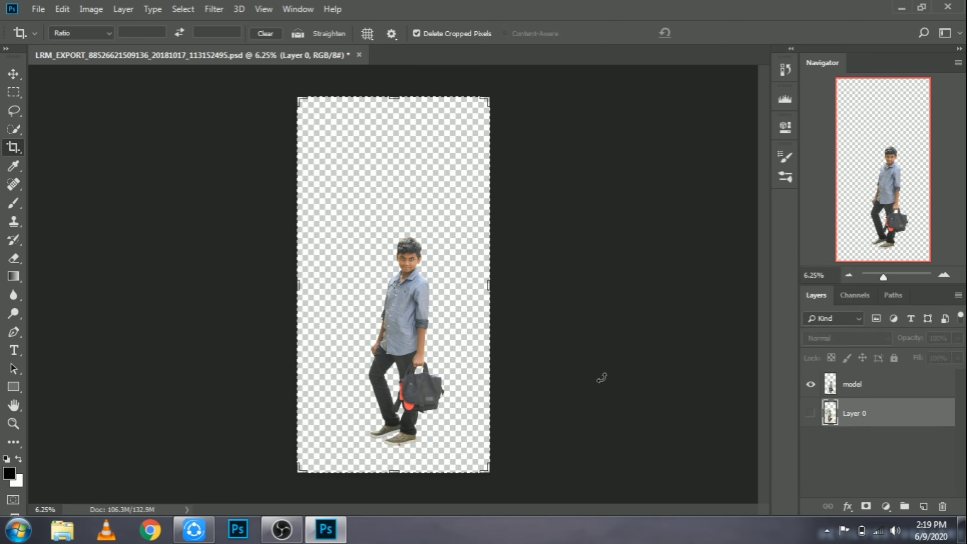
click(895, 8)
- Locate sfd.jpg on the photoshop (D:) drive and drag it toward Photoshop
right_click(299, 184)
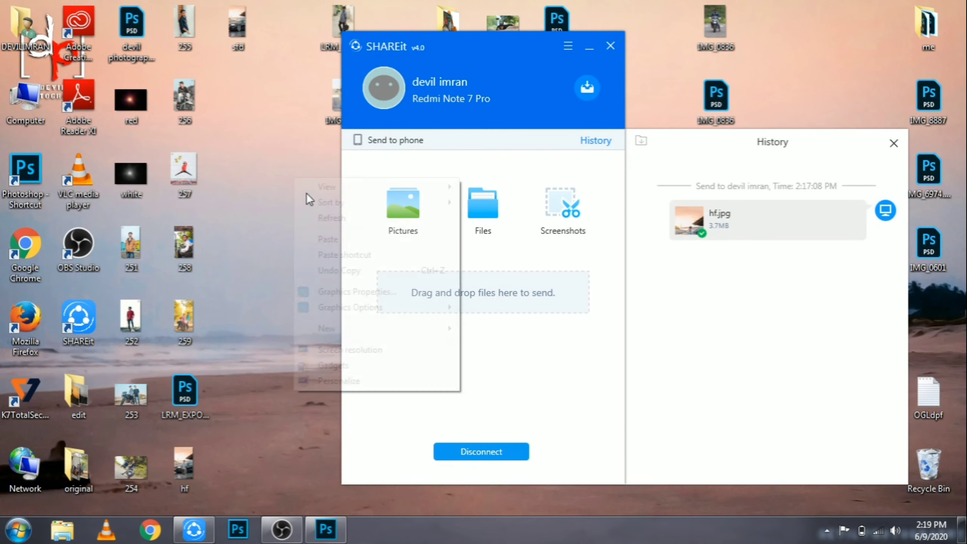
click(316, 216)
double_click(17, 105)
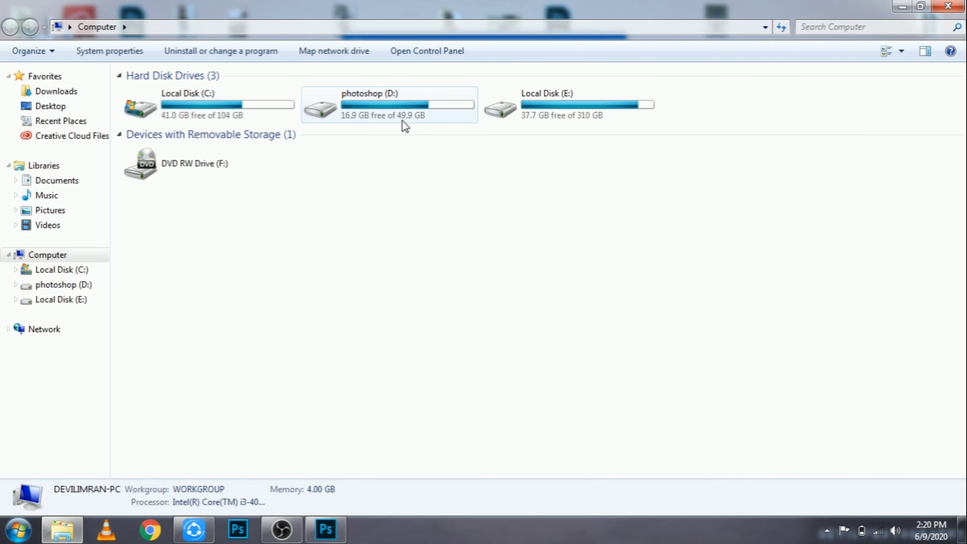
double_click(402, 123)
double_click(192, 122)
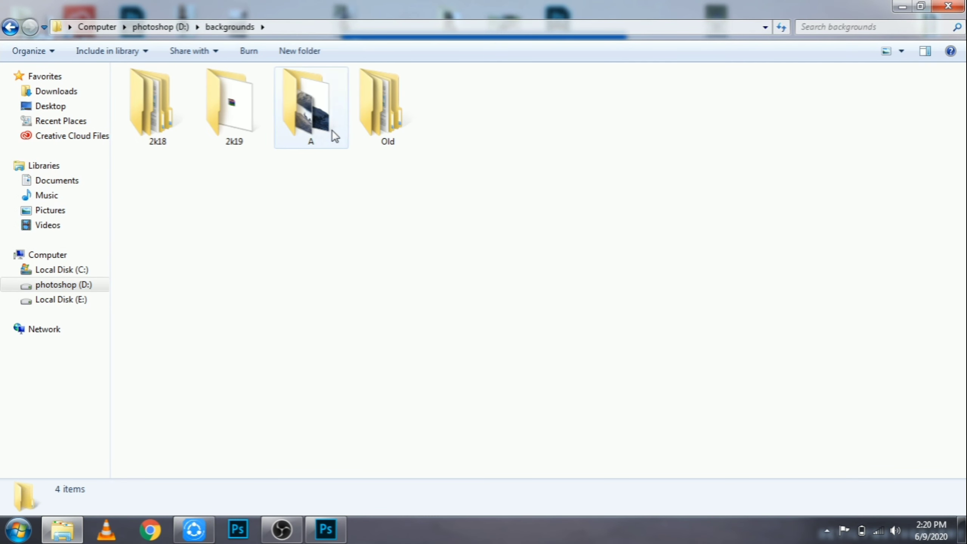
click(17, 29)
drag(543, 118, 331, 534)
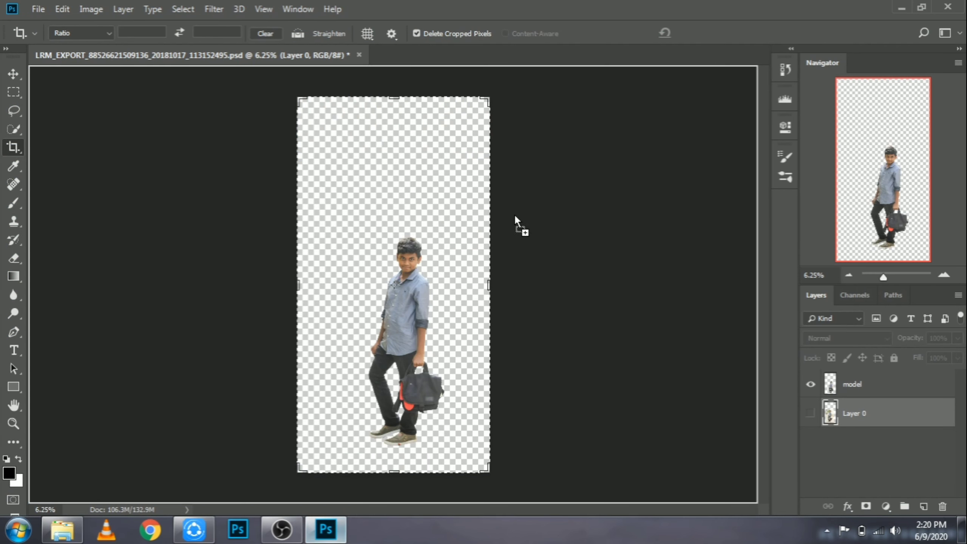
- Move the sfd car photo into the boy's document as Layer 1 filling the canvas, then select the model layer
drag(331, 533, 563, 53)
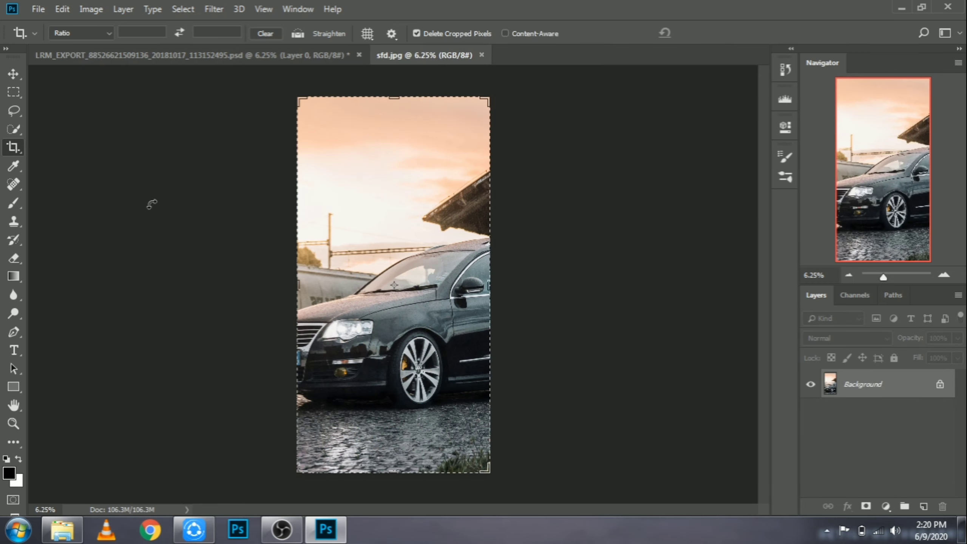
click(19, 77)
mouse_move(339, 164)
mouse_down()
mouse_move(376, 186)
mouse_move(439, 262)
mouse_move(460, 390)
mouse_up()
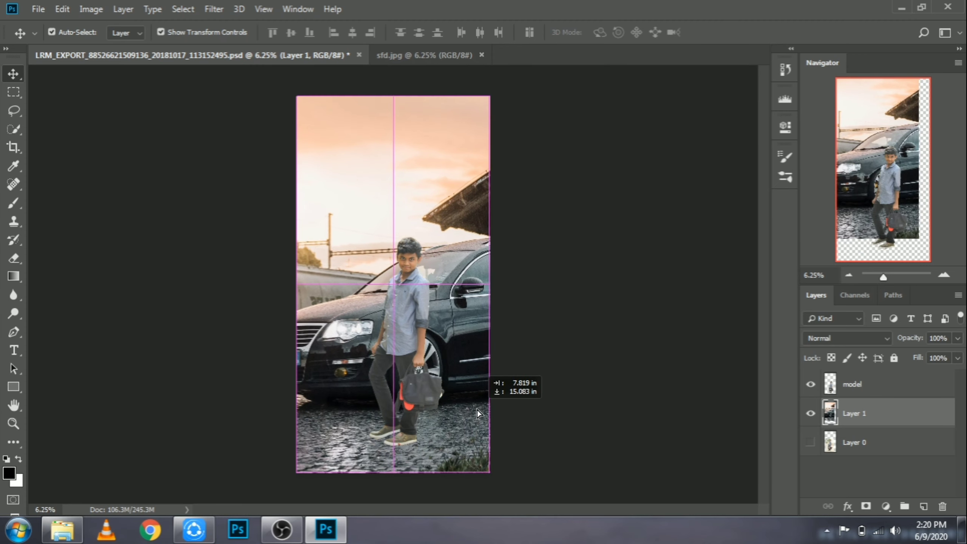
drag(461, 390, 478, 411)
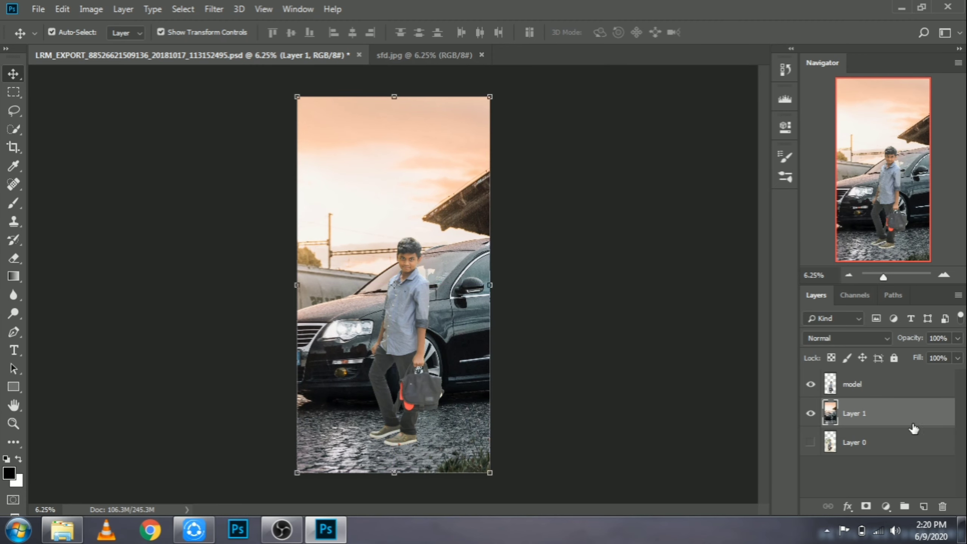
click(872, 385)
key(ctrl+plus)
key(ctrl+plus)
key(ctrl+plus)
- Zoom to 100% on the boy's head and choose the Smudge tool
key(ctrl+plus)
key(ctrl+plus)
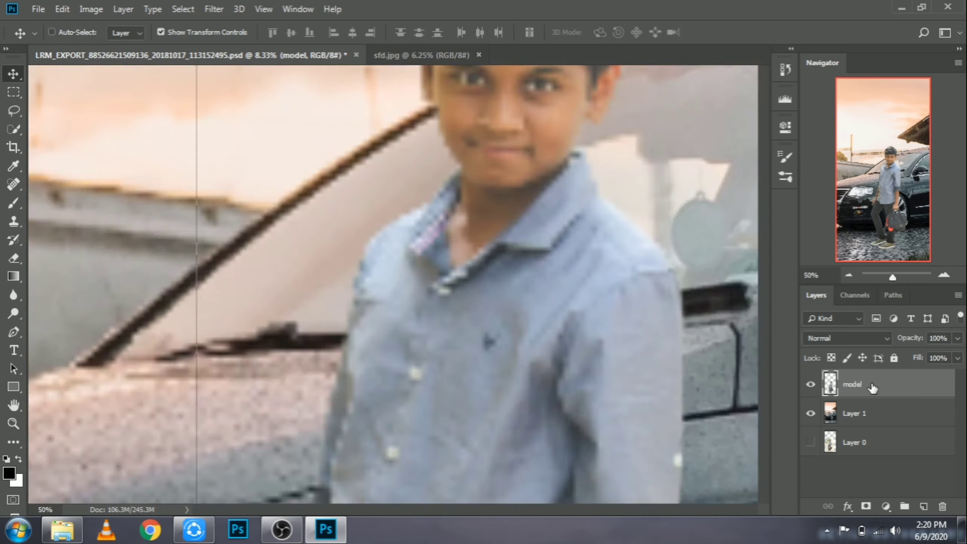
key(ctrl+plus)
key(ctrl+plus)
key(ctrl+plus)
scroll(643, 266, up, 4)
scroll(643, 267, up, 4)
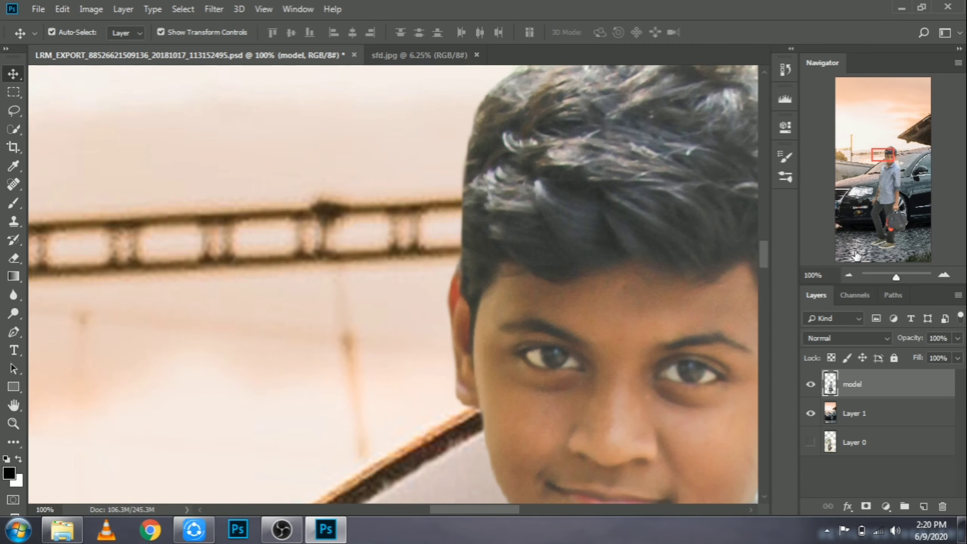
scroll(643, 266, up, 3)
scroll(643, 266, up, 2)
scroll(453, 319, right, 5)
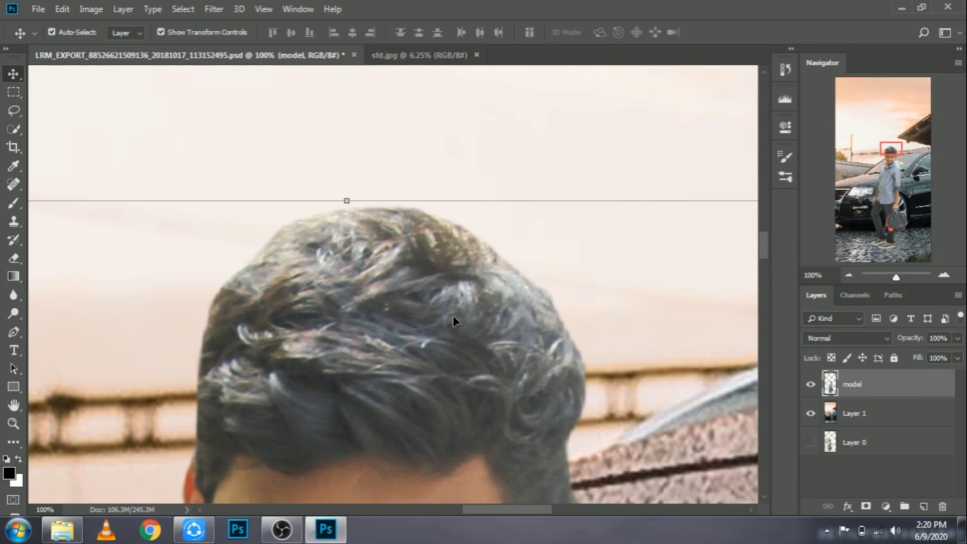
scroll(453, 319, down, 2)
right_click(13, 296)
click(76, 320)
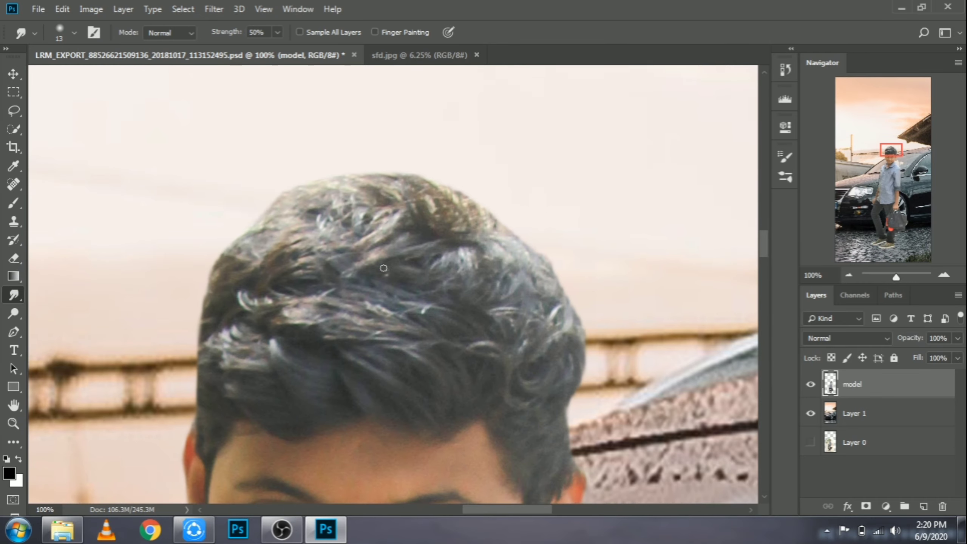
- Pick a 36 px textured brush for smudging
scroll(381, 267, up, 2)
right_click(447, 293)
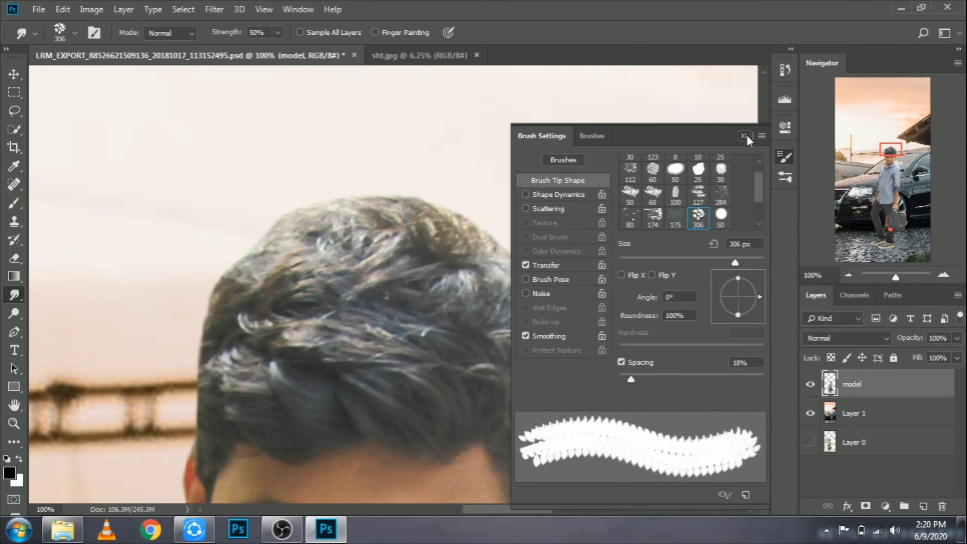
click(744, 136)
right_click(534, 270)
click(529, 278)
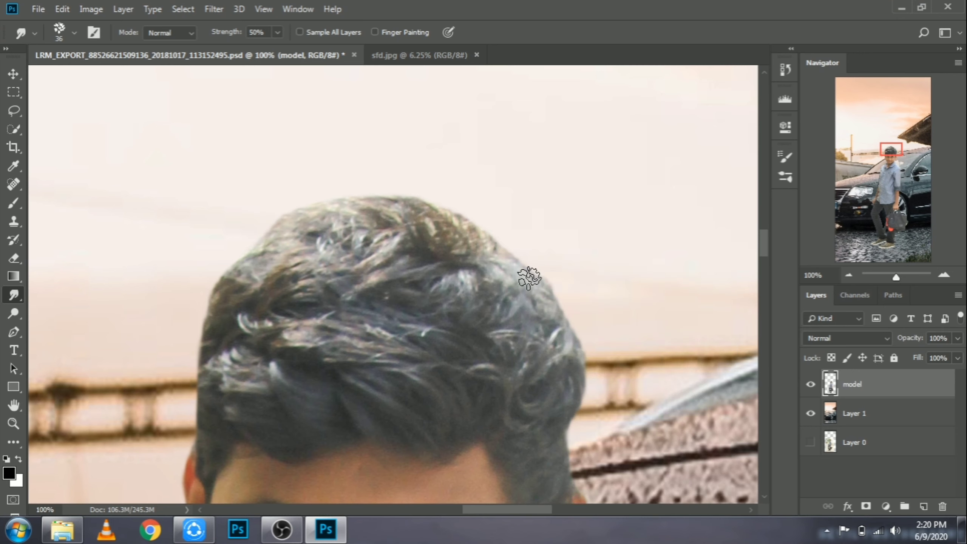
- Smudge hair strands outward along the head's right and upper-right edges
drag(573, 398, 586, 321)
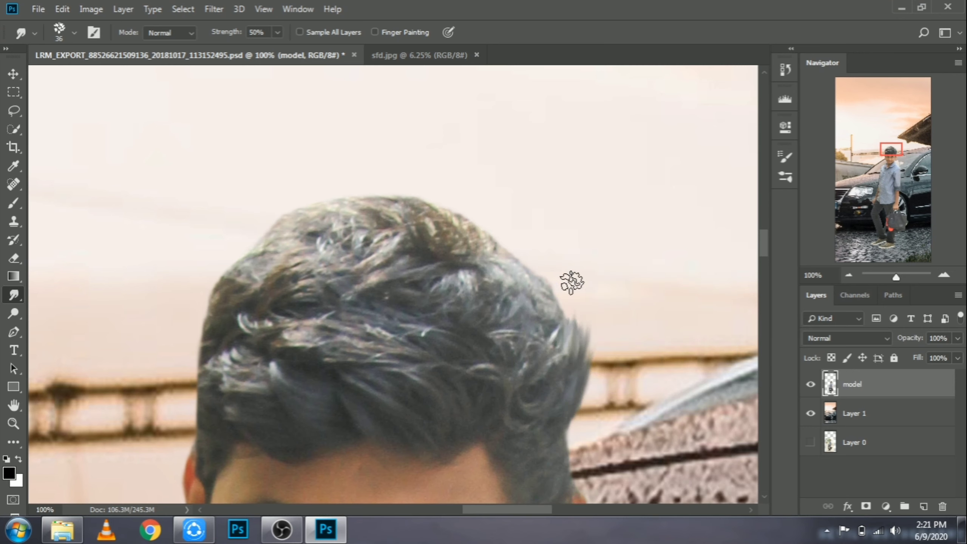
mouse_move(572, 282)
mouse_down()
mouse_move(545, 287)
mouse_move(506, 265)
mouse_move(486, 233)
mouse_move(414, 193)
mouse_move(347, 191)
mouse_move(347, 207)
mouse_move(252, 236)
mouse_move(231, 250)
mouse_move(234, 277)
mouse_up()
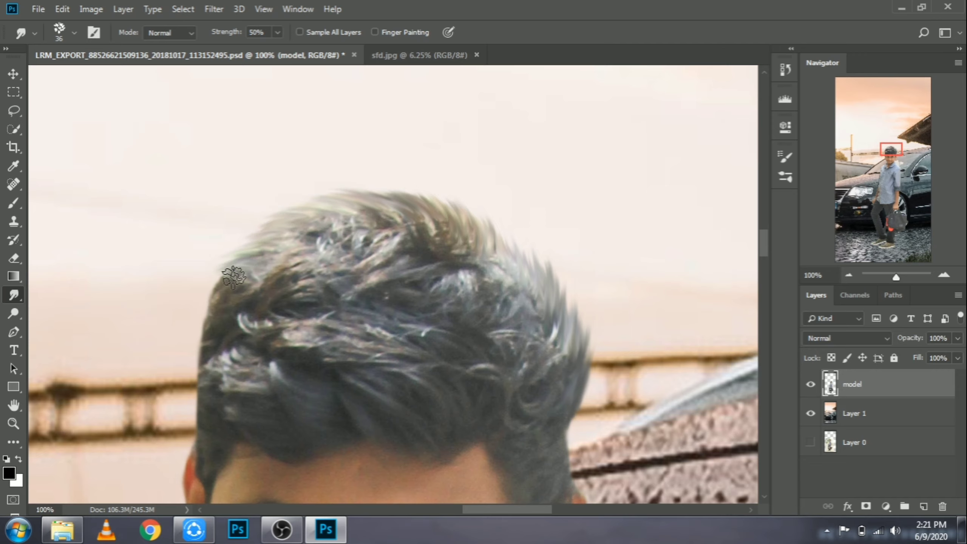
scroll(221, 308, down, 2)
scroll(239, 311, down, 3)
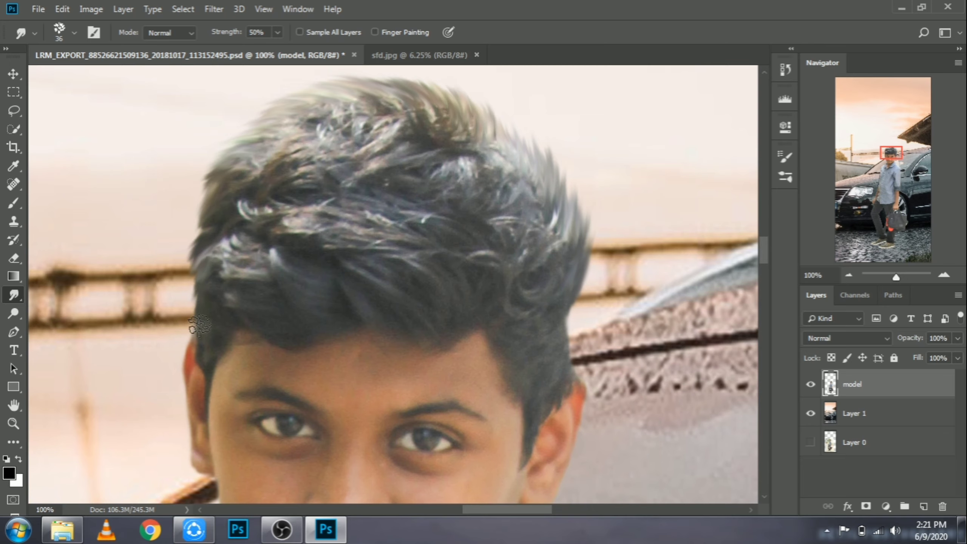
scroll(522, 226, up, 3)
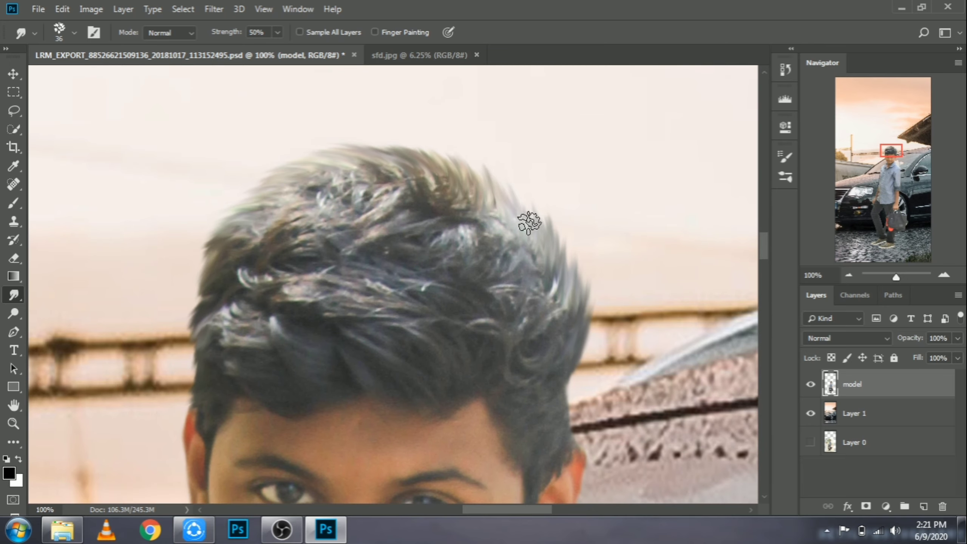
drag(529, 222, 550, 232)
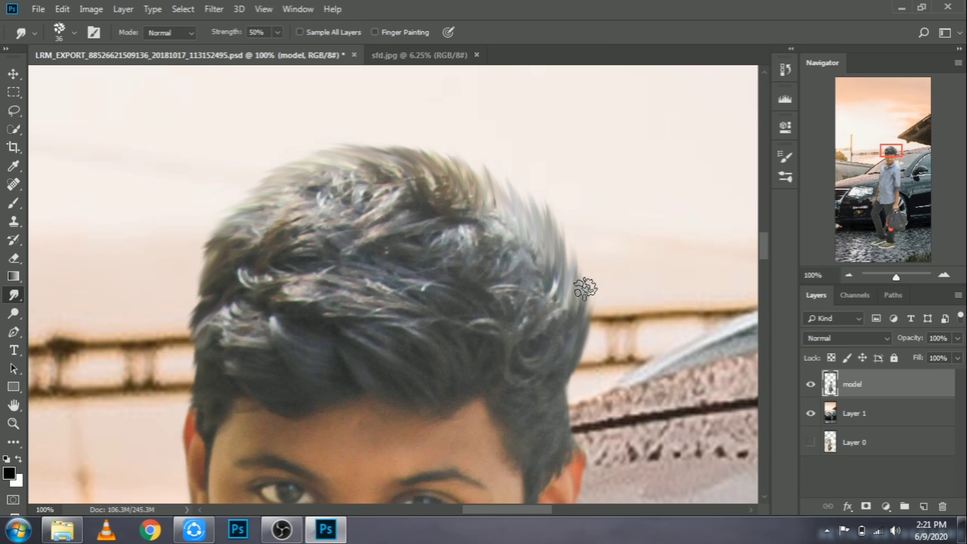
scroll(591, 310, down, 3)
scroll(582, 346, up, 2)
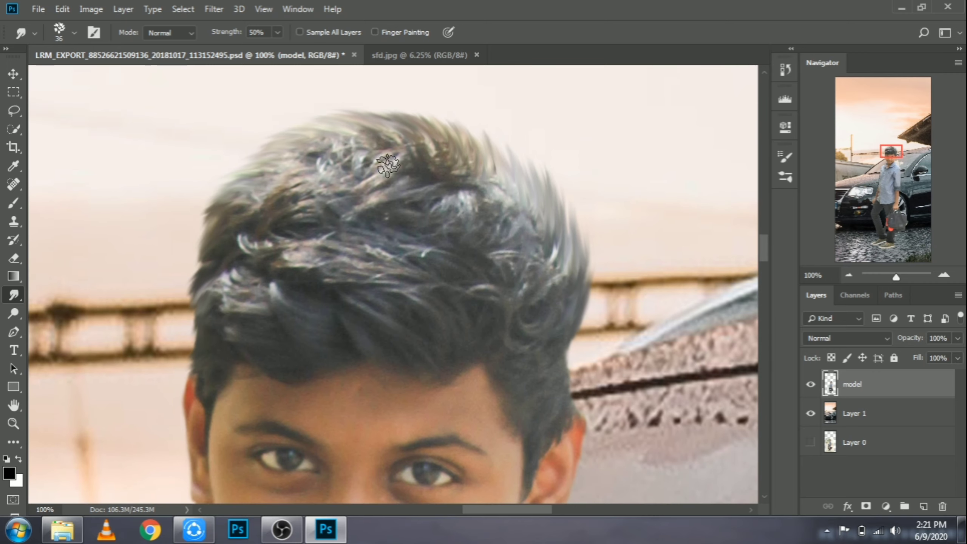
scroll(400, 273, down, 1)
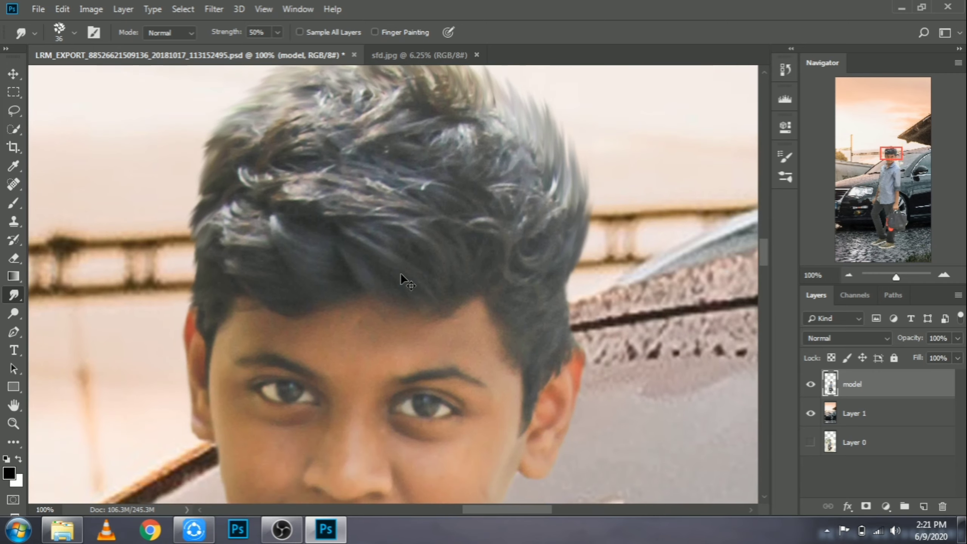
scroll(400, 272, down, 1)
scroll(400, 272, down, 1)
- Bring the boy's shoes and the surrounding ground into view on Layer 2
scroll(400, 273, down, 5)
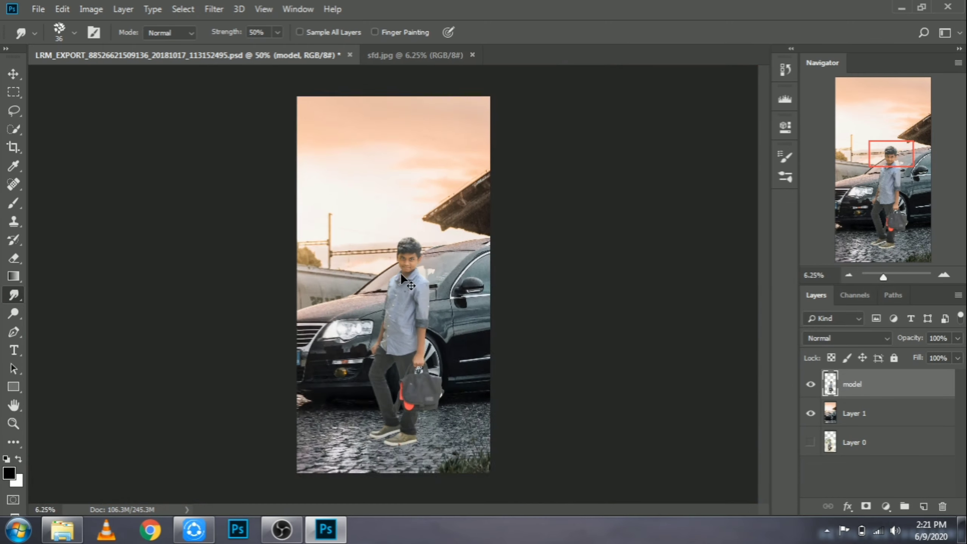
scroll(400, 273, down, 1)
scroll(400, 272, up, 1)
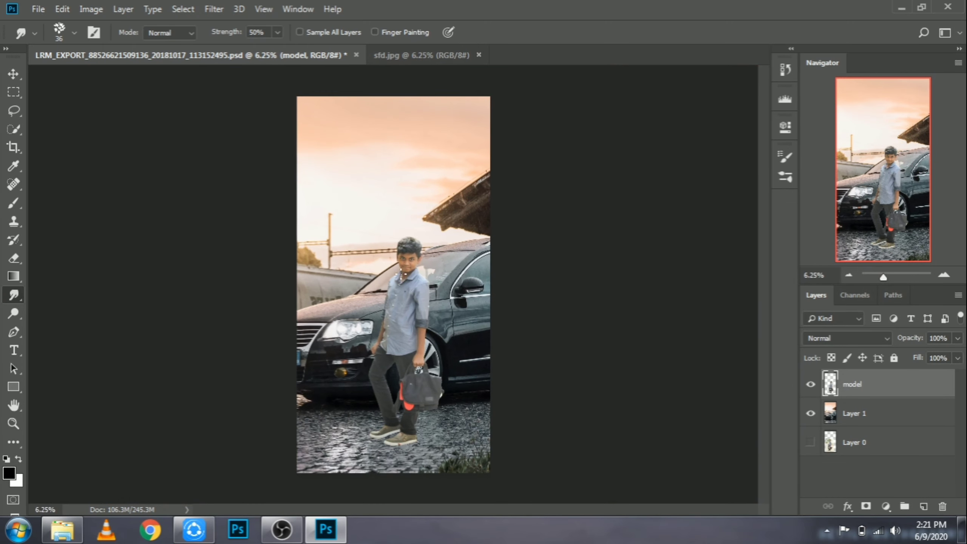
scroll(400, 273, up, 1)
scroll(400, 273, up, 1)
scroll(400, 273, up, 2)
scroll(400, 272, up, 1)
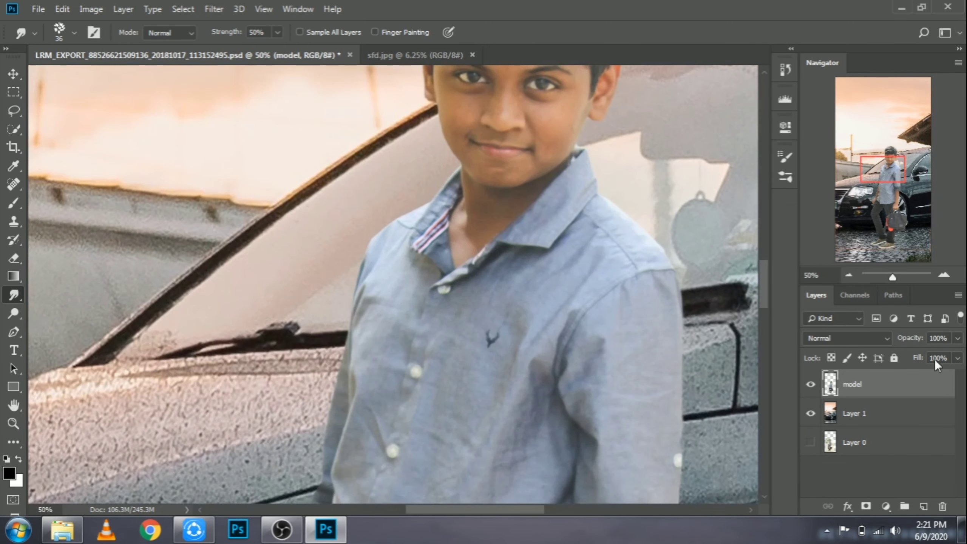
drag(904, 192, 893, 250)
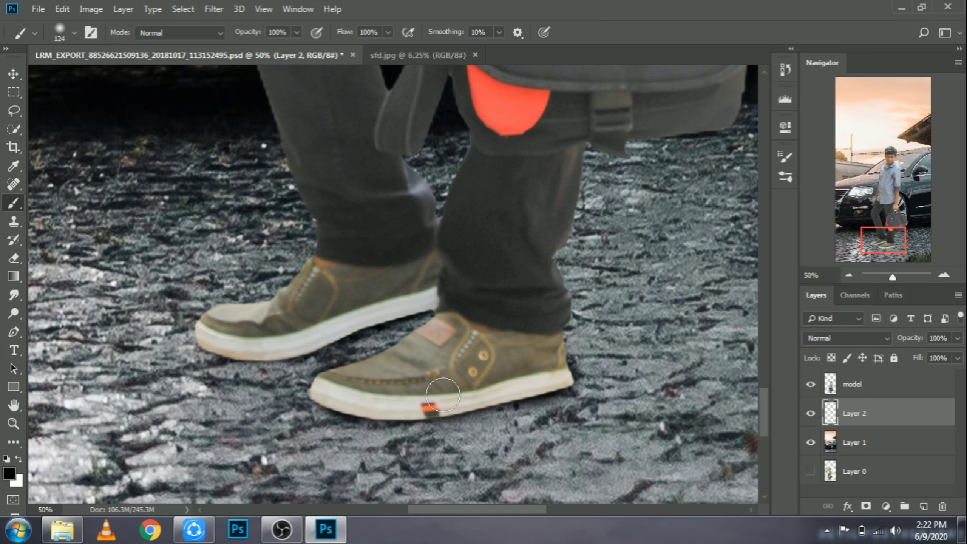
- Set the Eraser size to 78 px and zoom out to the whole image
key(e)
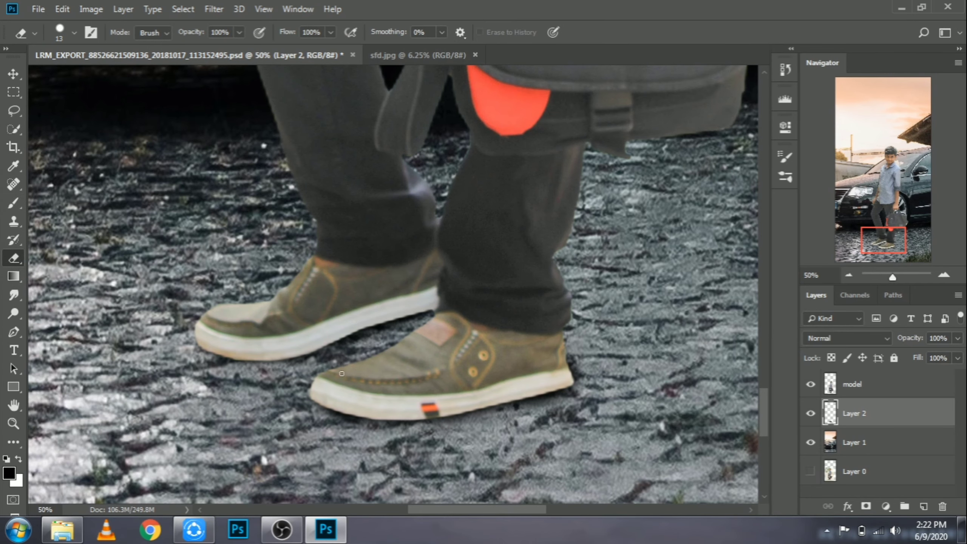
right_click(597, 326)
text(78)
key(Return)
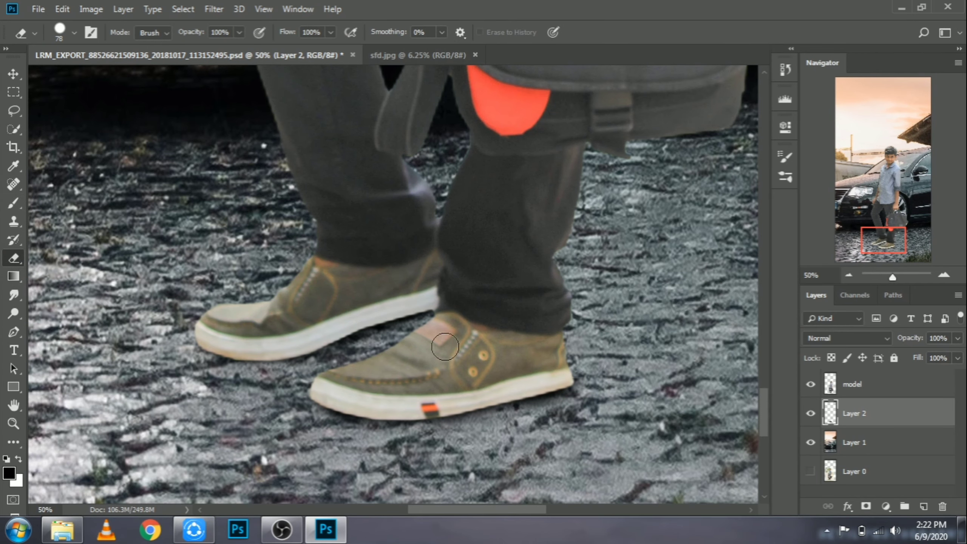
key(ctrl+minus)
key(ctrl+minus)
key(ctrl+minus)
key(ctrl+minus)
key(ctrl+minus)
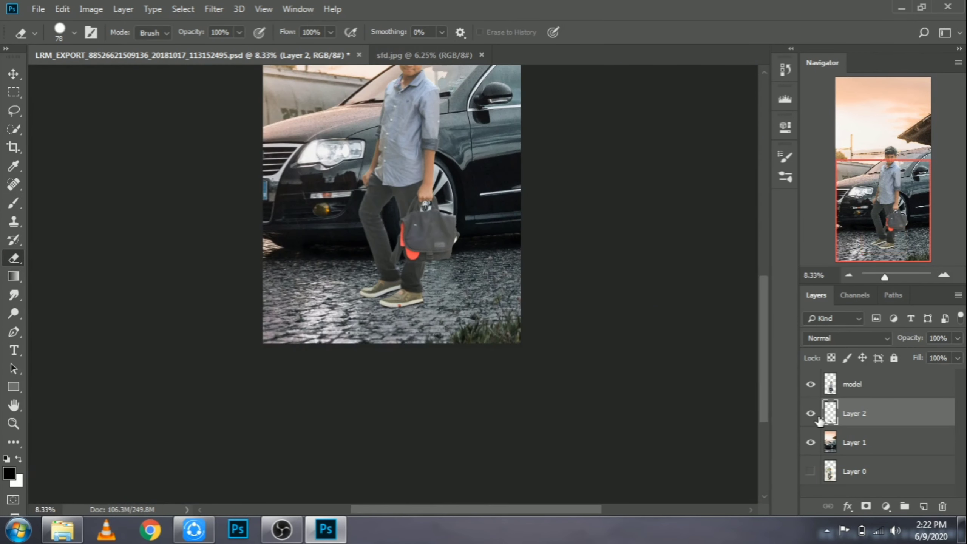
key(ctrl+minus)
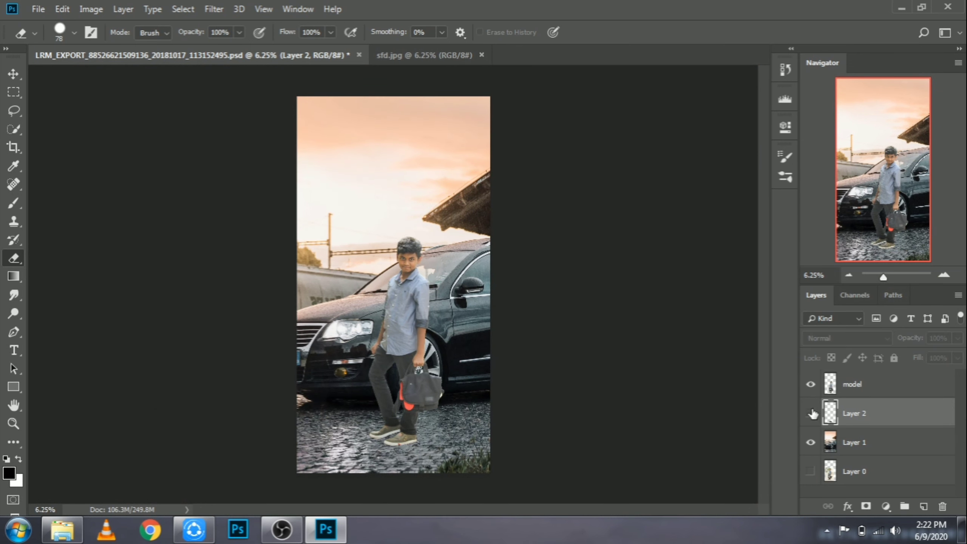
- Lower Layer 2's opacity to fade the ground shadow, then select the model layer
click(957, 338)
drag(958, 355, 939, 357)
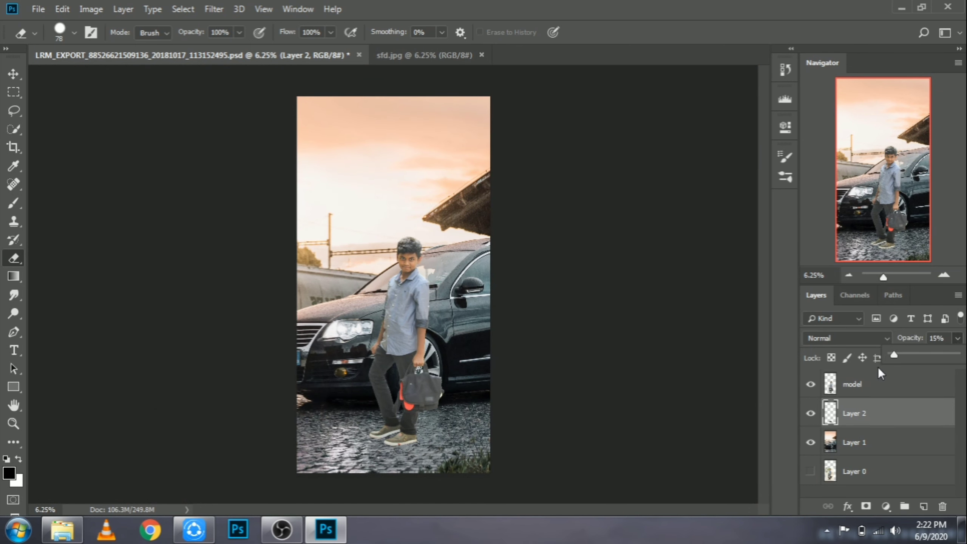
click(911, 384)
- On a new layer, draw a vertical transparent-to-grey gradient inside the boy's outline
key(ctrl+shift+alt+n)
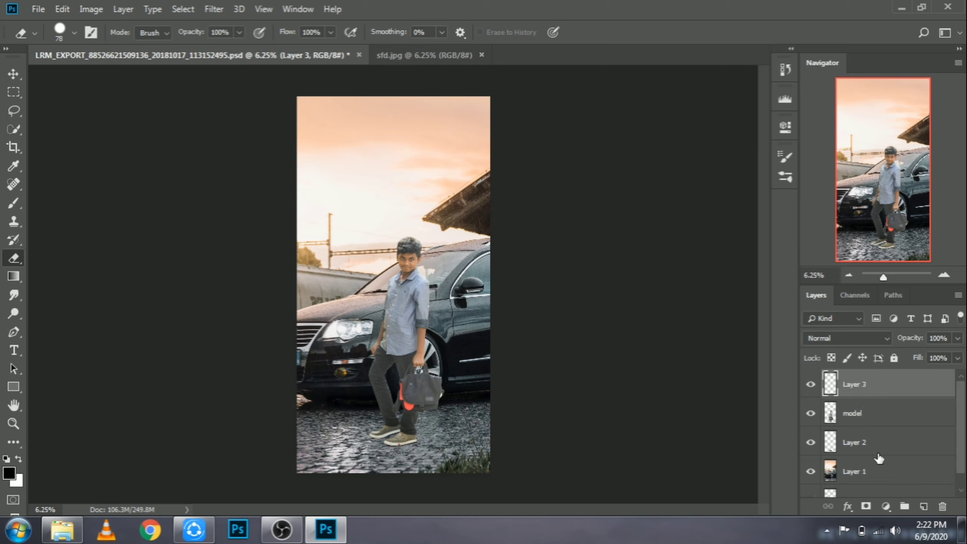
ctrl+click(830, 412)
click(13, 276)
click(104, 32)
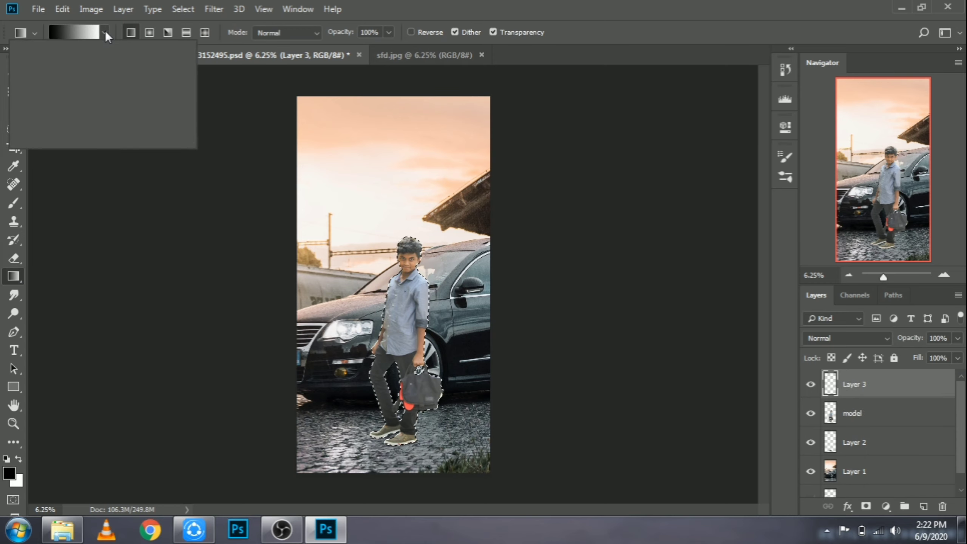
click(98, 106)
drag(398, 334, 398, 465)
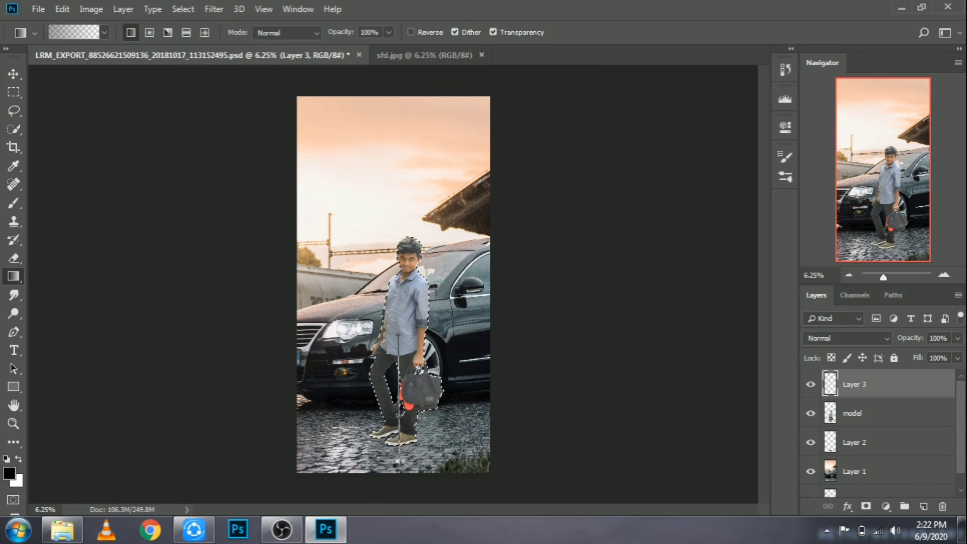
- Undo the too-dark gradient, tick Reverse, deselect, and fade Layer 3 to 35% opacity
key(ctrl+z)
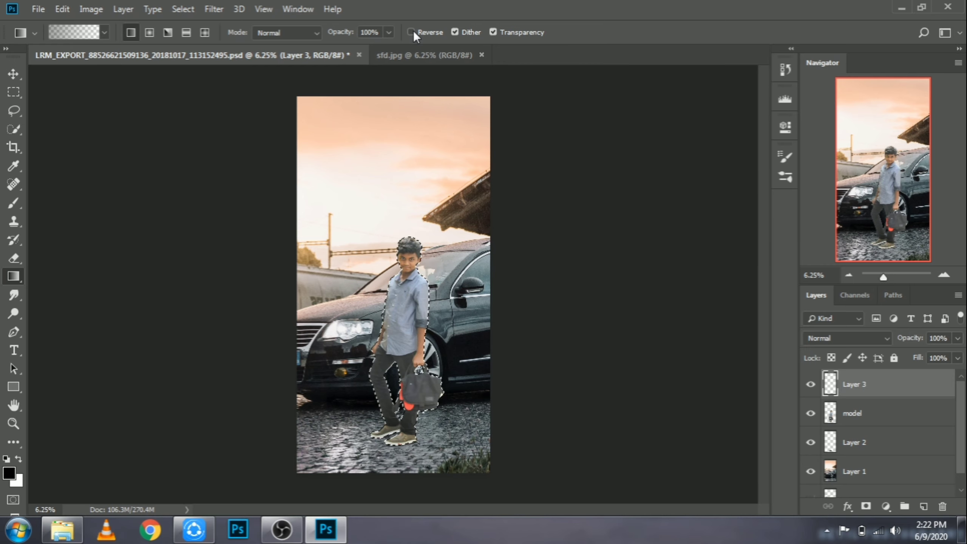
click(410, 32)
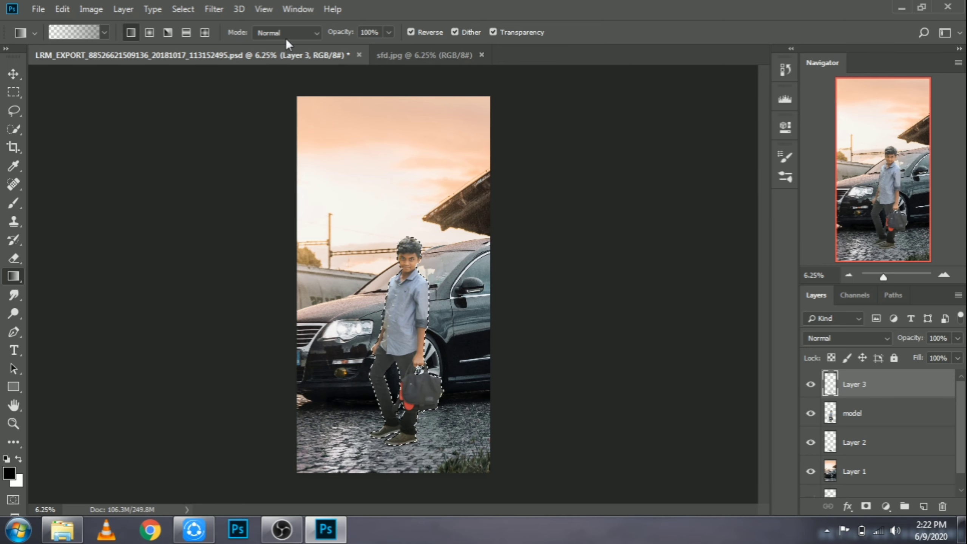
click(183, 9)
click(190, 26)
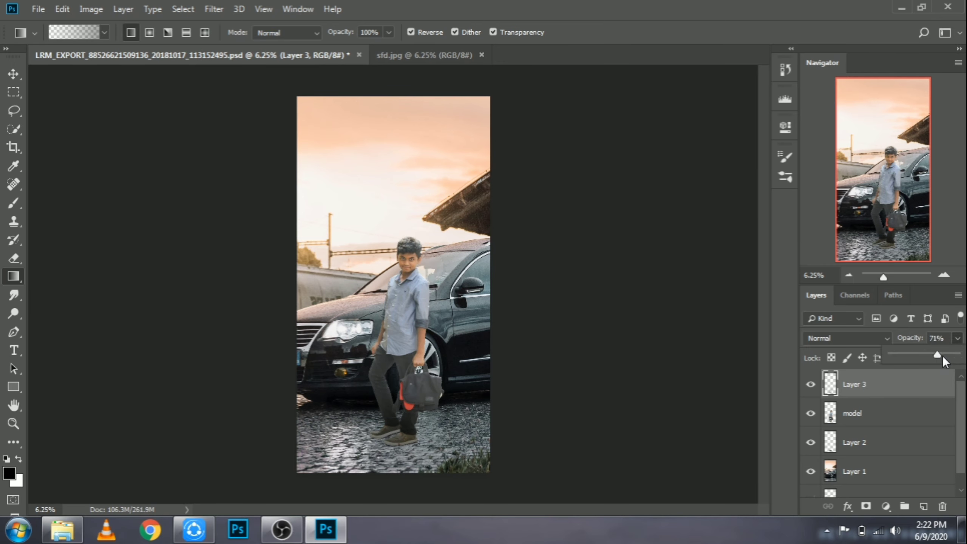
drag(943, 356, 914, 359)
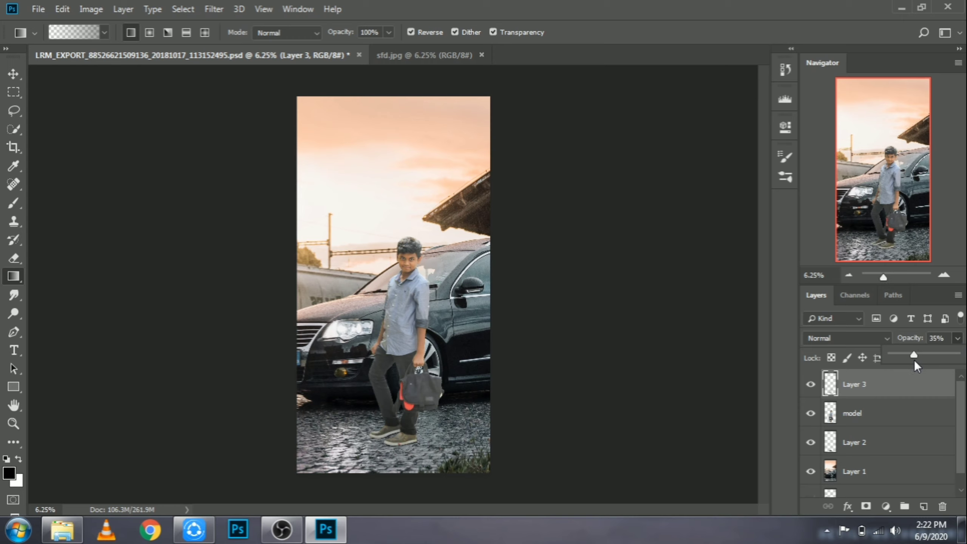
click(879, 418)
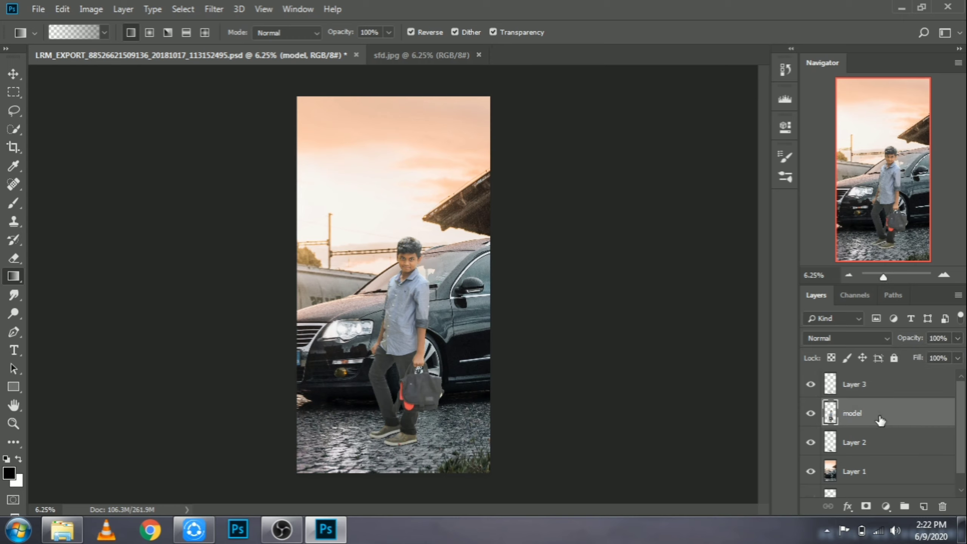
- Duplicate the model as a solid black silhouette, flipped below the feet and made taller
key(ctrl+j)
ctrl+click(830, 413)
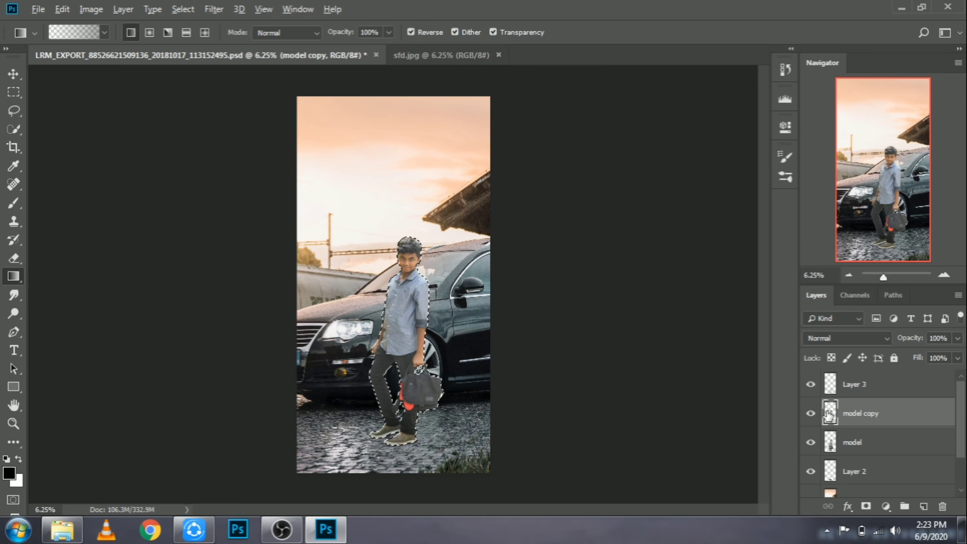
key(alt+BackSpace)
key(v)
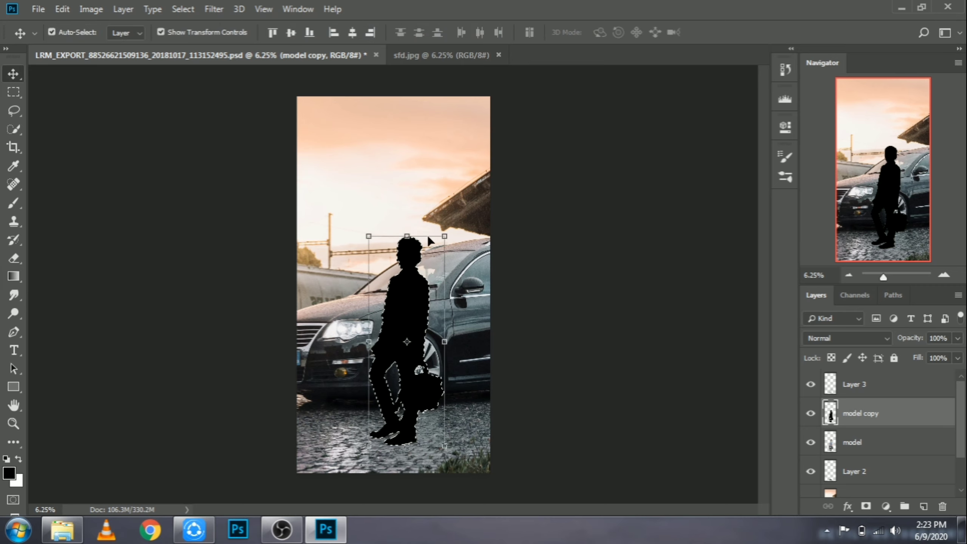
key(ctrl+t)
drag(402, 519, 403, 529)
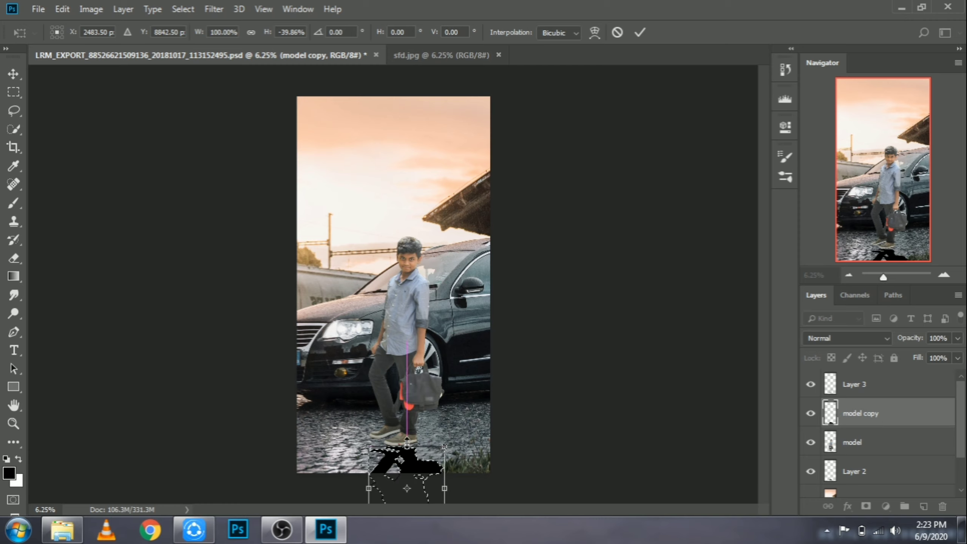
drag(407, 446, 406, 425)
click(640, 32)
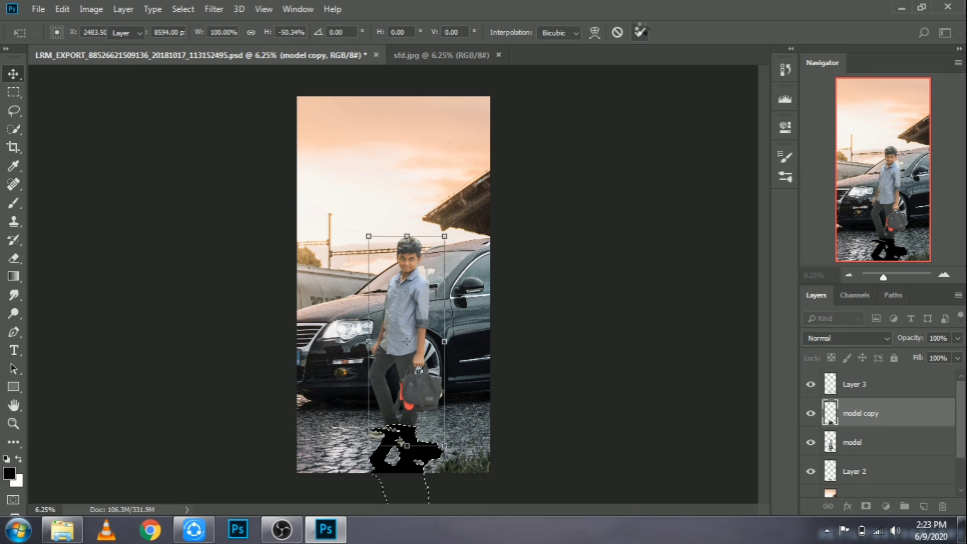
- Move the shadow layer beneath the model layer and stretch the shadow further downward
drag(860, 413, 860, 457)
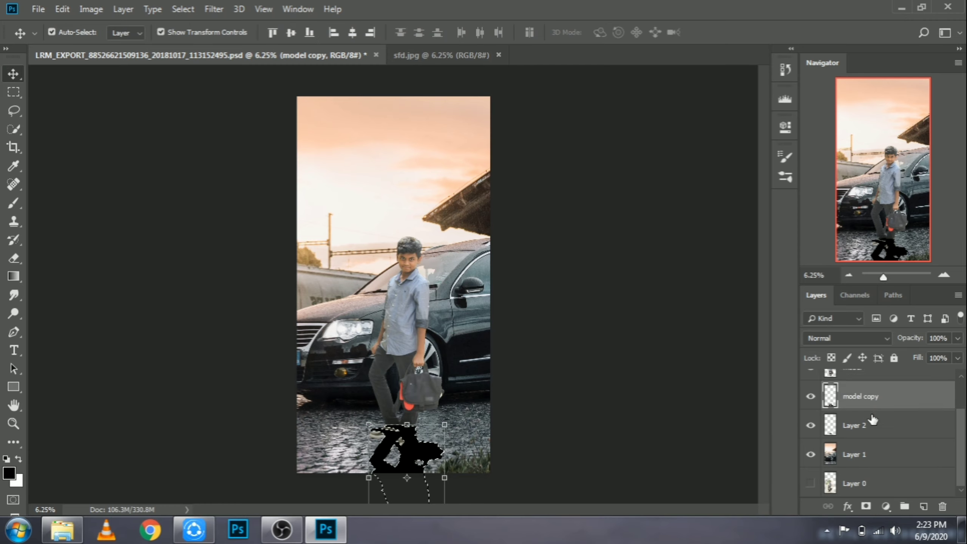
key(ctrl+minus)
key(ctrl+minus)
key(ctrl+minus)
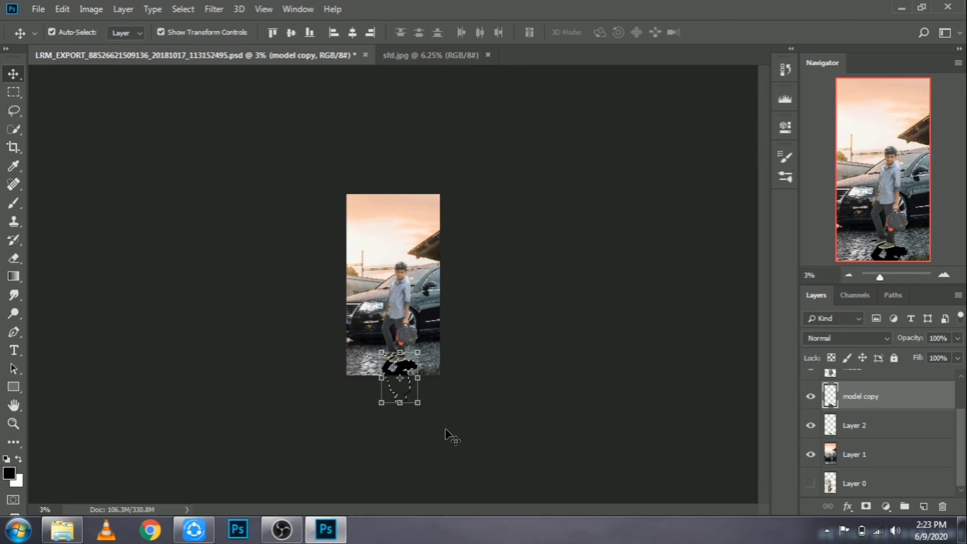
drag(399, 403, 400, 461)
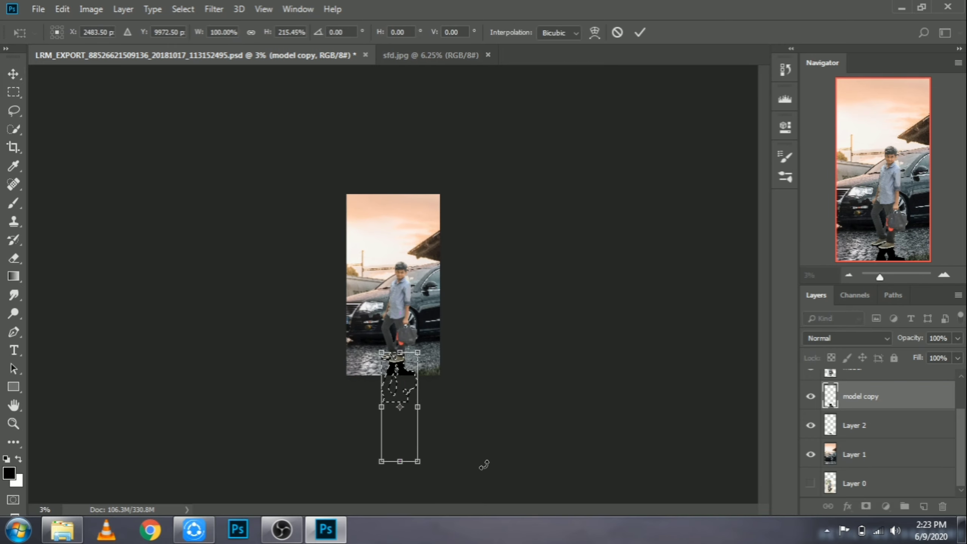
key(ctrl+plus)
key(ctrl+plus)
key(ctrl+plus)
key(ctrl+plus)
scroll(483, 465, down, 4)
mouse_move(411, 379)
mouse_down()
mouse_move(411, 388)
mouse_move(411, 380)
mouse_up()
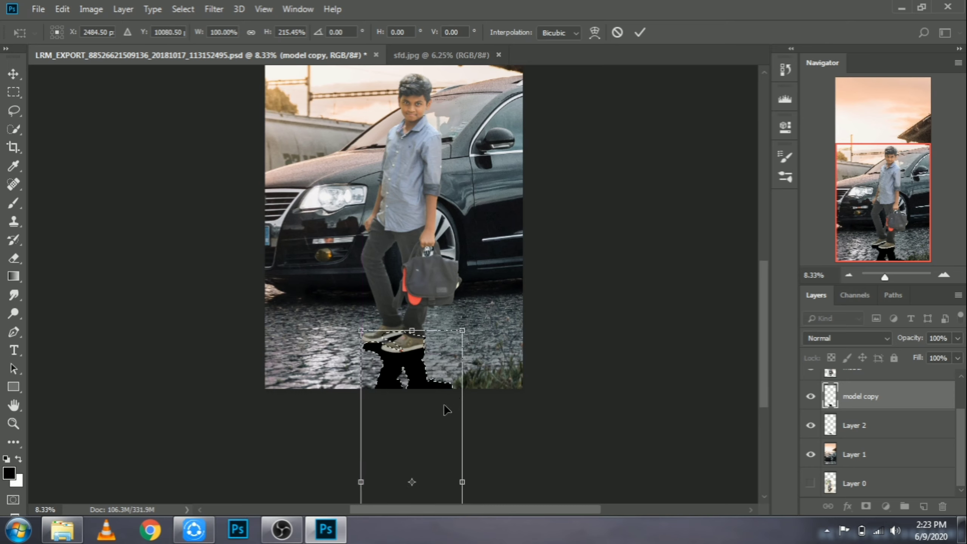
click(640, 32)
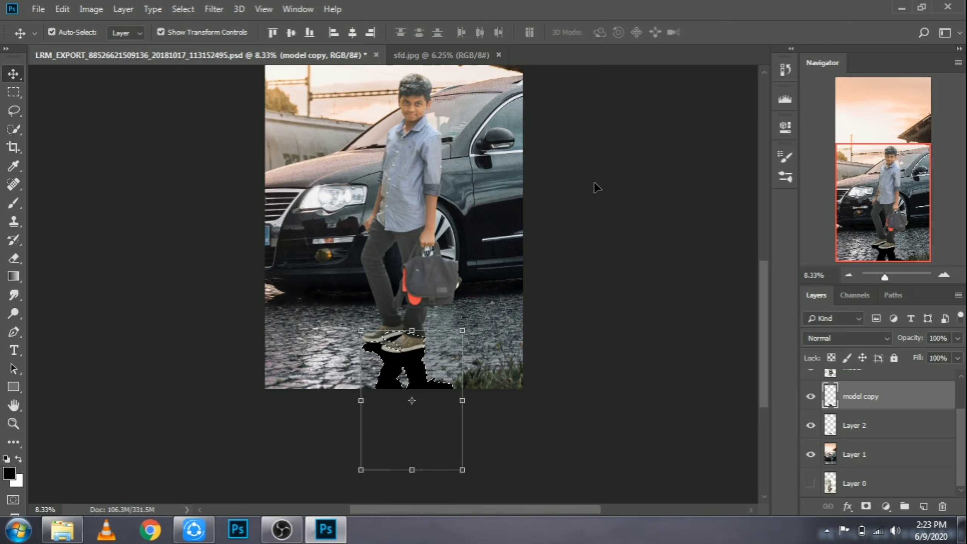
- Deselect the shadow and bring up the Filter menu for Gaussian Blur
click(183, 9)
click(199, 39)
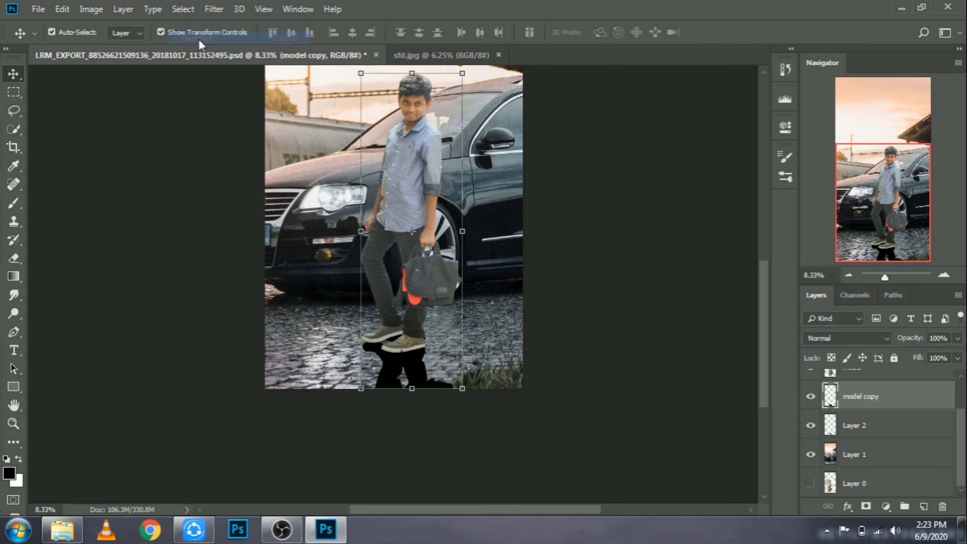
click(213, 9)
- Soften the black shadow with a raised-radius Gaussian Blur
click(424, 221)
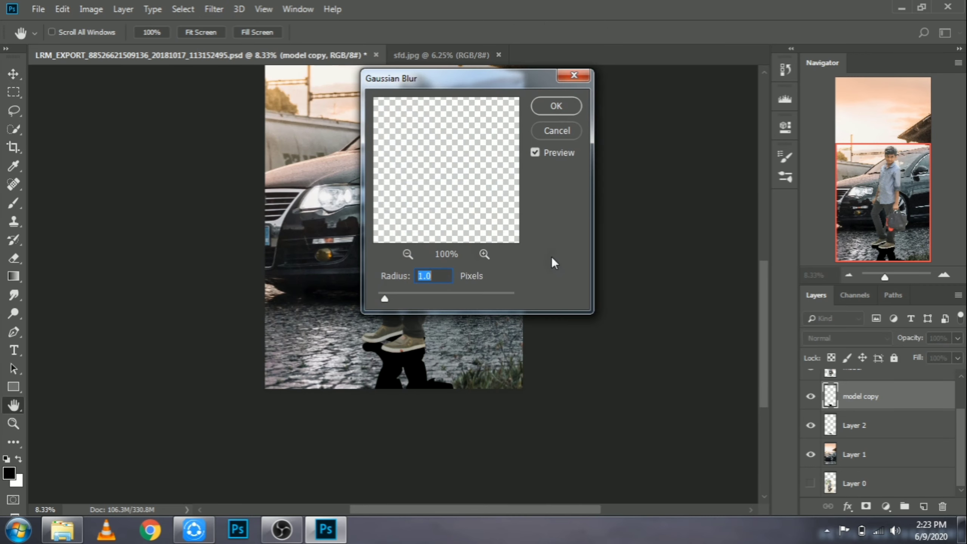
drag(384, 298, 440, 298)
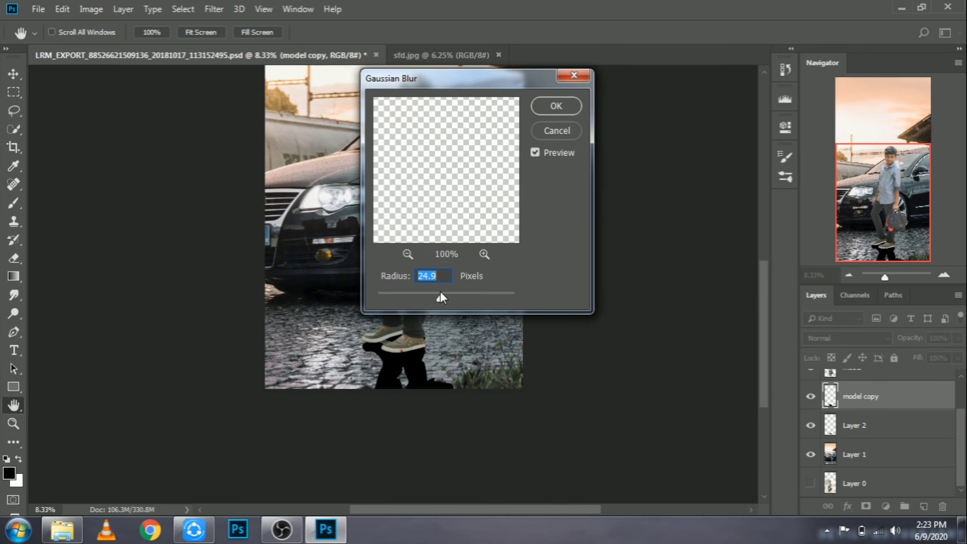
click(558, 105)
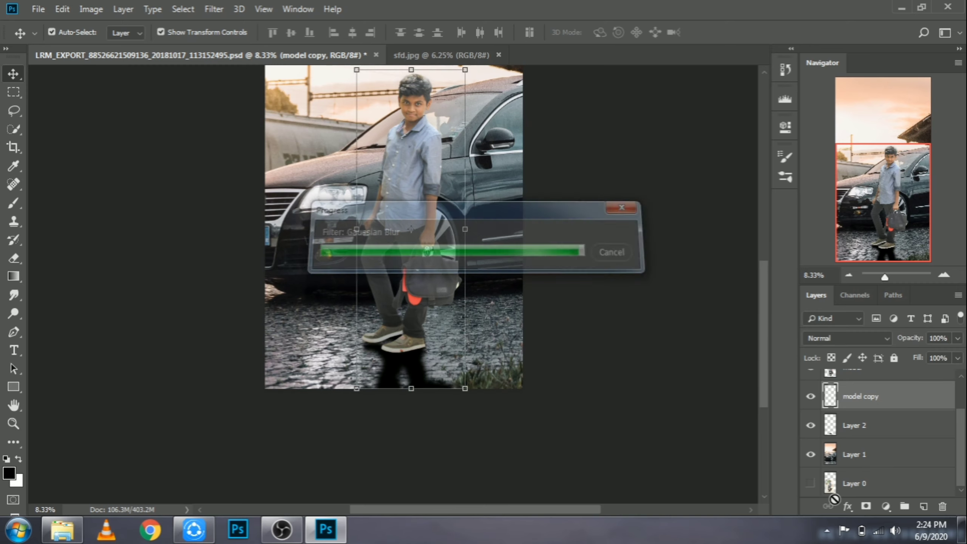
- Add a layer mask and fade the shadow below the feet with a white-to-transparent gradient
alt+click(866, 506)
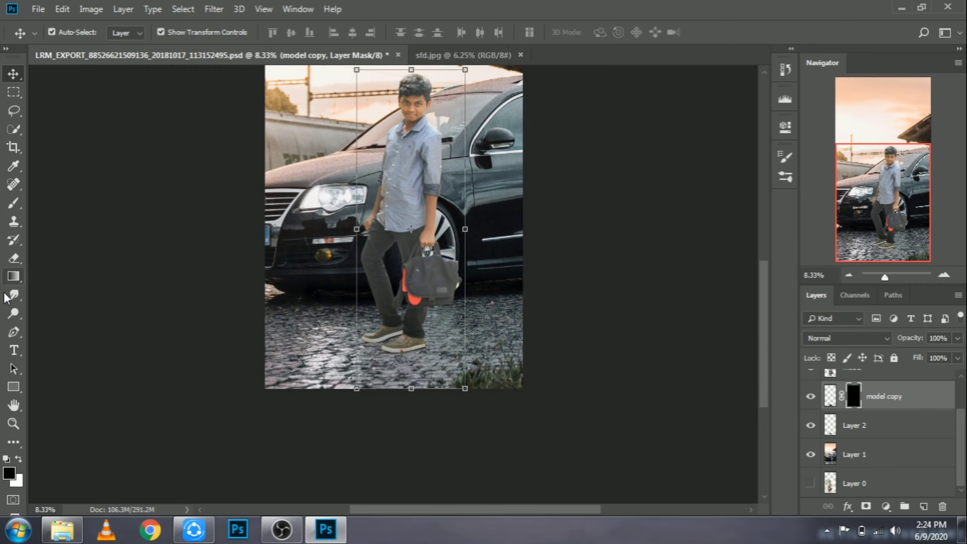
click(14, 276)
right_click(353, 262)
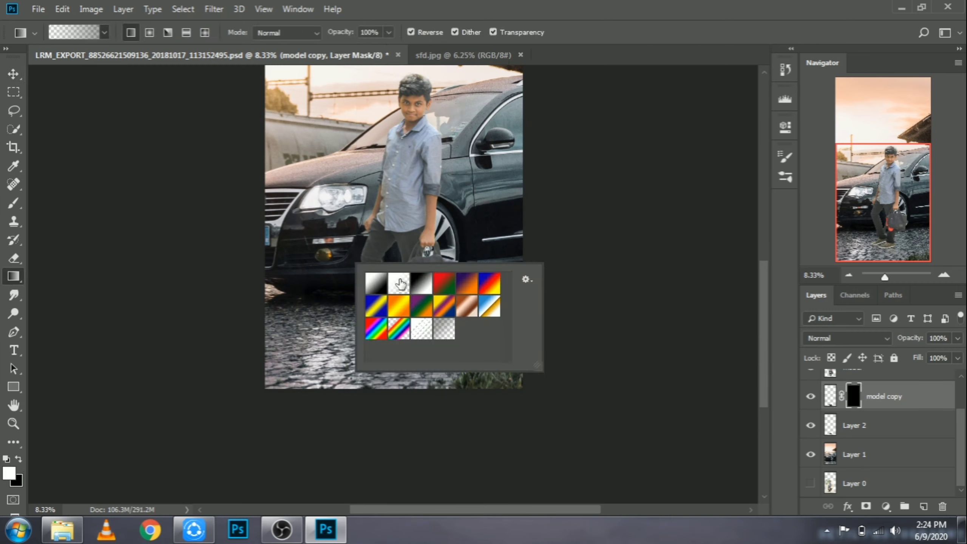
double_click(398, 283)
drag(399, 438, 401, 438)
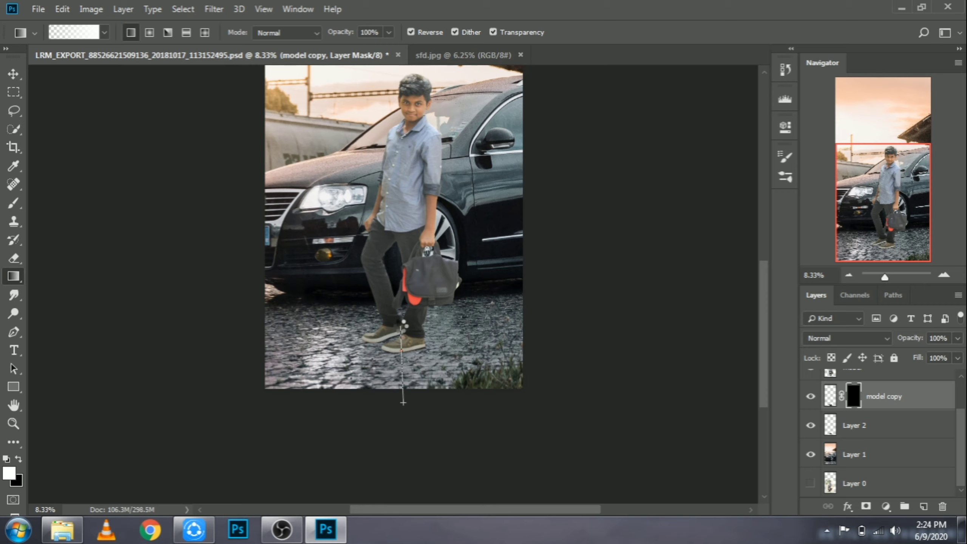
drag(400, 325, 401, 327)
- Lower the shadow layer's opacity to 43%
click(957, 338)
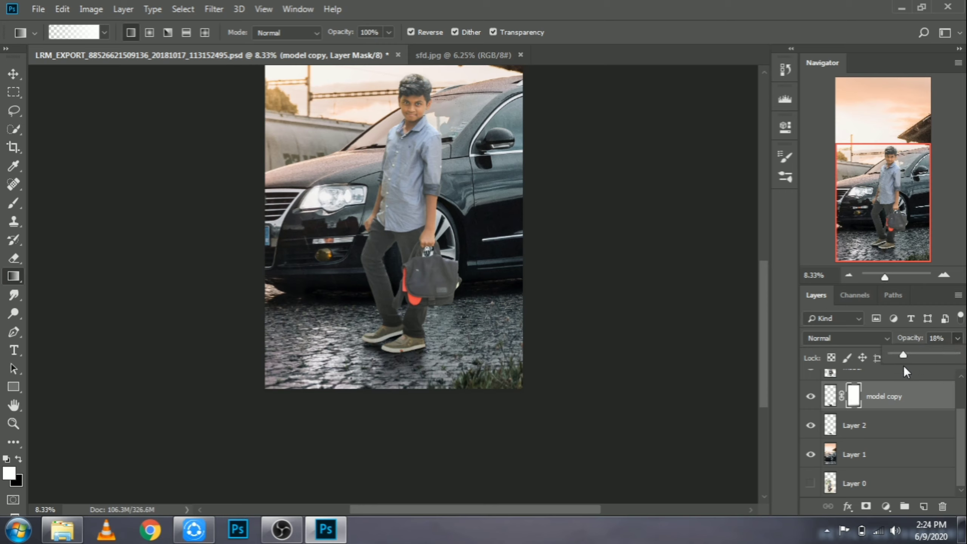
drag(903, 366, 920, 364)
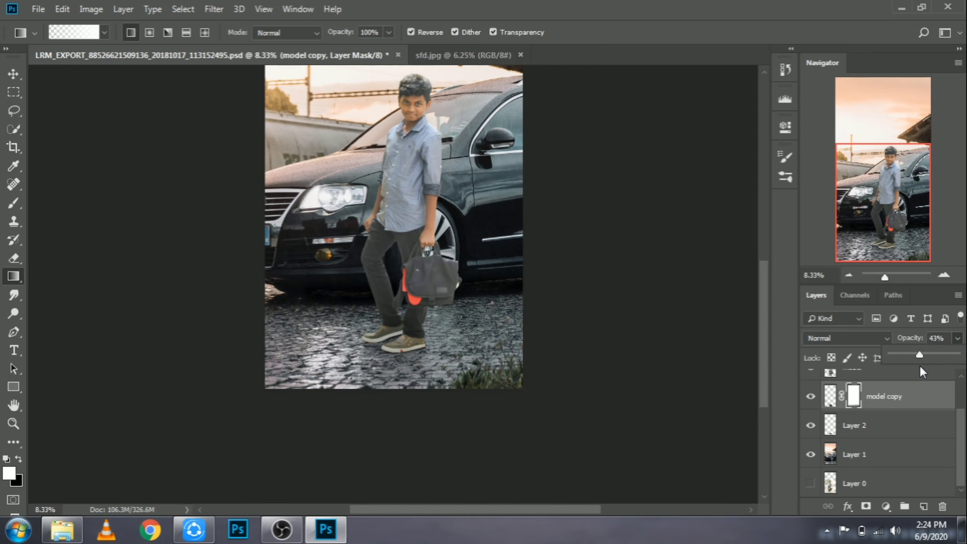
click(814, 397)
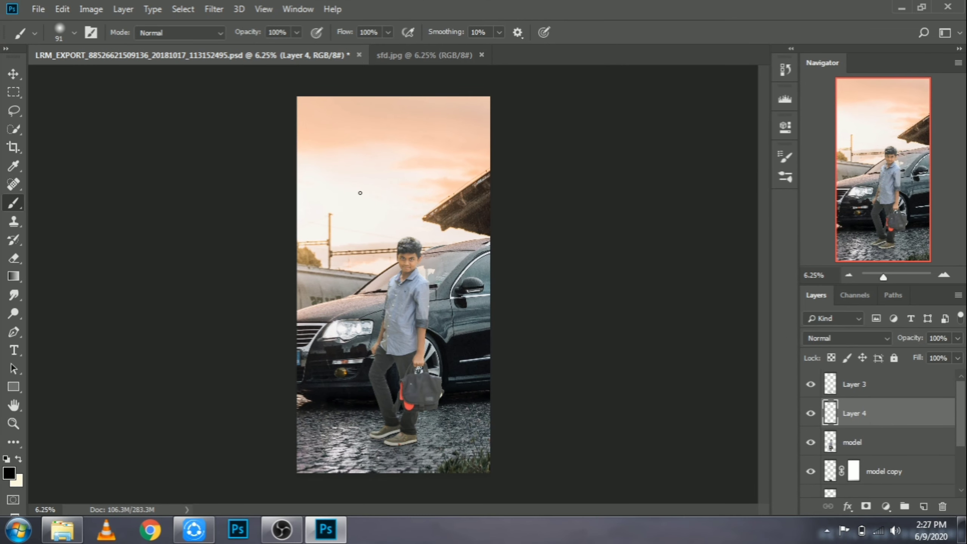
- Replace Layer 4 with a fresh layer and set a saturated peach foreground sampled from the sky
key(Delete)
click(925, 505)
click(8, 474)
drag(461, 64, 633, 64)
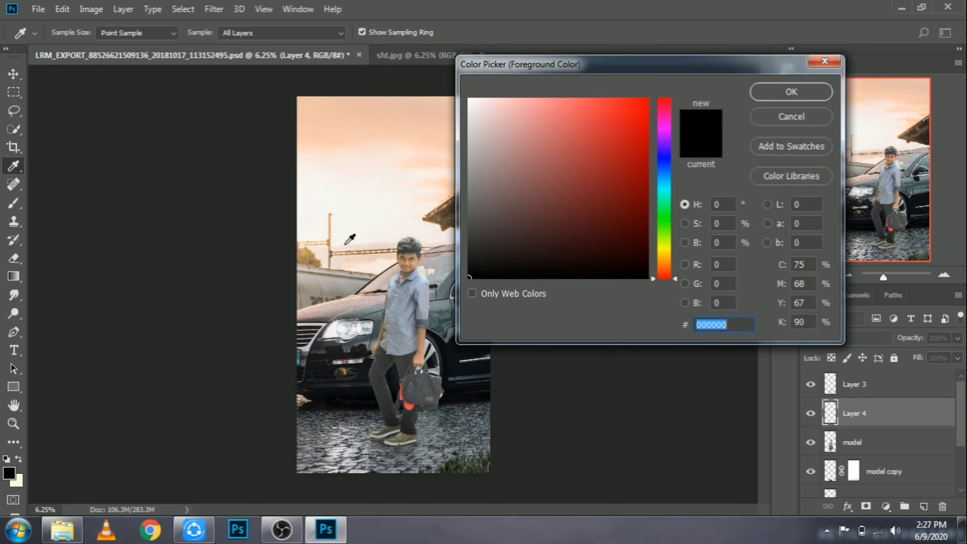
click(322, 258)
click(320, 139)
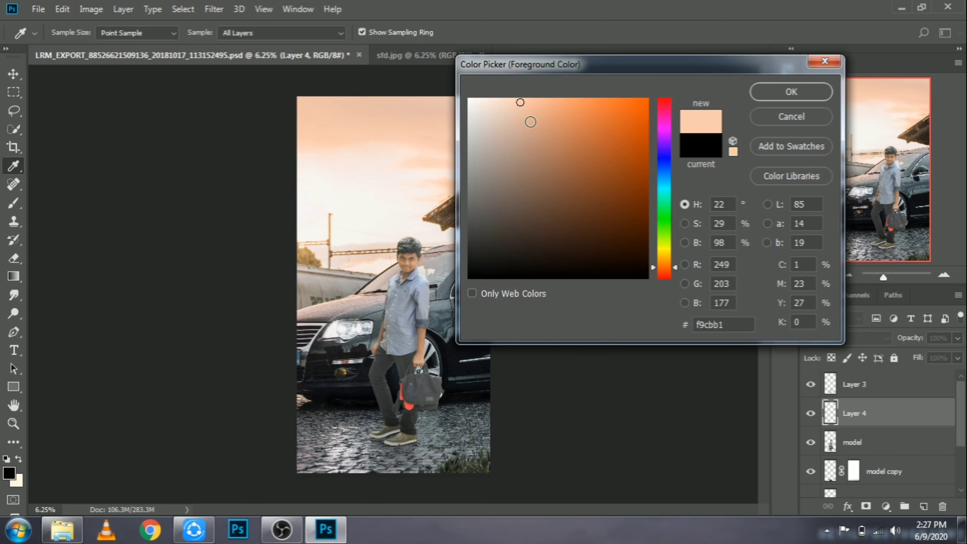
click(539, 97)
click(777, 90)
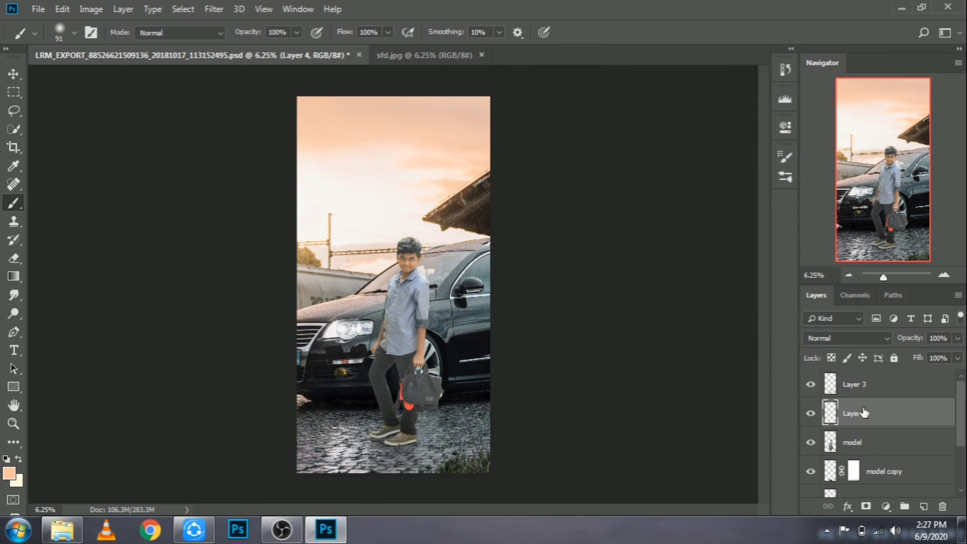
- Load the boy's outline as a selection and enlarge the brush to 171 px
ctrl+click(830, 442)
key(ctrl+plus)
key(ctrl+plus)
key(ctrl+plus)
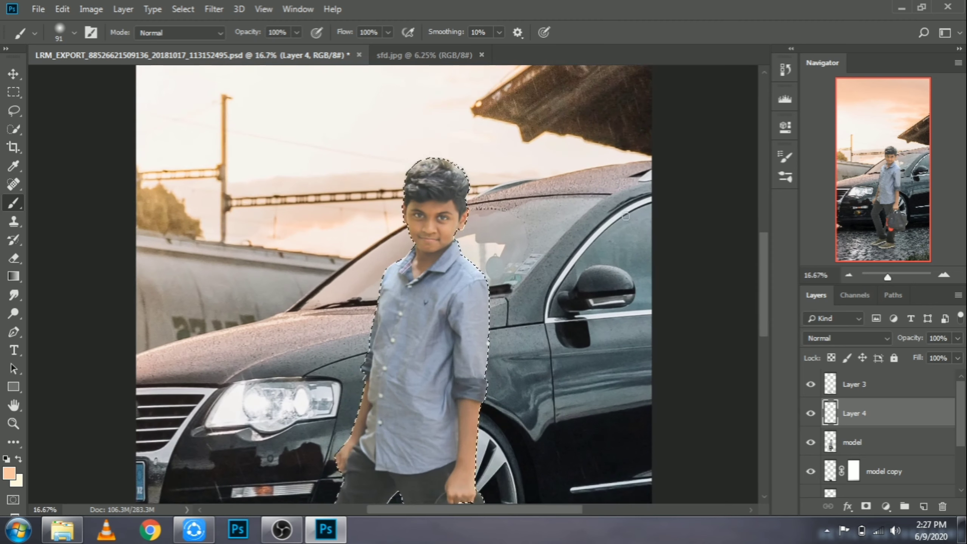
scroll(484, 226, down, 1)
right_click(484, 226)
drag(648, 235, 695, 230)
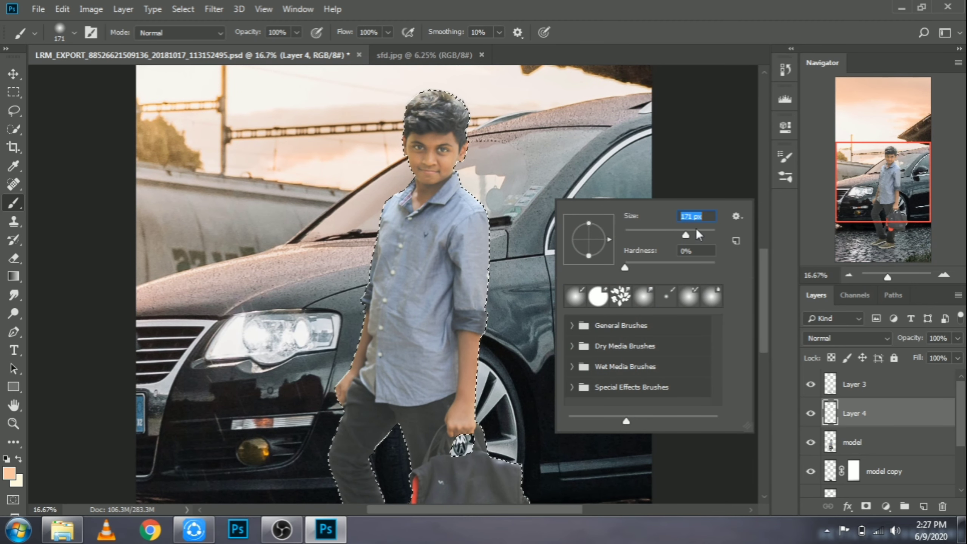
key(Return)
- Paint peach light along the left edges of the boy's shirt and leg
mouse_move(390, 179)
mouse_down()
mouse_move(365, 244)
mouse_move(335, 403)
mouse_up()
scroll(335, 404, down, 5)
mouse_move(340, 205)
mouse_down()
mouse_move(339, 370)
mouse_move(349, 385)
mouse_up()
drag(332, 336, 350, 396)
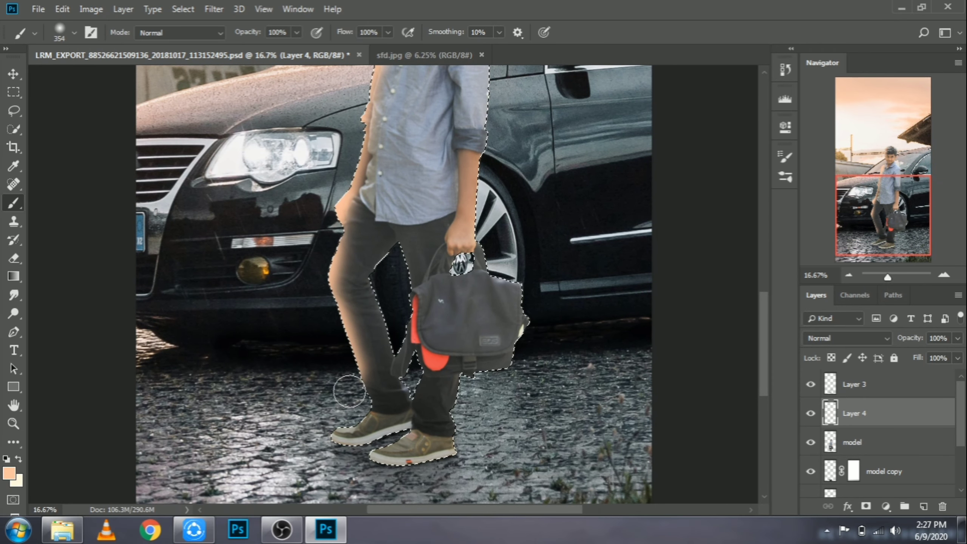
scroll(350, 396, up, 5)
right_click(479, 283)
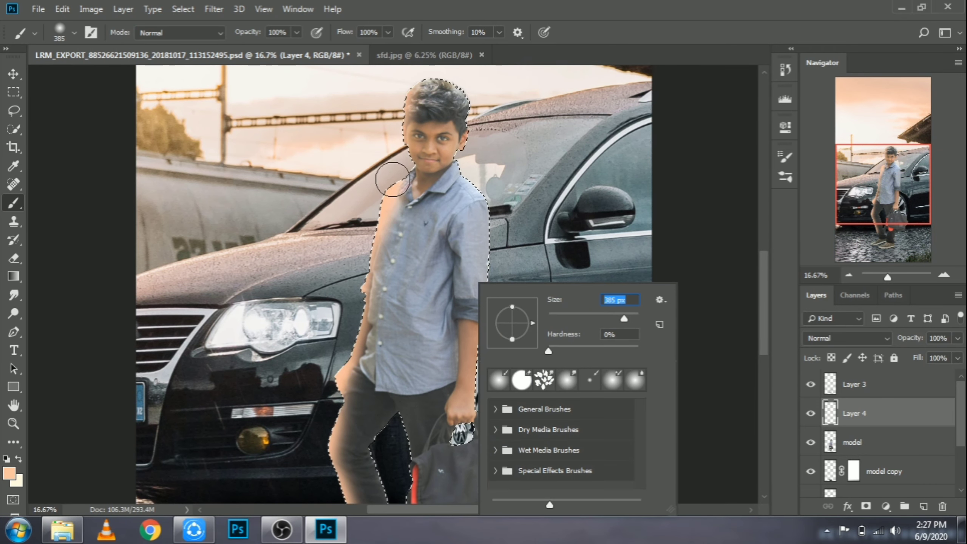
drag(384, 179, 357, 262)
scroll(334, 328, up, 1)
scroll(334, 328, up, 5)
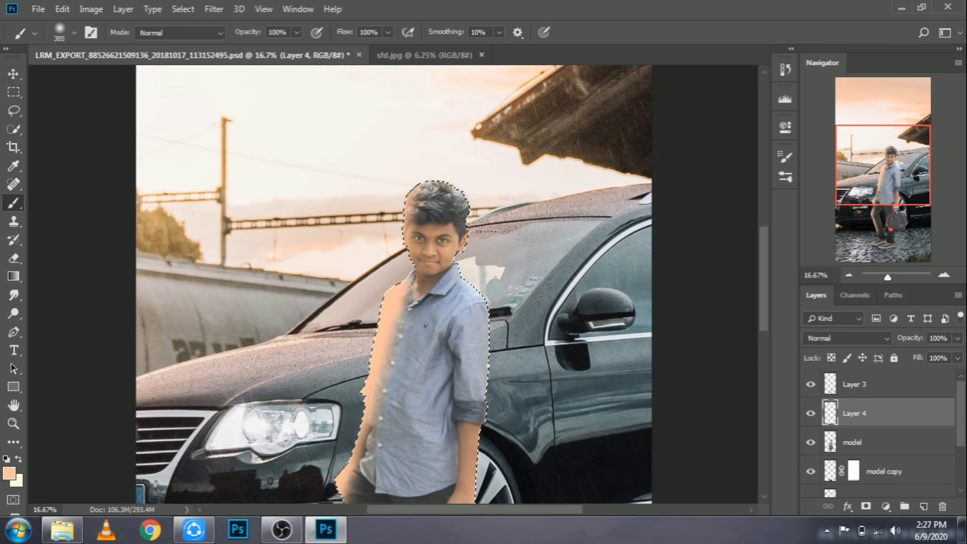
- Deselect, fade Layer 4 to 22% opacity, and toggle it to compare before and after
click(191, 7)
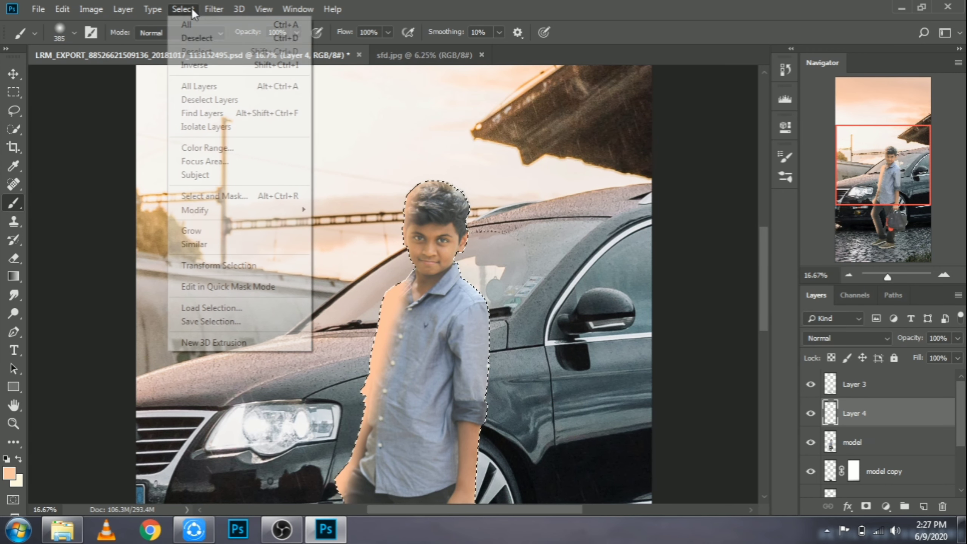
click(203, 36)
scroll(495, 228, down, 4)
drag(956, 354, 914, 358)
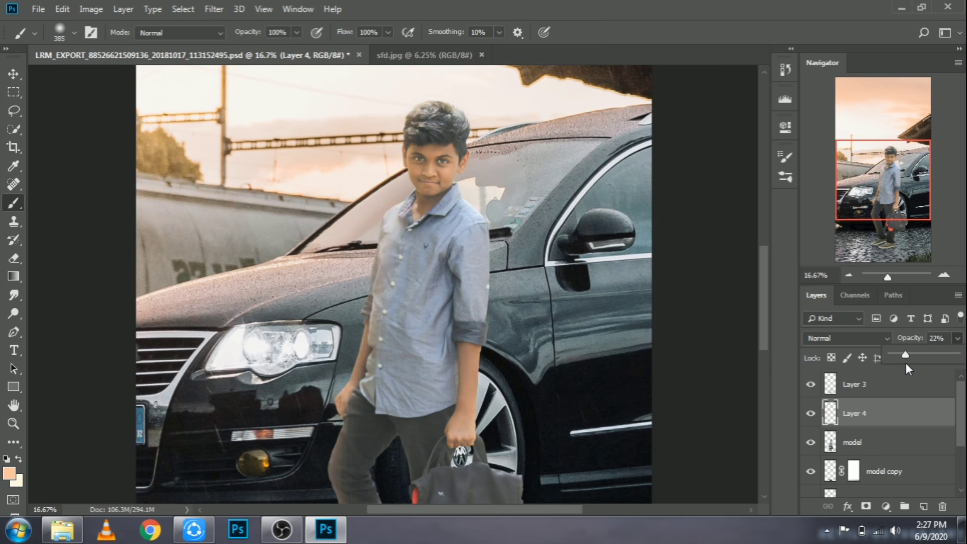
click(811, 413)
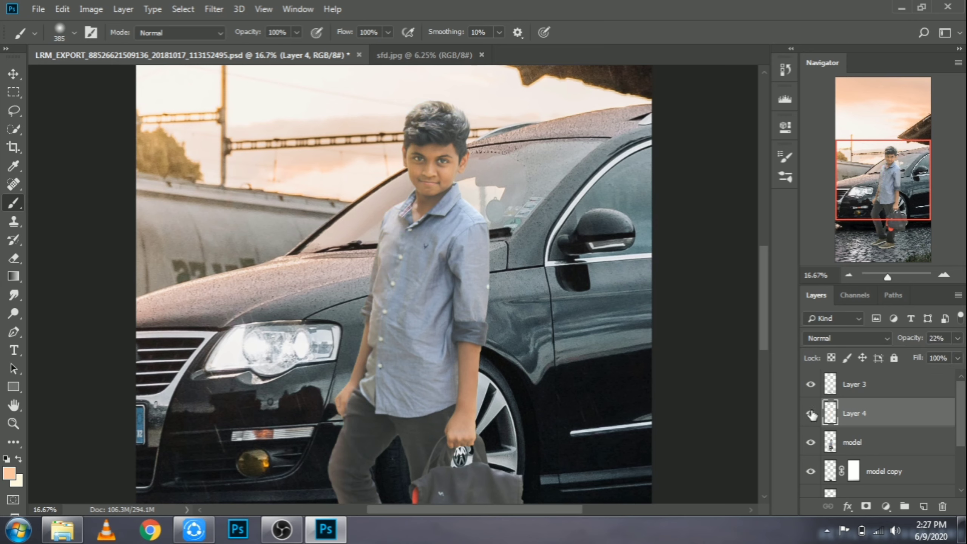
click(810, 413)
click(810, 414)
click(810, 414)
scroll(334, 281, down, 5)
scroll(334, 281, up, 2)
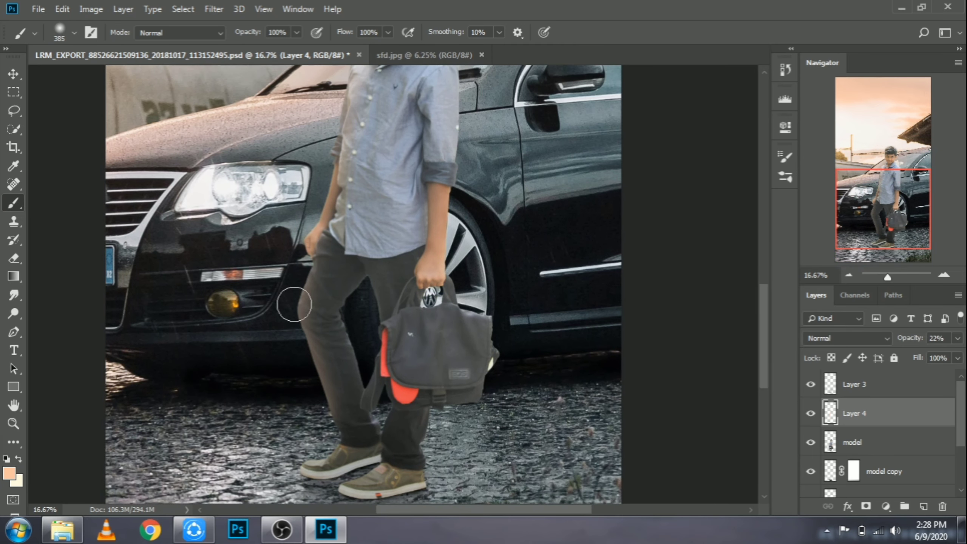
- Set the Eraser to the Soft Round brush at 369 px
key(e)
right_click(316, 291)
drag(489, 316, 449, 316)
key(Return)
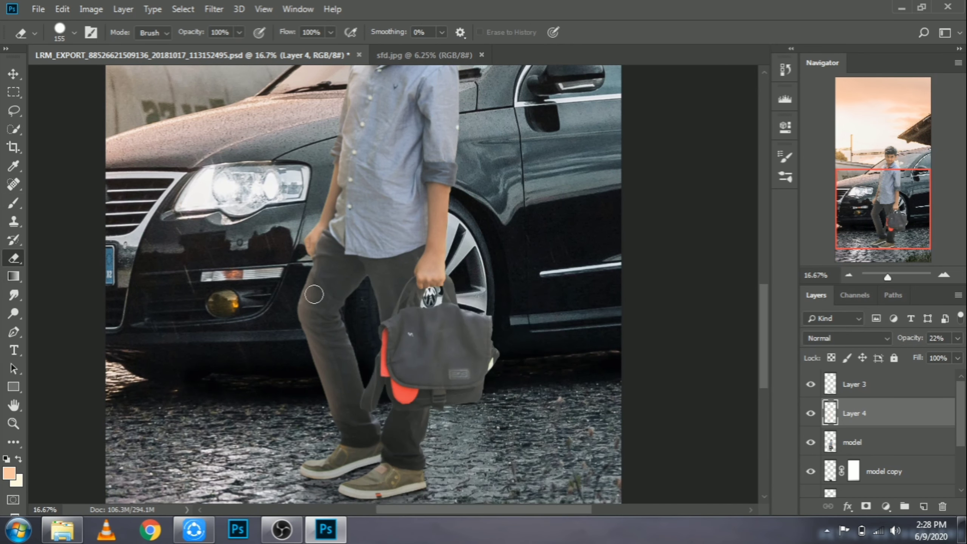
right_click(399, 306)
click(429, 408)
click(471, 430)
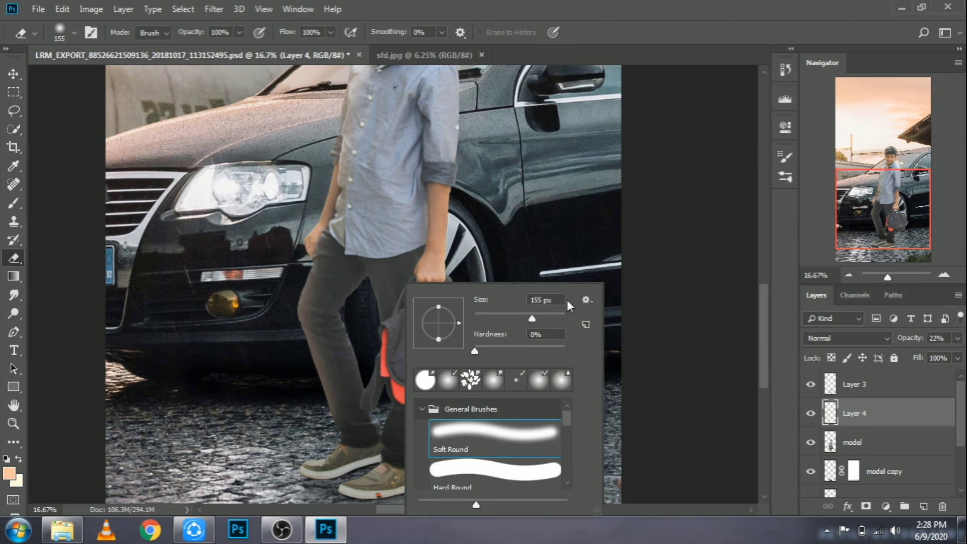
key(Return)
right_click(540, 286)
drag(685, 320, 693, 320)
key(Return)
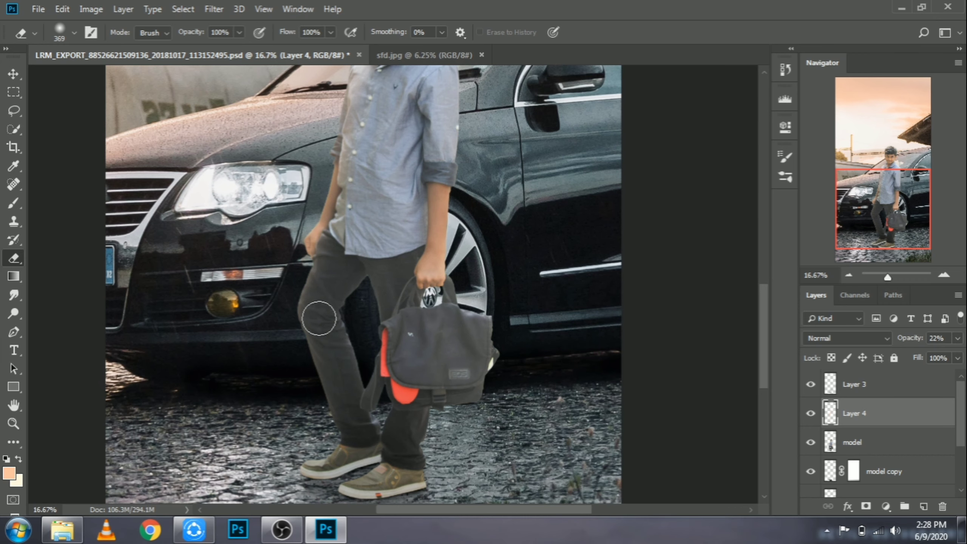
- Zoom out to show the whole image
scroll(367, 260, up, 2)
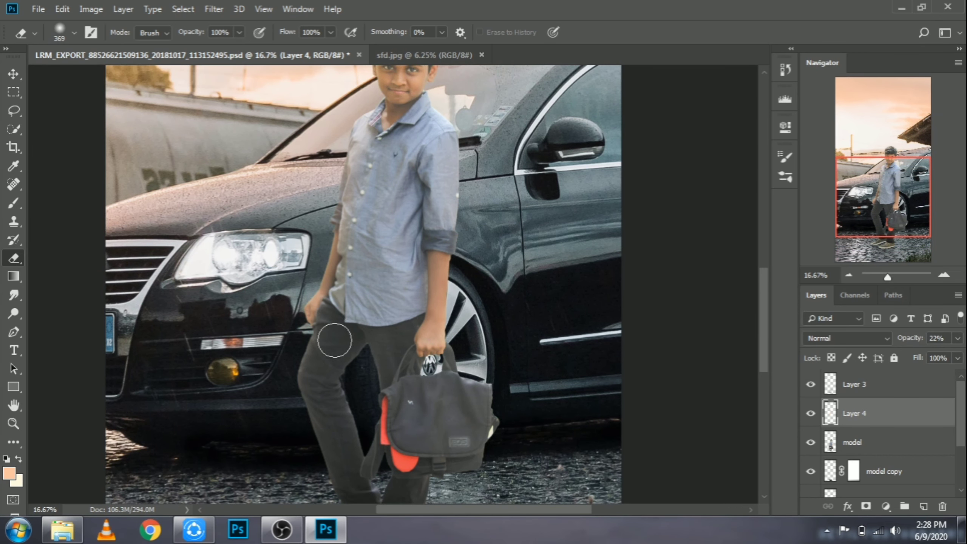
scroll(342, 334, up, 2)
scroll(406, 313, up, 2)
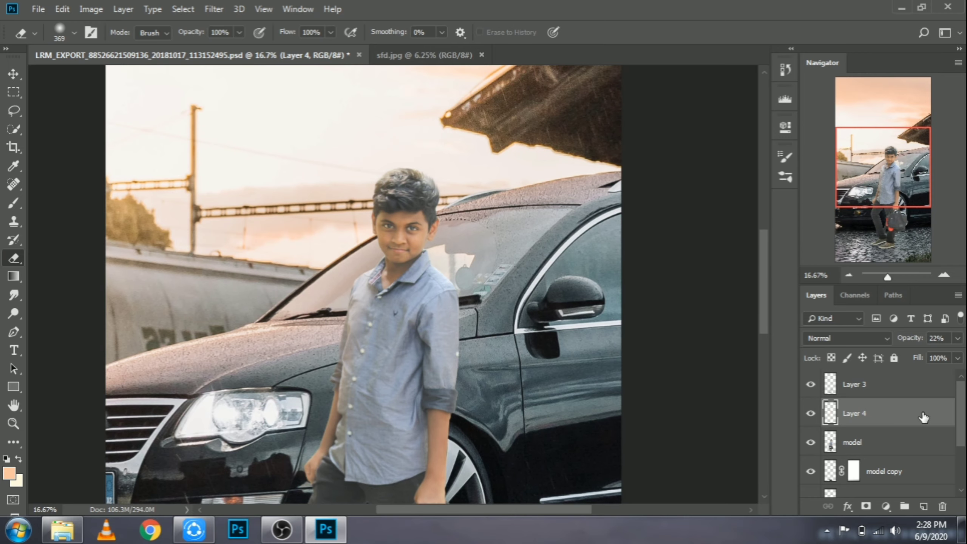
key(ctrl+minus)
key(ctrl+minus)
key(ctrl+minus)
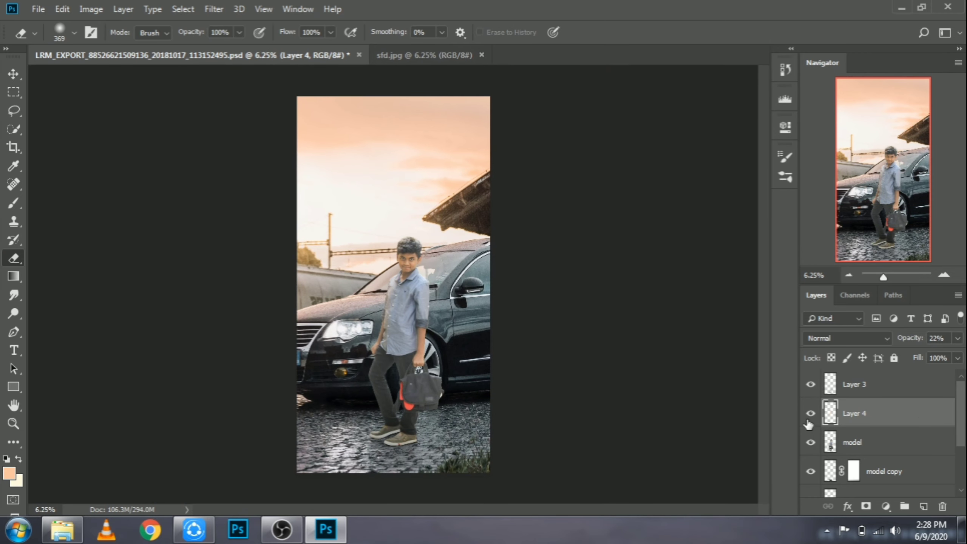
- Stamp all visible content into a new merged Layer 5 above Layer 3
click(810, 413)
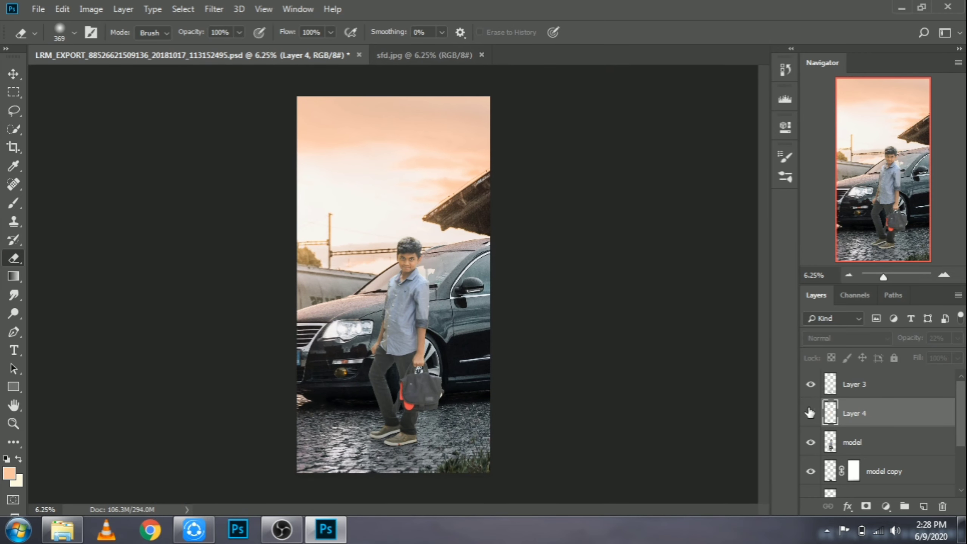
click(871, 385)
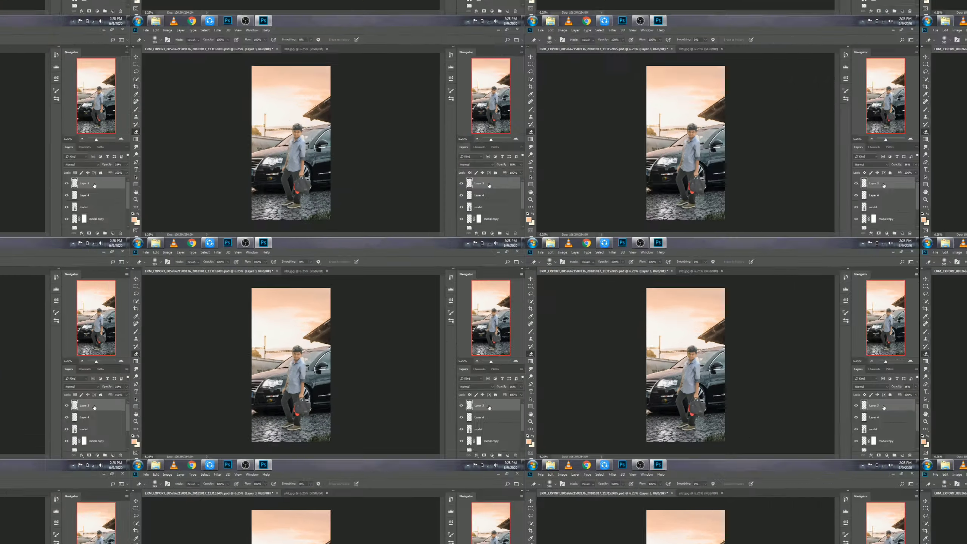
key(ctrl+shift+alt+n)
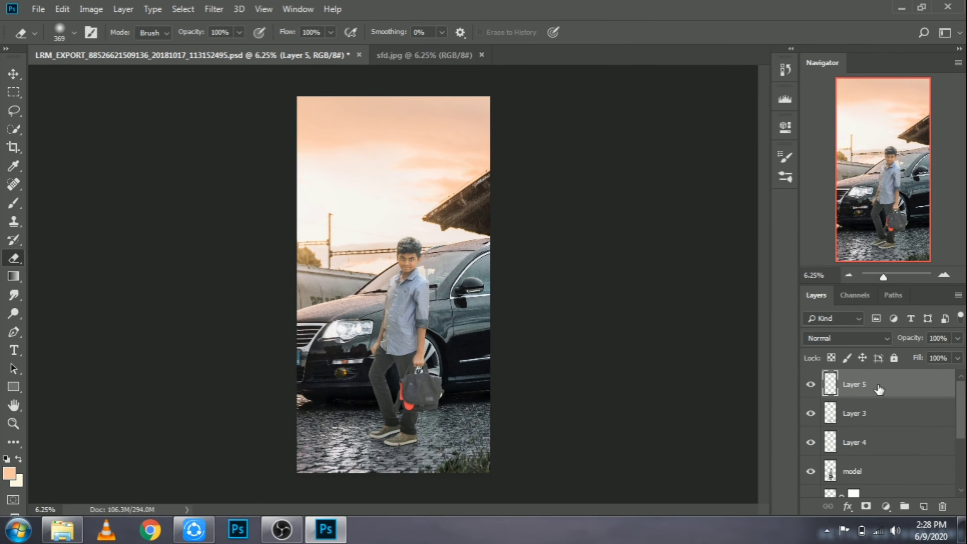
key(ctrl+shift+alt+e)
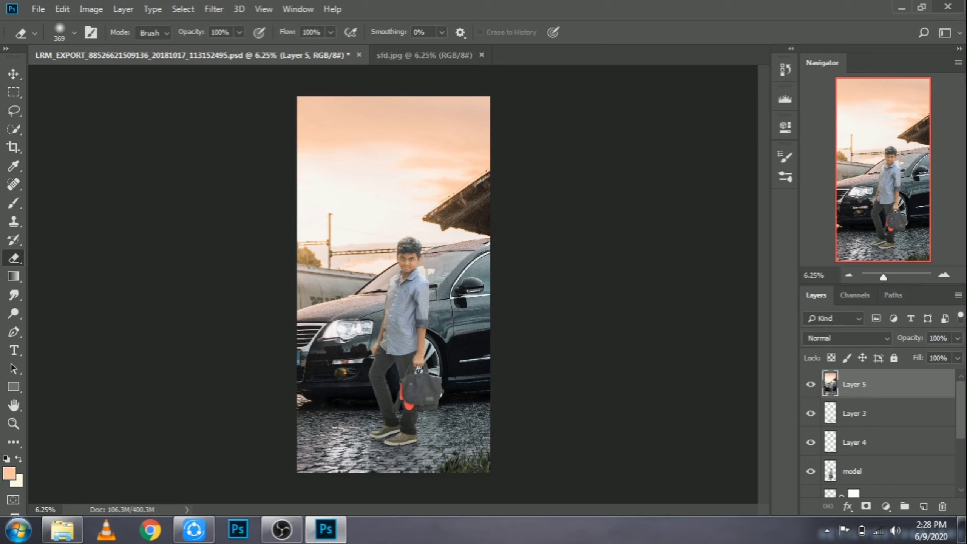
- Launch the Camera Raw Filter on merged Layer 5
click(214, 9)
click(265, 105)
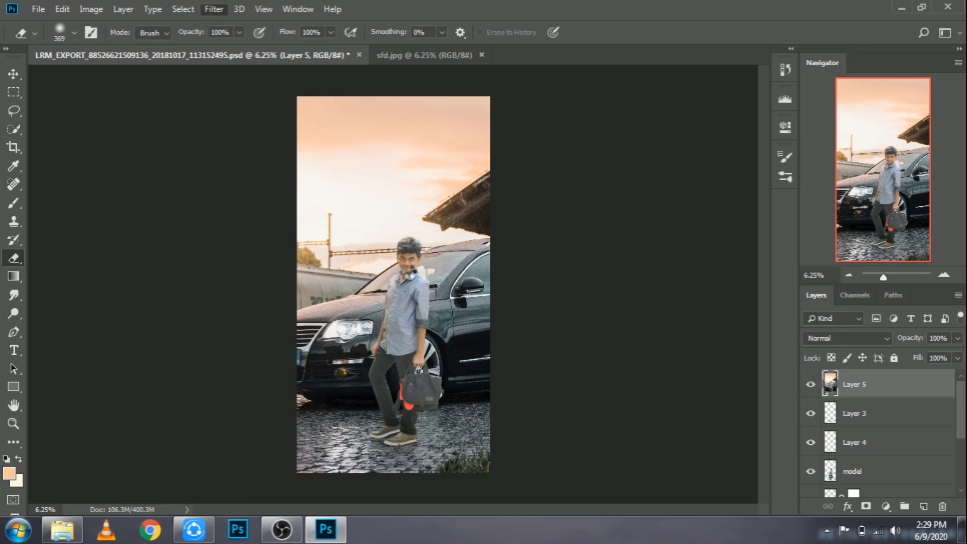
key(ctrl+shift+a)
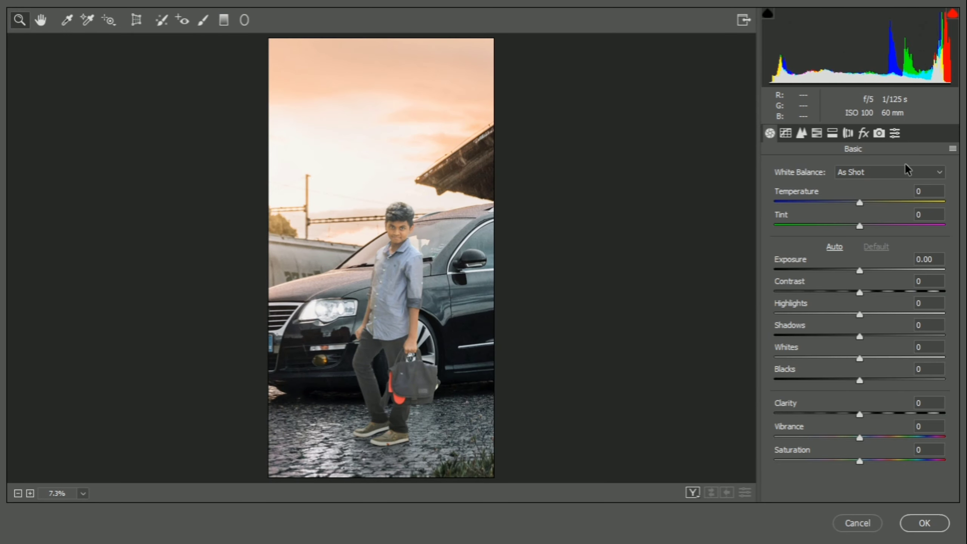
- In HSL, set Oranges saturation -8 and luminance +8, Greens -31, Yellows -24
click(816, 132)
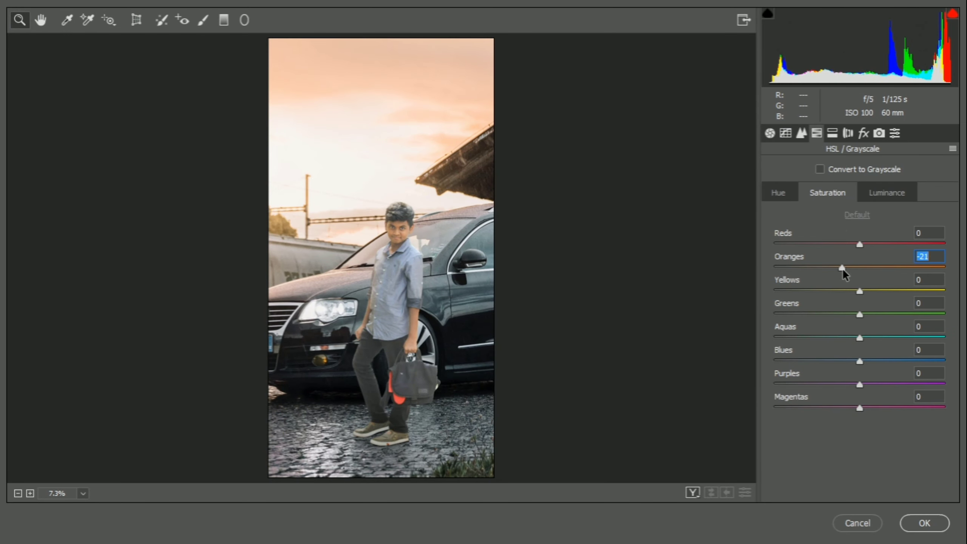
drag(842, 268, 852, 269)
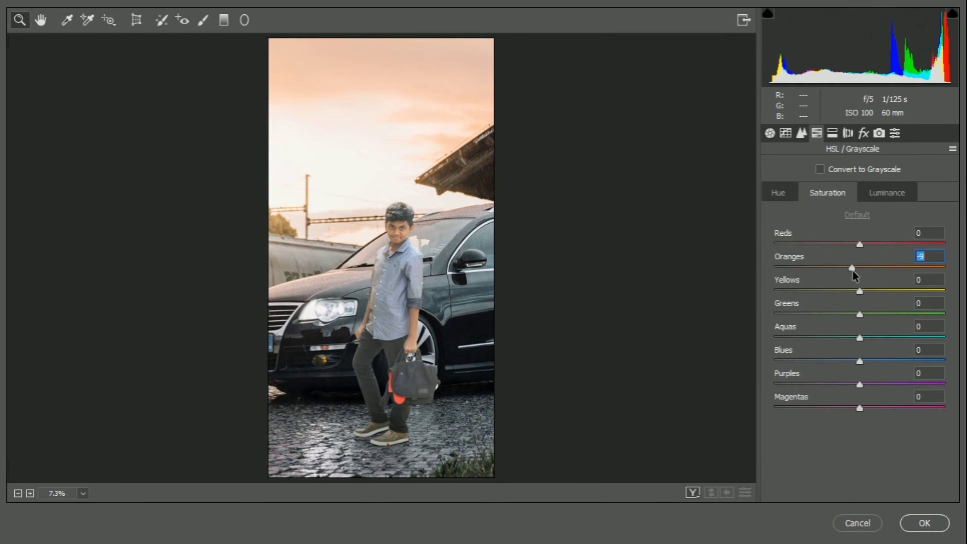
click(892, 197)
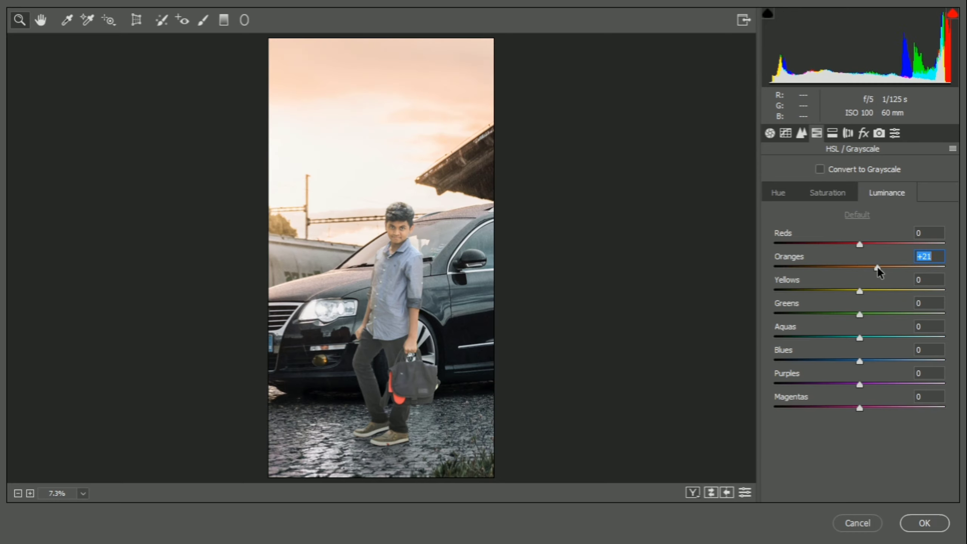
drag(876, 266, 866, 268)
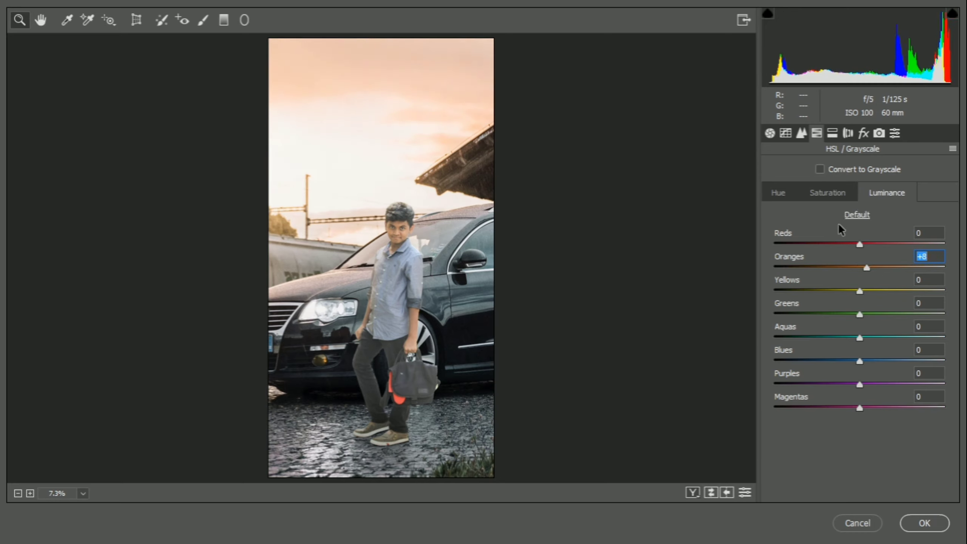
click(828, 193)
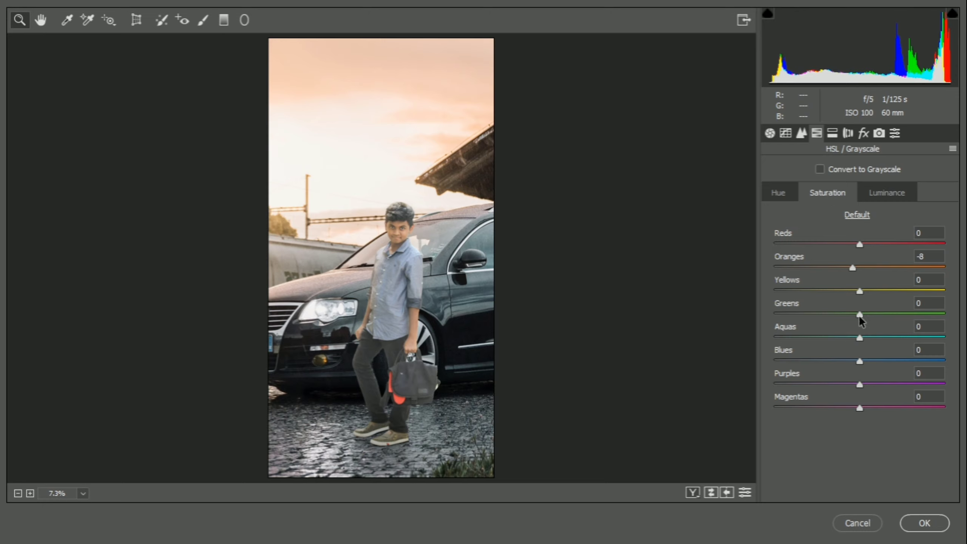
mouse_move(856, 313)
mouse_down()
mouse_move(776, 314)
mouse_move(832, 328)
mouse_up()
mouse_move(859, 290)
mouse_down()
mouse_move(829, 305)
mouse_move(838, 302)
mouse_up()
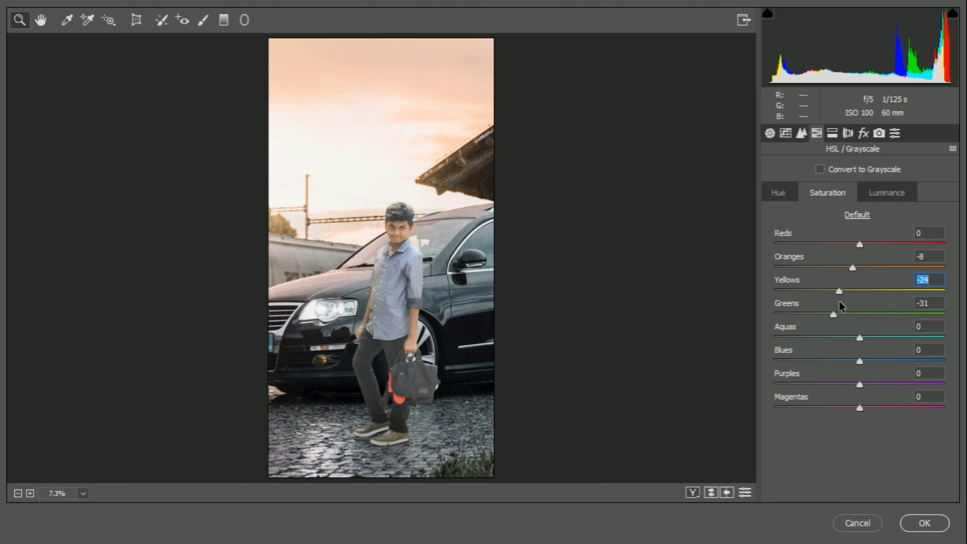
click(780, 195)
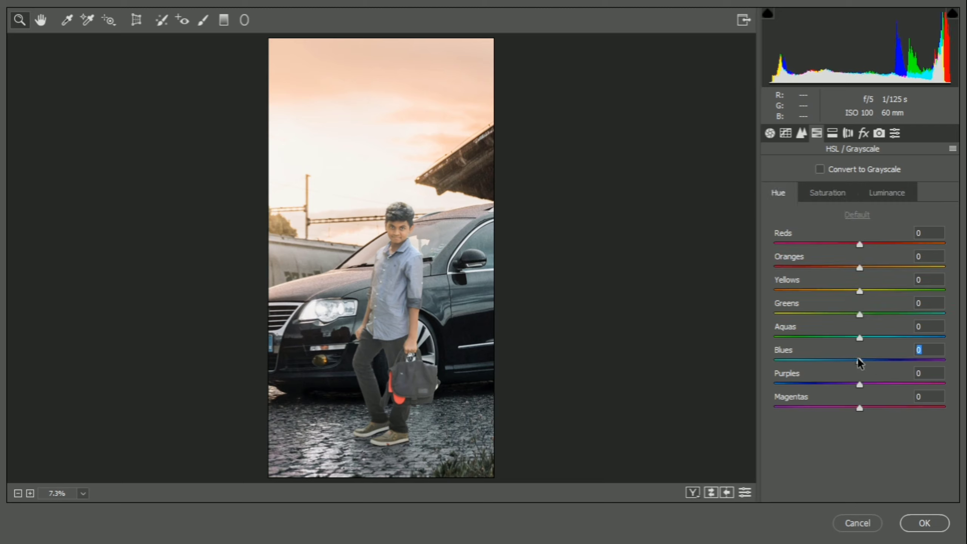
drag(858, 361, 840, 359)
- Shift the Calibration green primary hue to +8 and add some luminance noise reduction
click(878, 133)
click(860, 334)
drag(861, 336, 865, 332)
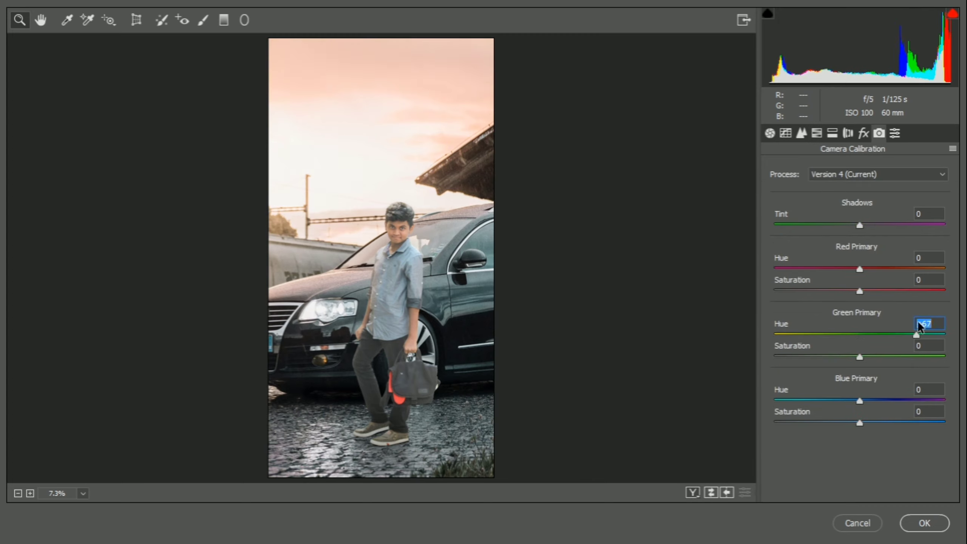
text(+8)
click(928, 345)
text(8)
key(Return)
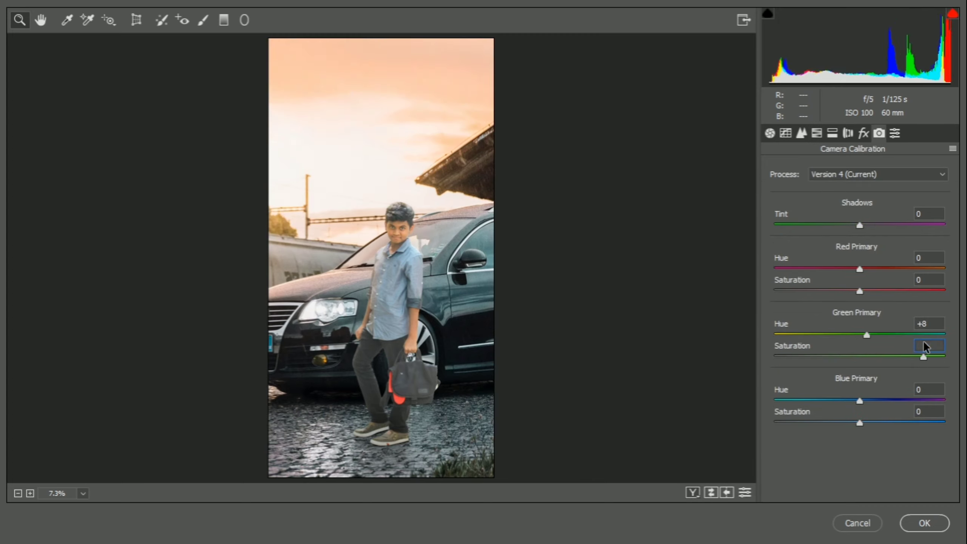
click(801, 133)
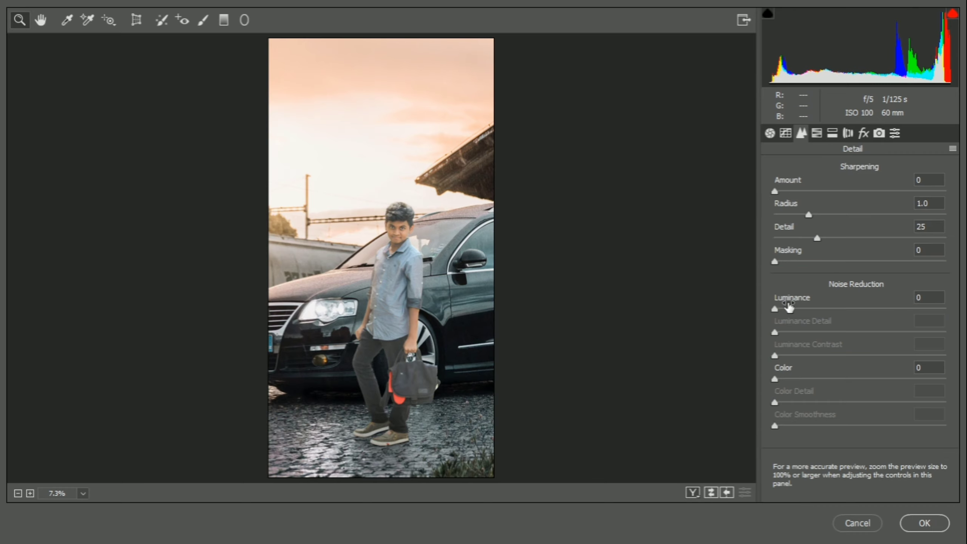
drag(774, 308, 804, 309)
- Set Contrast +19, Blacks -11, Clarity +14, Vibrance +11, Temperature +3, then compare before/after
click(769, 133)
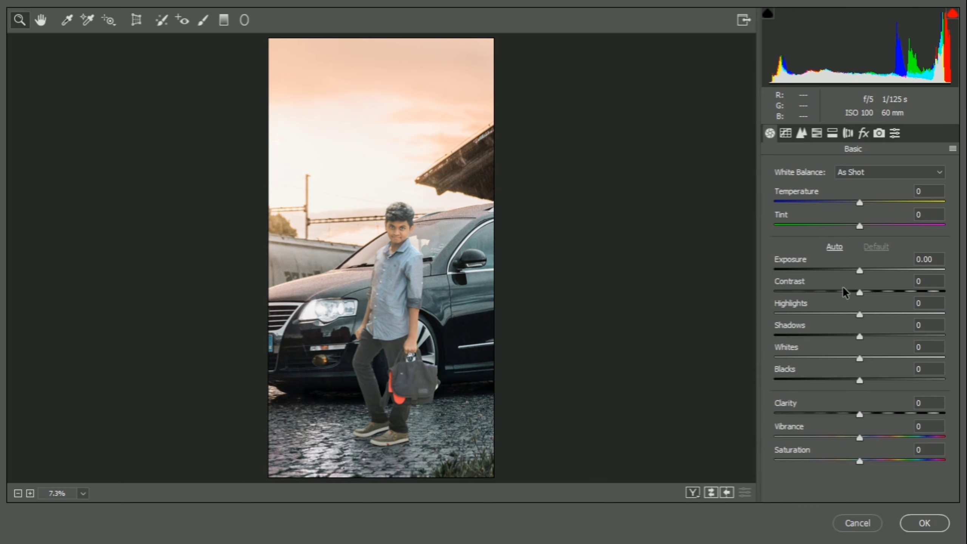
drag(859, 291, 874, 292)
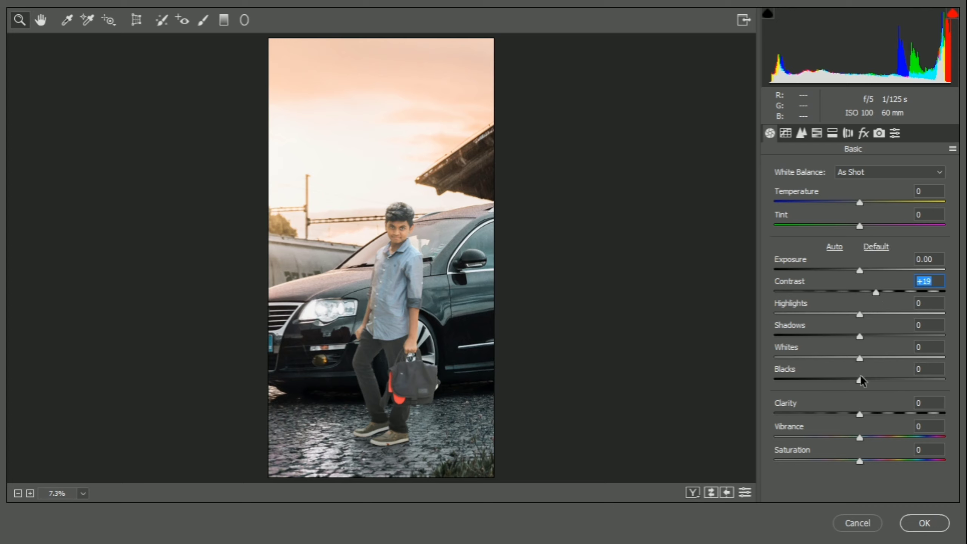
drag(858, 379, 850, 380)
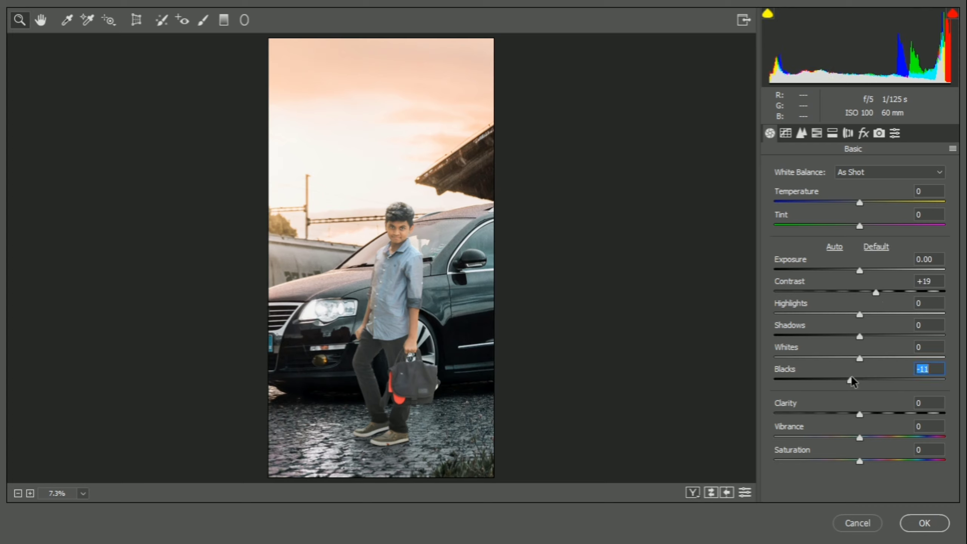
mouse_move(860, 414)
mouse_down()
mouse_move(871, 413)
mouse_move(869, 437)
mouse_up()
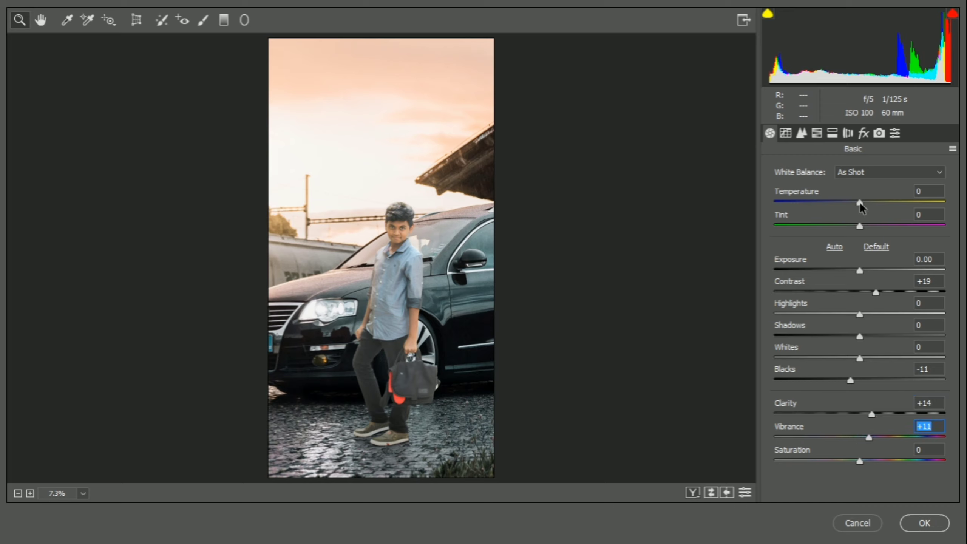
mouse_move(859, 201)
mouse_down()
mouse_move(851, 210)
mouse_move(861, 213)
mouse_up()
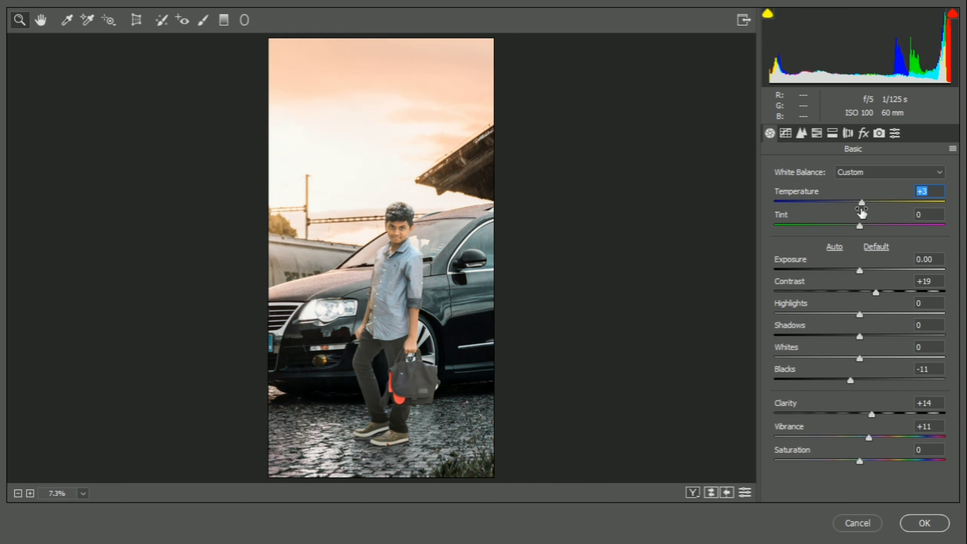
click(710, 492)
click(710, 492)
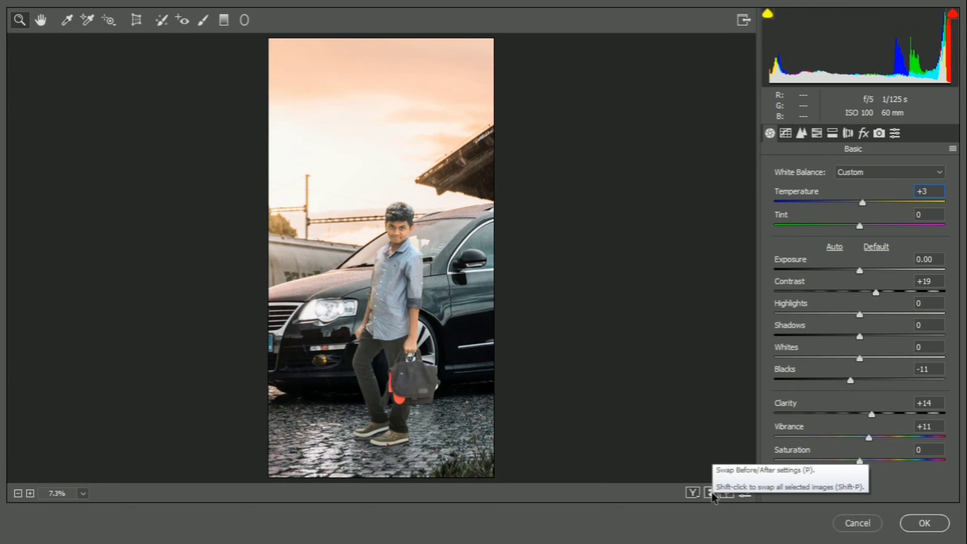
click(711, 493)
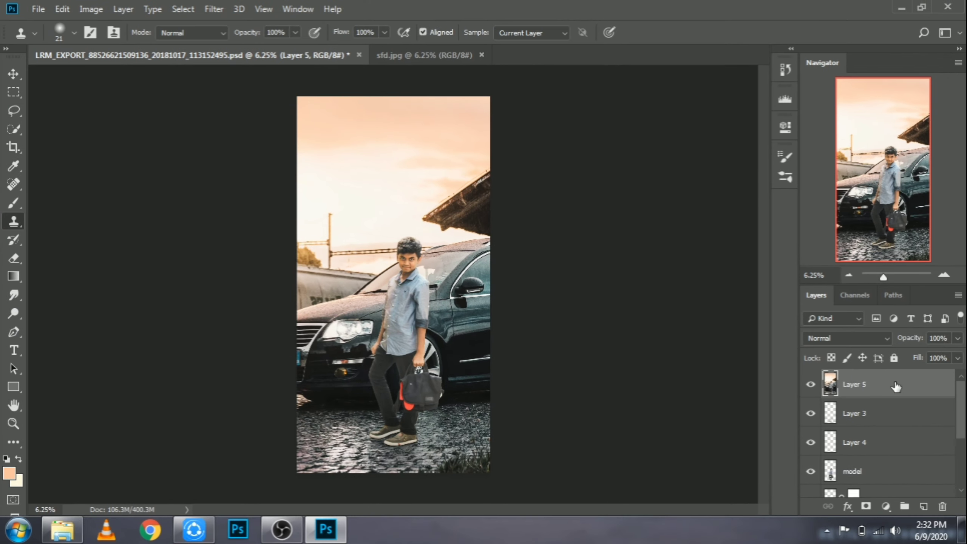
- Stamp the visible image onto a new layer and set Camera Raw Shadows +19, Exposure +0.10
key(ctrl+shift+alt+n)
key(ctrl+shift+alt+e)
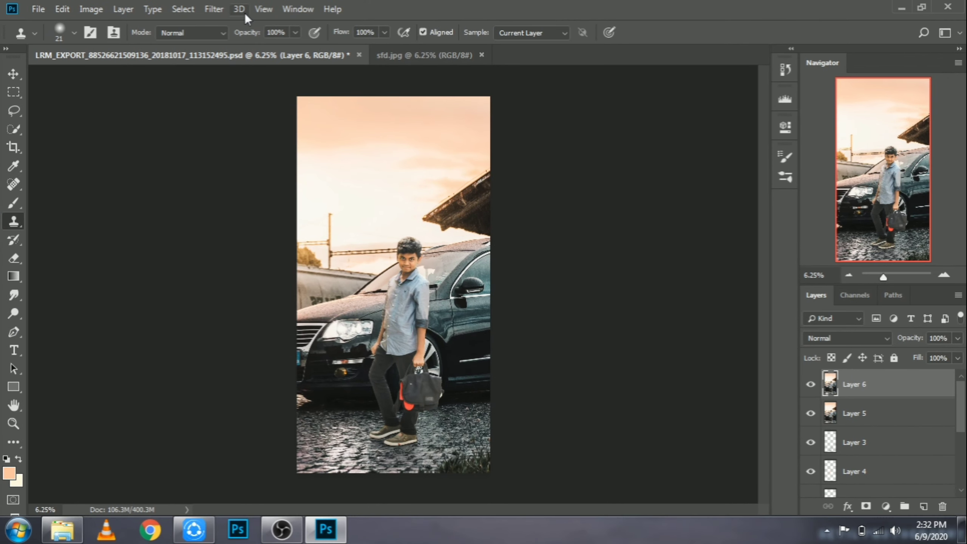
click(213, 9)
click(265, 94)
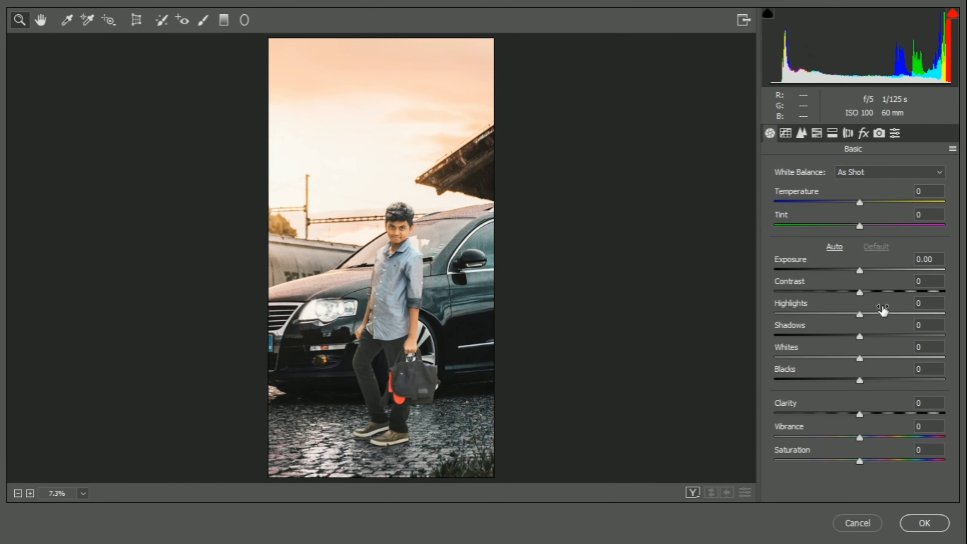
drag(864, 335, 882, 334)
drag(859, 270, 861, 276)
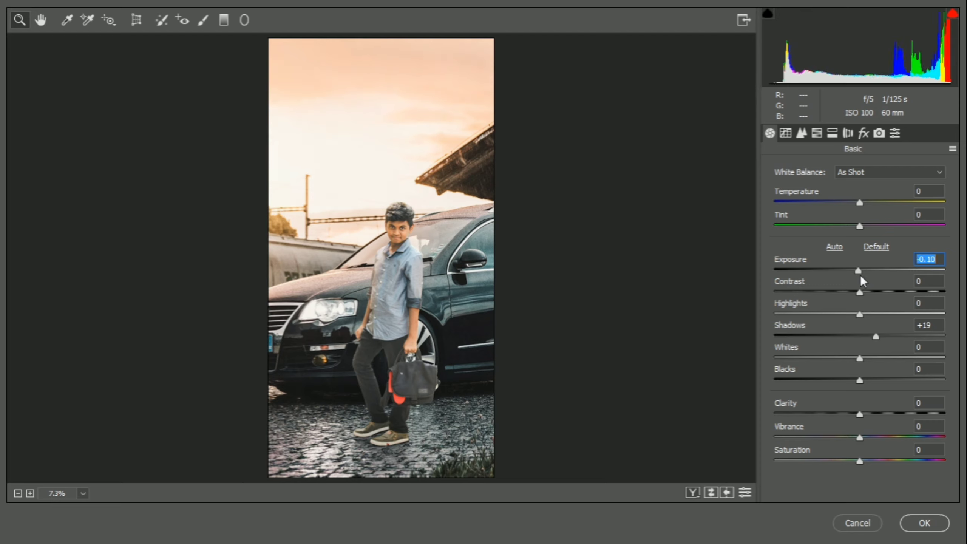
drag(858, 269, 861, 275)
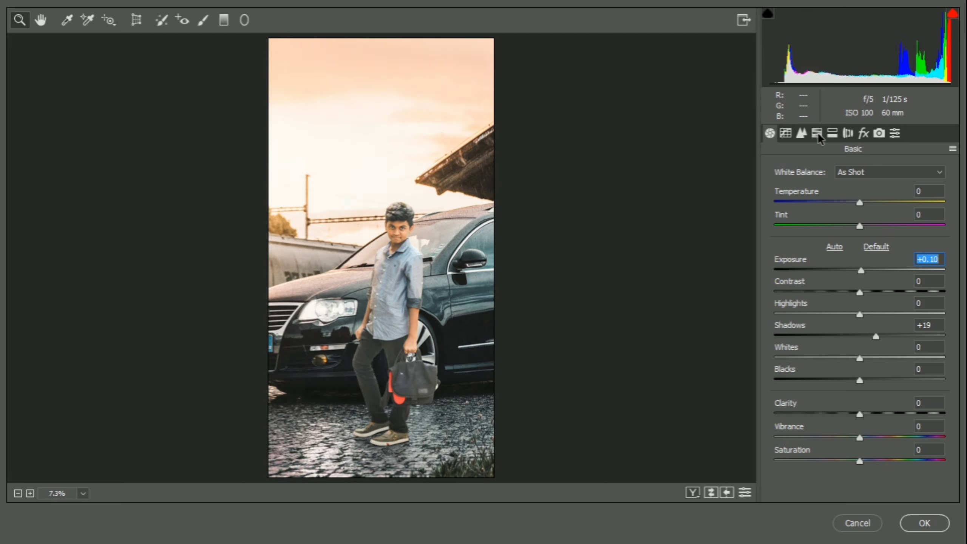
- Set the Blue Primary hue to +5, reduce orange saturation and raise orange luminance to +3
click(878, 133)
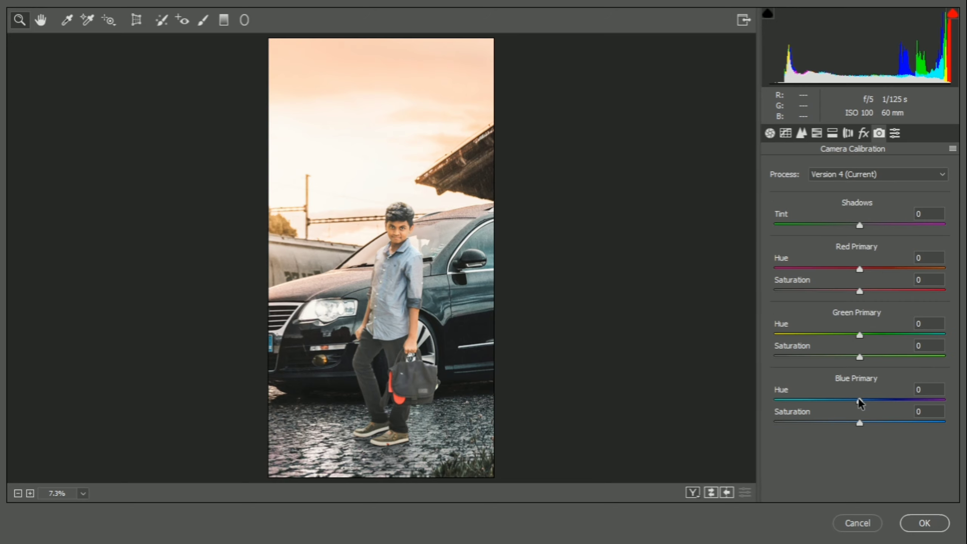
mouse_move(859, 400)
mouse_down()
mouse_move(745, 403)
mouse_move(877, 407)
mouse_up()
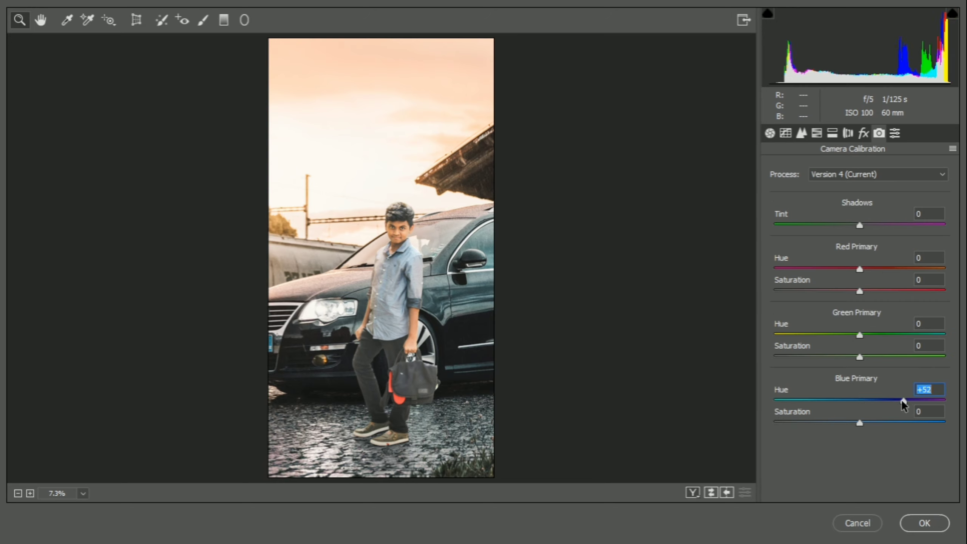
drag(878, 408, 863, 408)
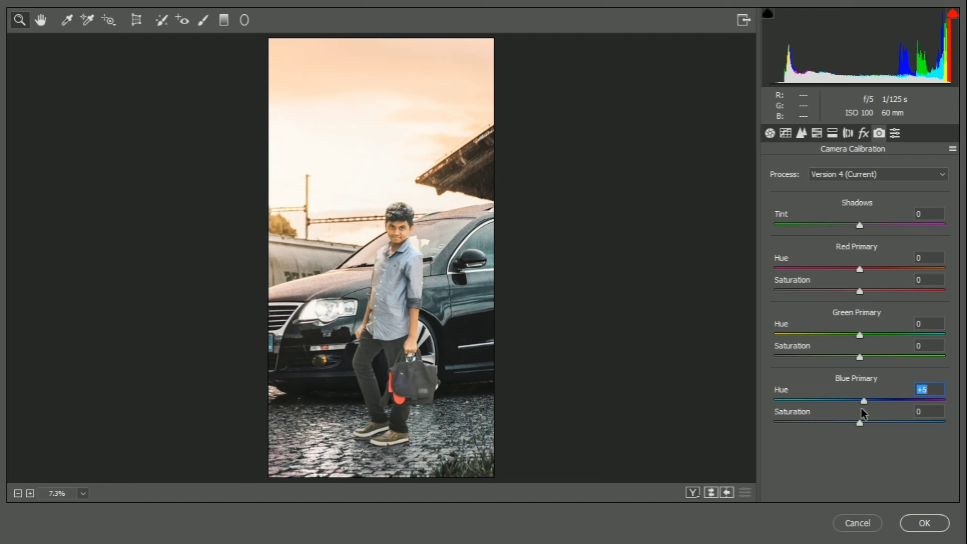
click(816, 133)
click(825, 194)
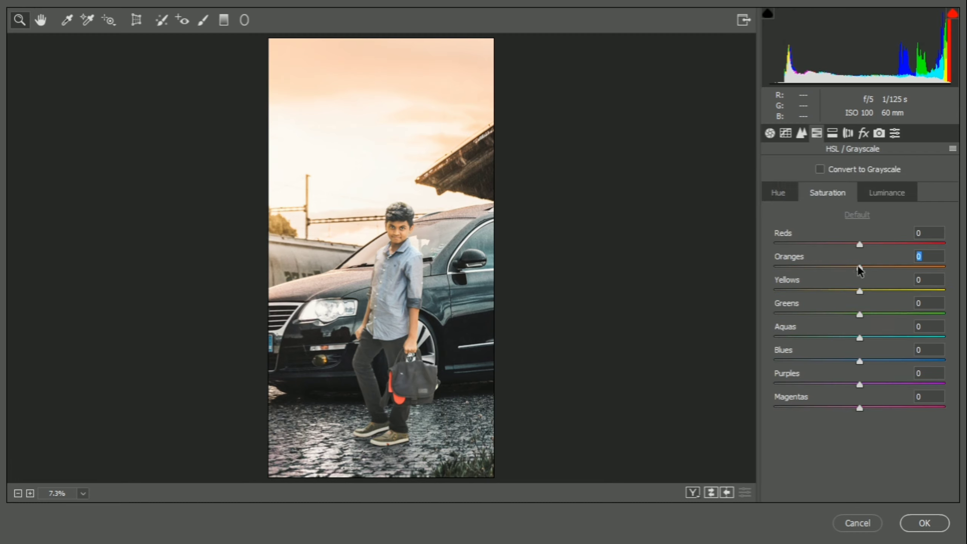
drag(853, 266, 862, 273)
click(886, 192)
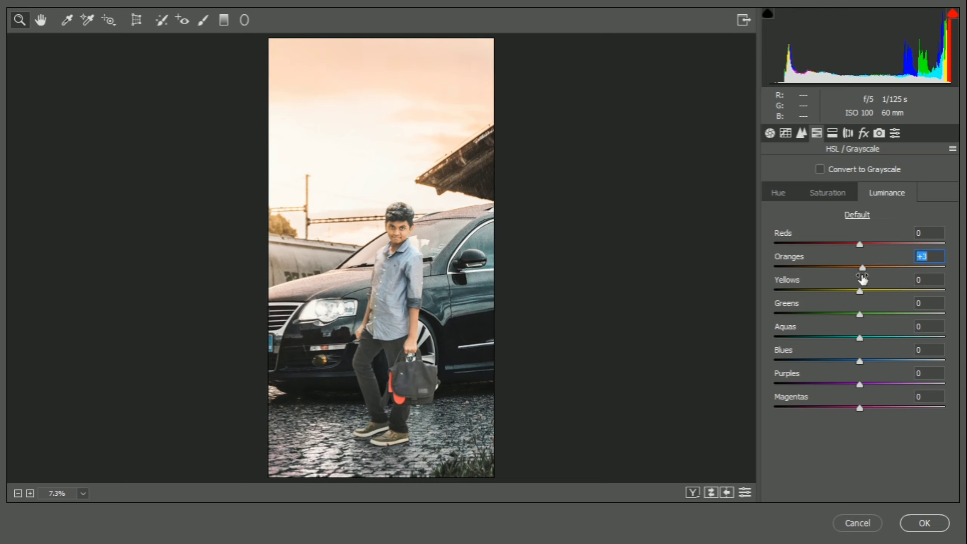
- Tint the highlights a warm orange hue of about 51 and raise Clarity to about +15
click(769, 133)
click(832, 133)
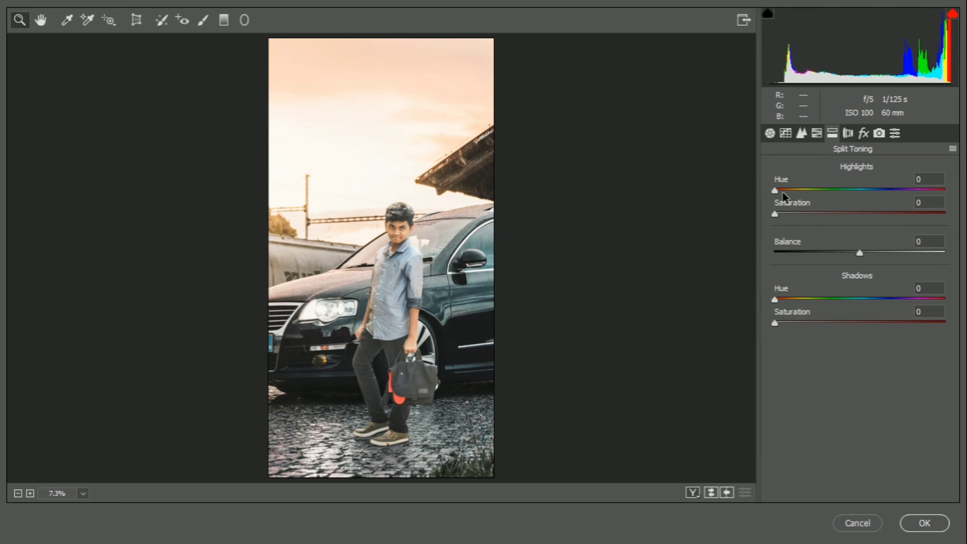
mouse_move(782, 193)
mouse_down()
mouse_move(800, 195)
mouse_move(792, 215)
mouse_up()
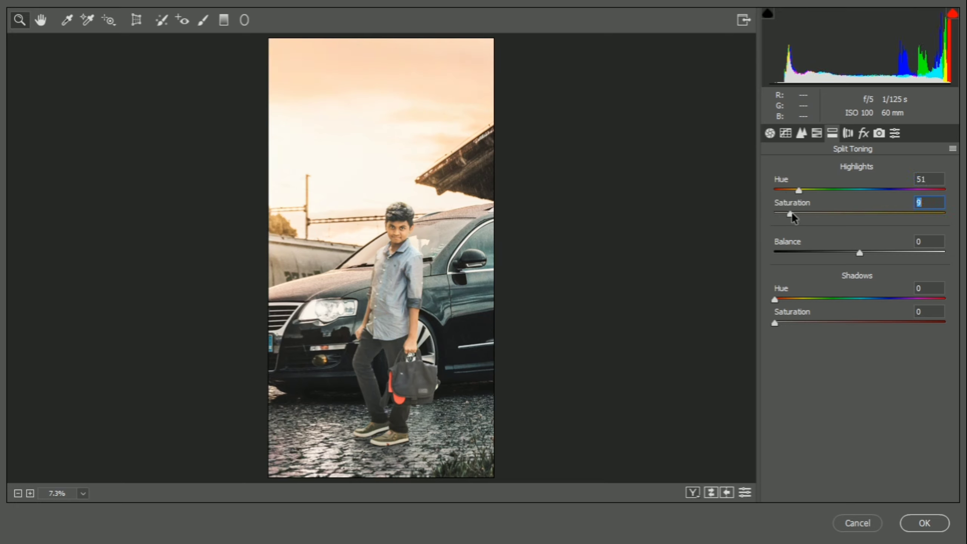
click(769, 133)
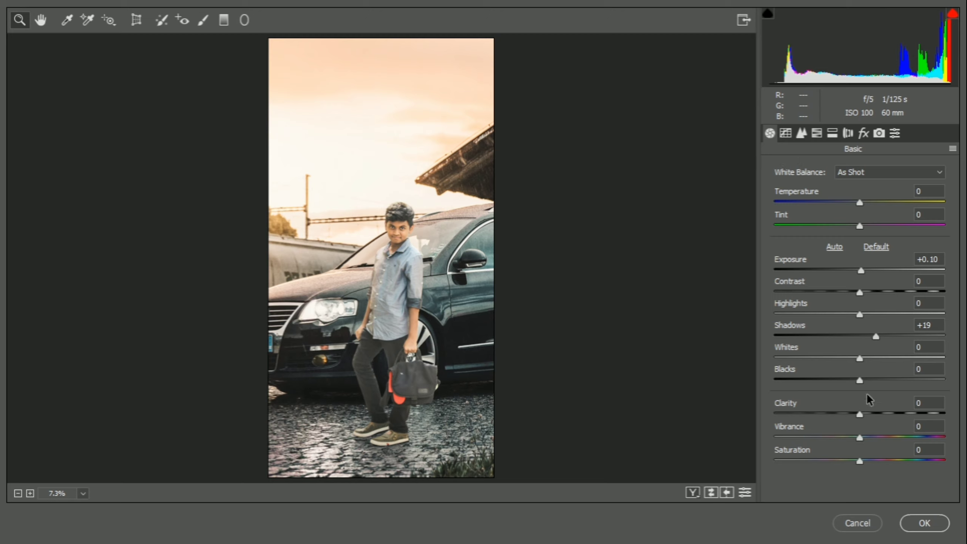
drag(859, 415, 869, 415)
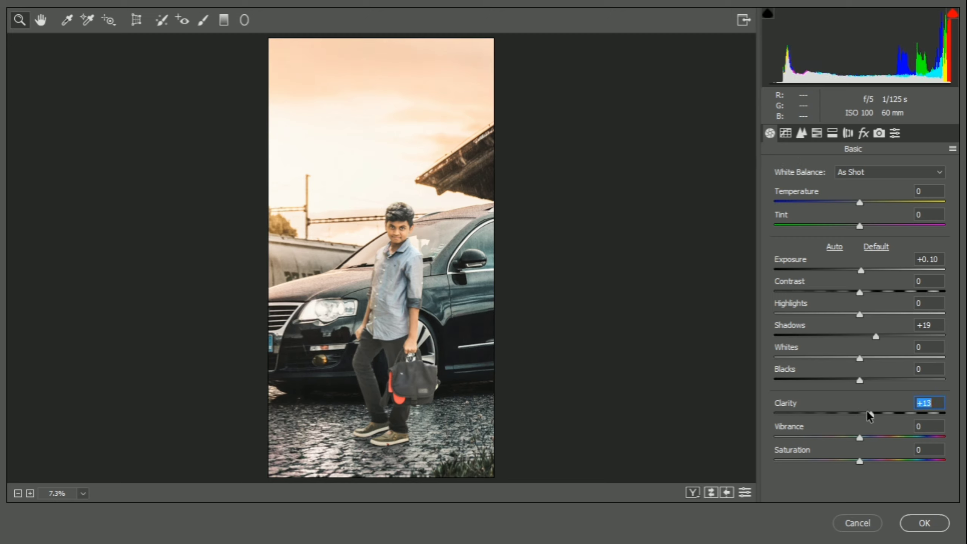
mouse_move(866, 415)
mouse_down()
mouse_move(876, 415)
mouse_move(875, 438)
mouse_up()
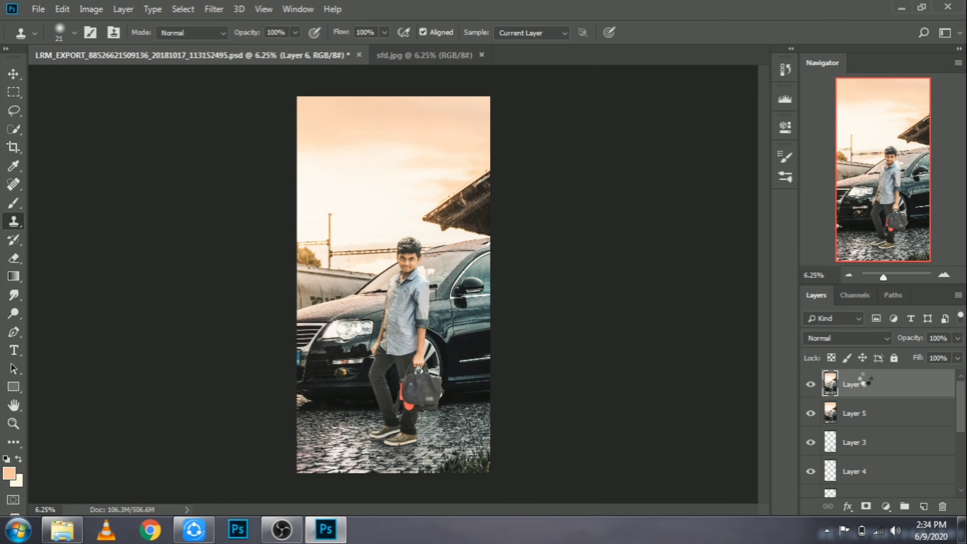
- Add Layer 7 on top and zoom to 66.67% on the boy's face
key(ctrl+shift+alt+n)
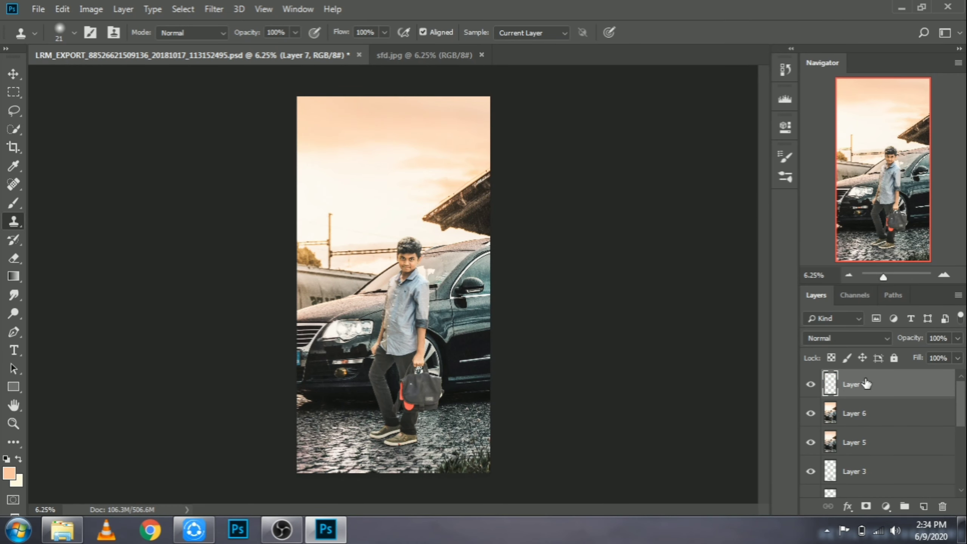
key(ctrl+plus)
key(ctrl+plus)
key(ctrl+plus)
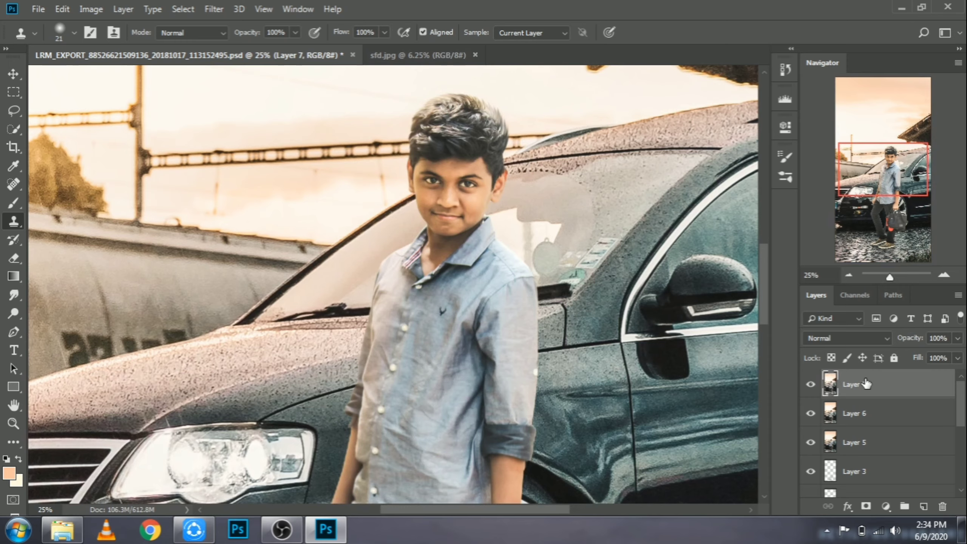
key(ctrl+plus)
key(ctrl+plus)
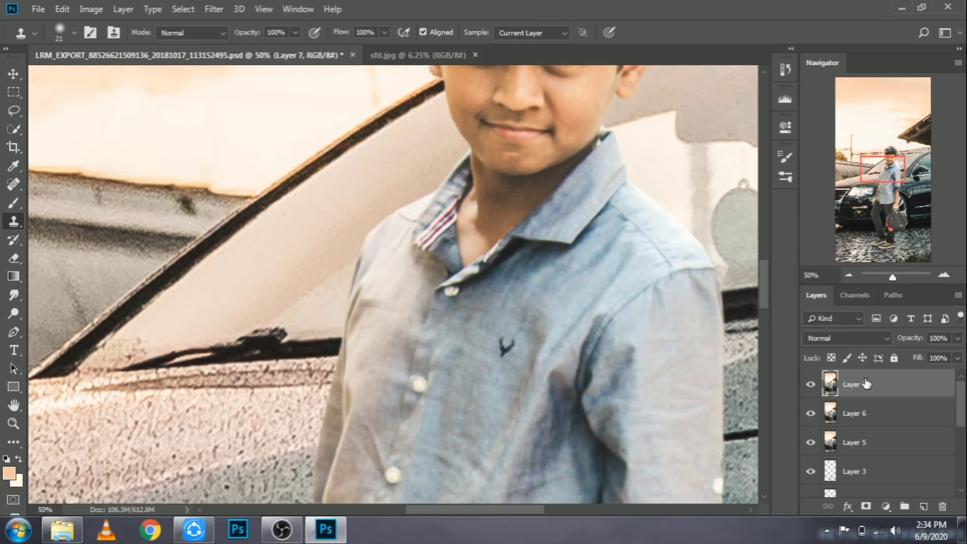
key(ctrl+plus)
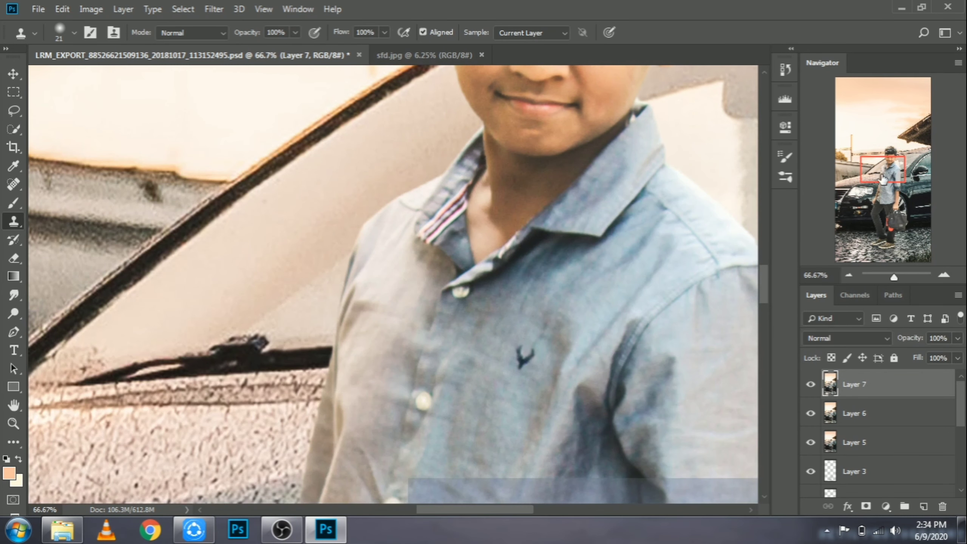
drag(882, 170, 885, 156)
key(ctrl+plus)
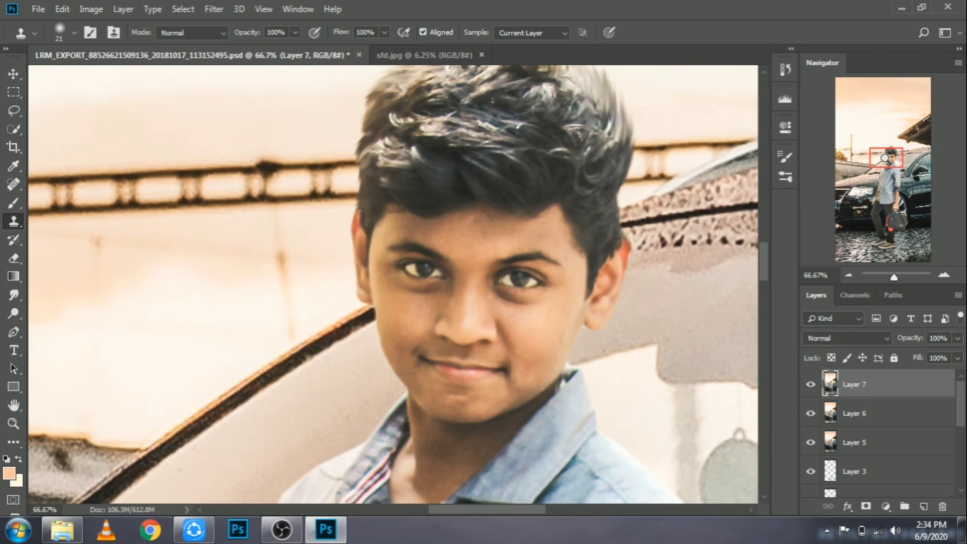
- Switch to the Mixer Brush at 73 px
click(13, 202)
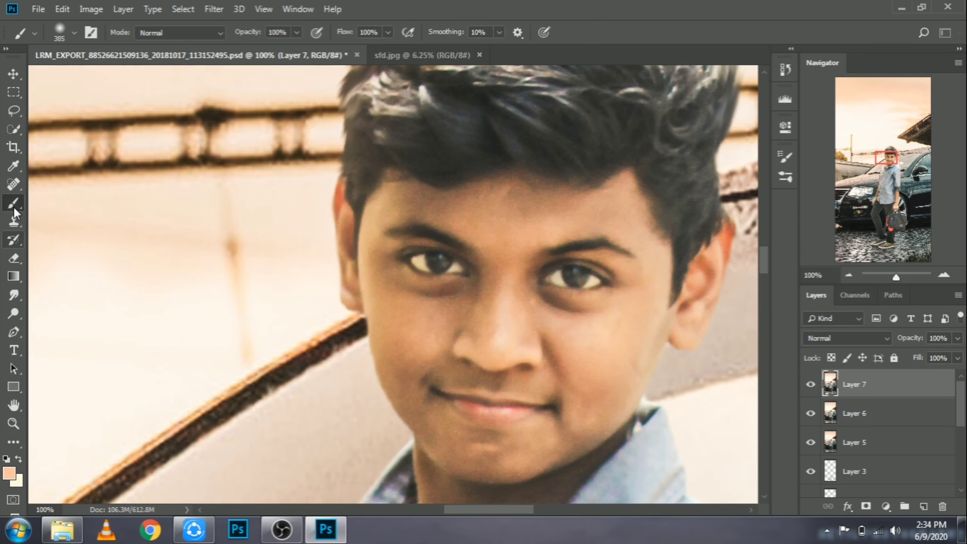
right_click(13, 202)
click(76, 248)
right_click(632, 229)
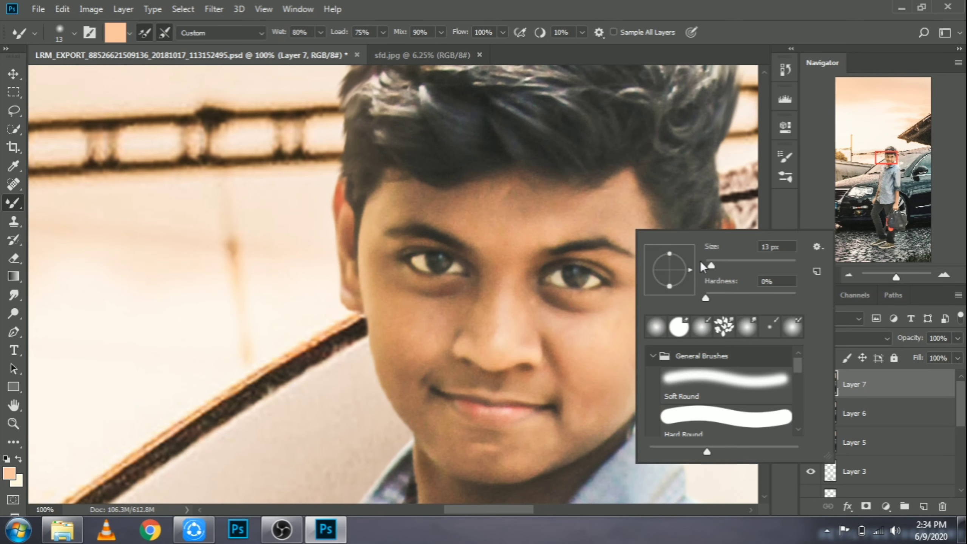
drag(724, 264, 737, 264)
key(Return)
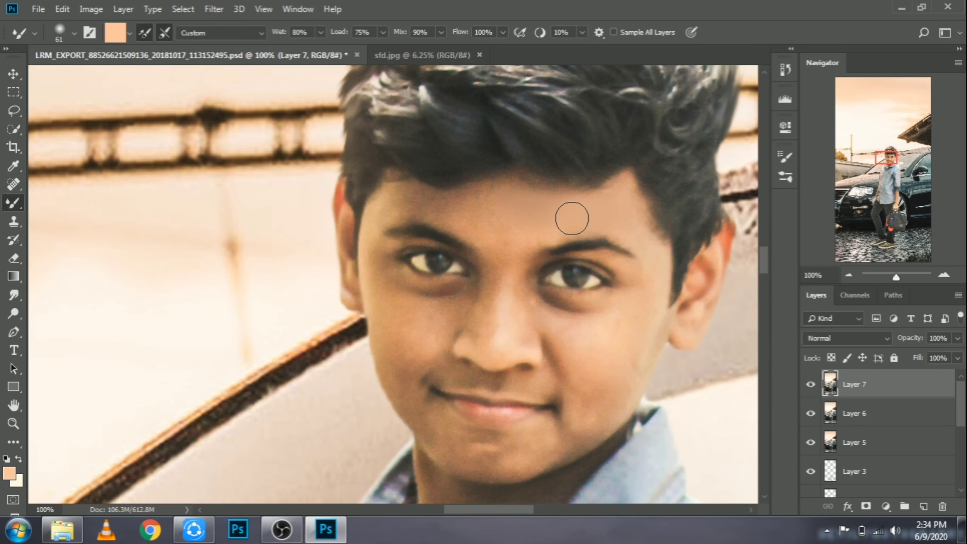
- Set the Mixer Brush wetness to 14% and smooth the skin across the forehead
drag(595, 216, 616, 221)
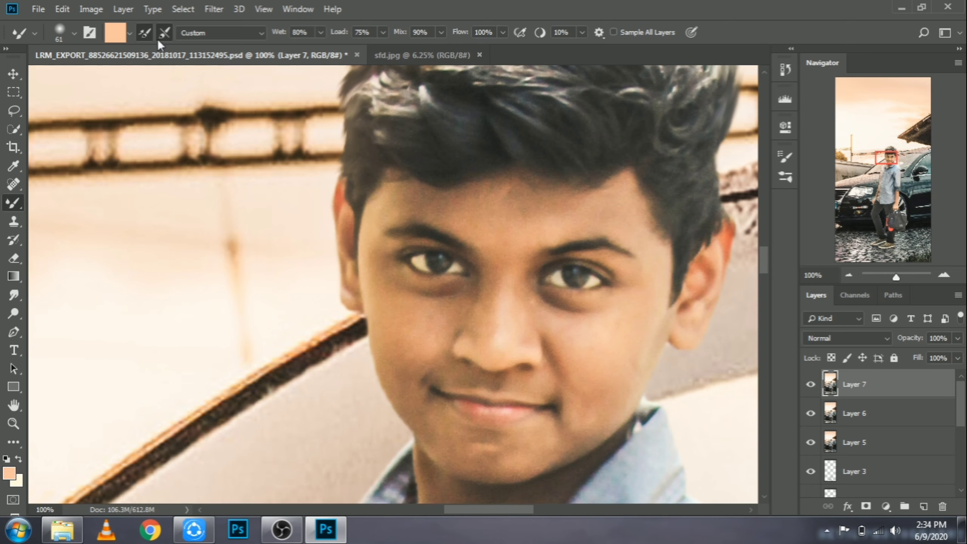
text(14)
key(Return)
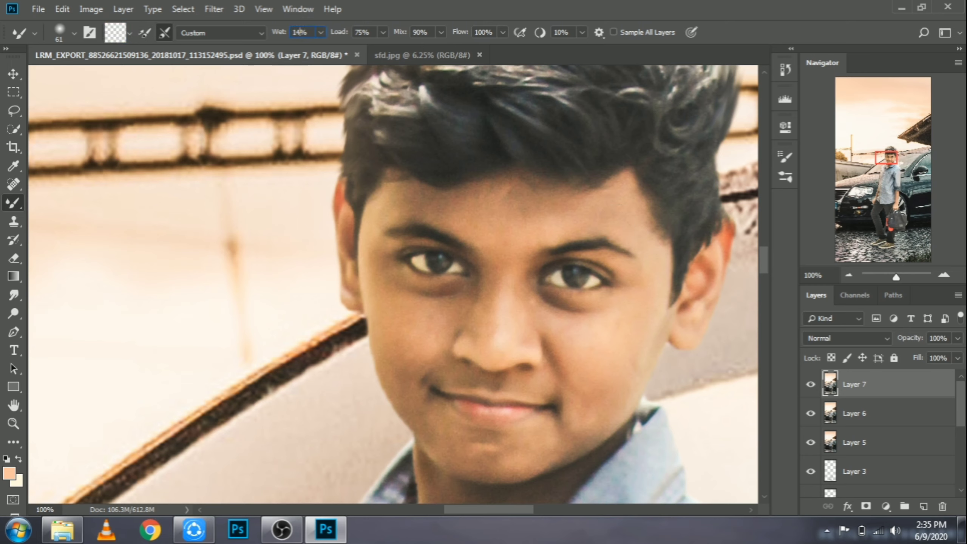
right_click(14, 203)
click(72, 203)
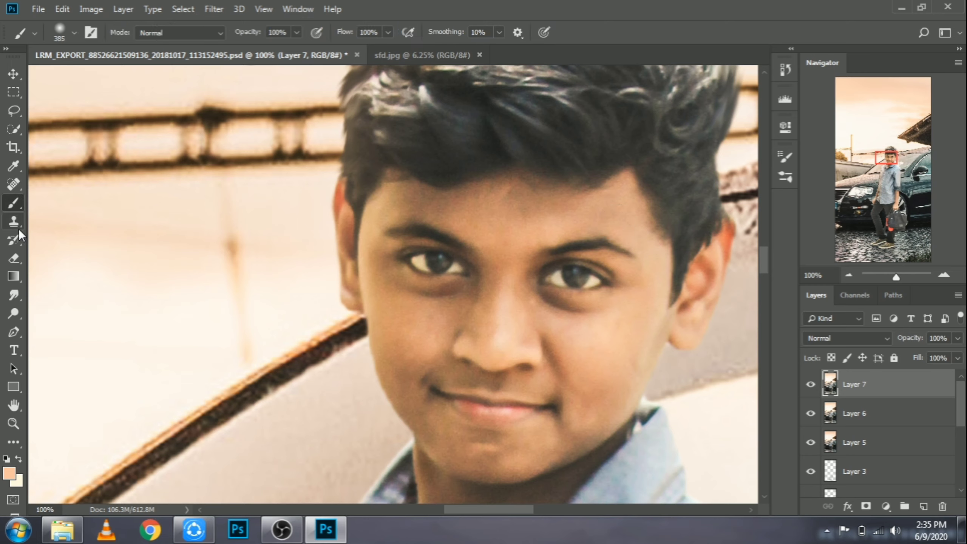
click(13, 220)
right_click(13, 203)
click(82, 243)
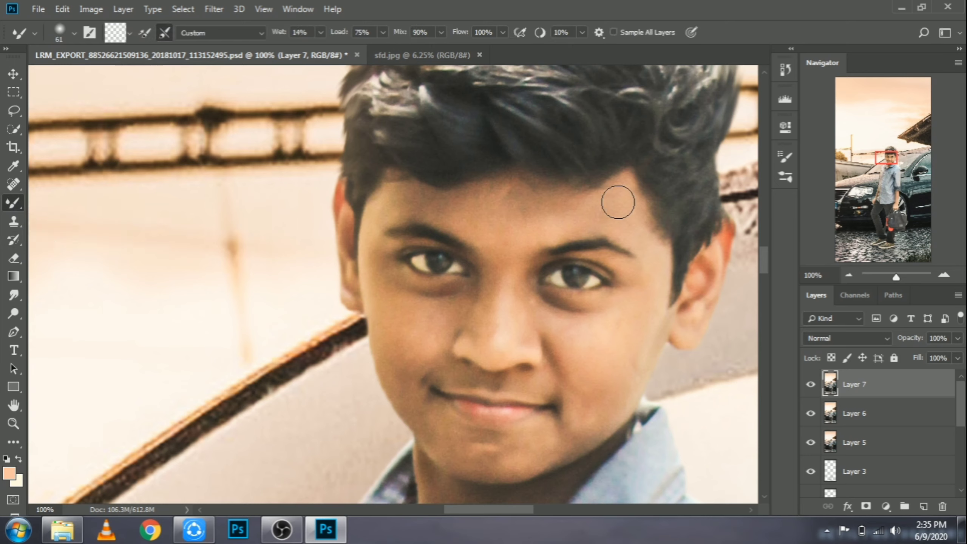
mouse_move(602, 214)
mouse_down()
mouse_move(548, 220)
mouse_move(492, 201)
mouse_move(509, 223)
mouse_move(488, 209)
mouse_move(496, 200)
mouse_move(459, 209)
mouse_move(384, 198)
mouse_move(488, 239)
mouse_up()
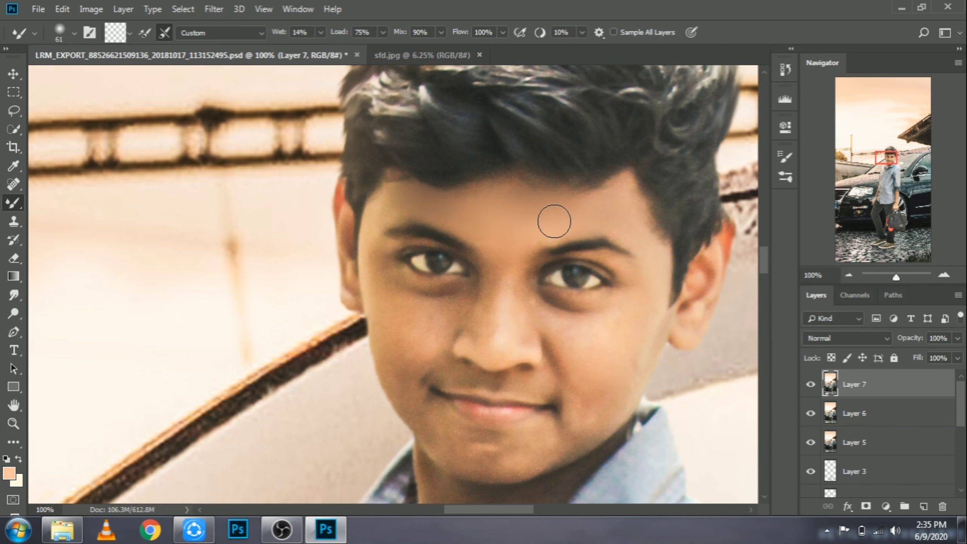
- At 45 px brush size, blend the skin from the brow down beside the eye
scroll(552, 220, down, 2)
right_click(536, 195)
text(45)
key(Return)
mouse_move(380, 178)
mouse_down()
mouse_move(400, 237)
mouse_move(442, 274)
mouse_move(504, 404)
mouse_move(553, 388)
mouse_up()
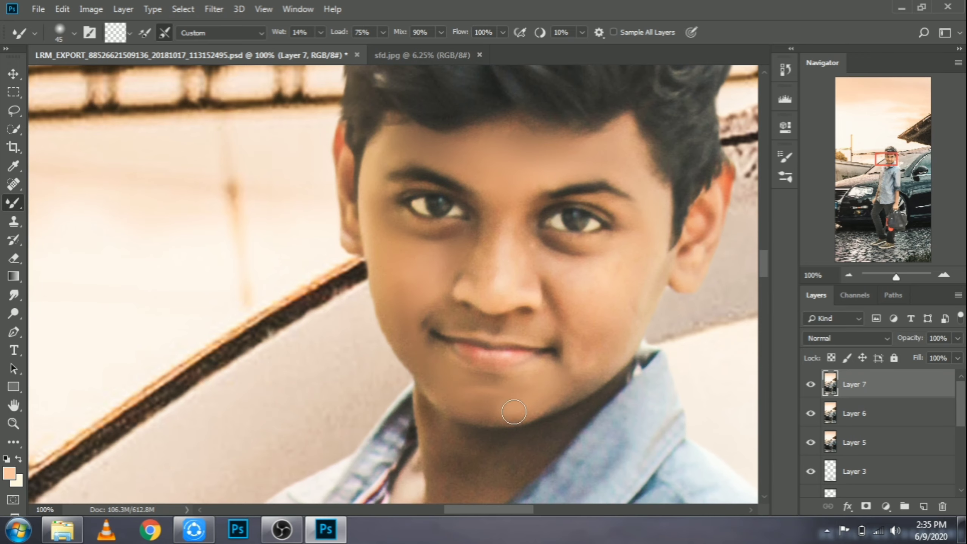
scroll(513, 412, up, 3)
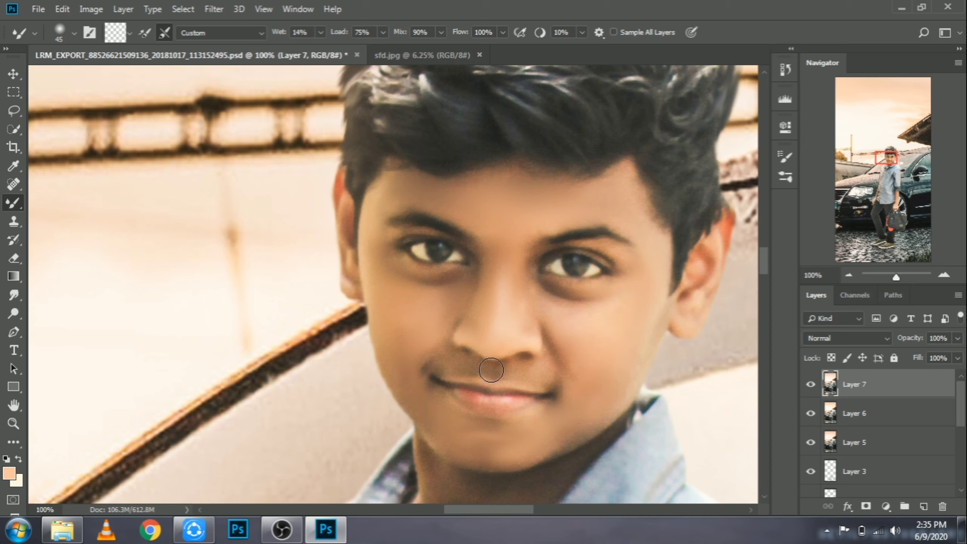
scroll(585, 329, down, 2)
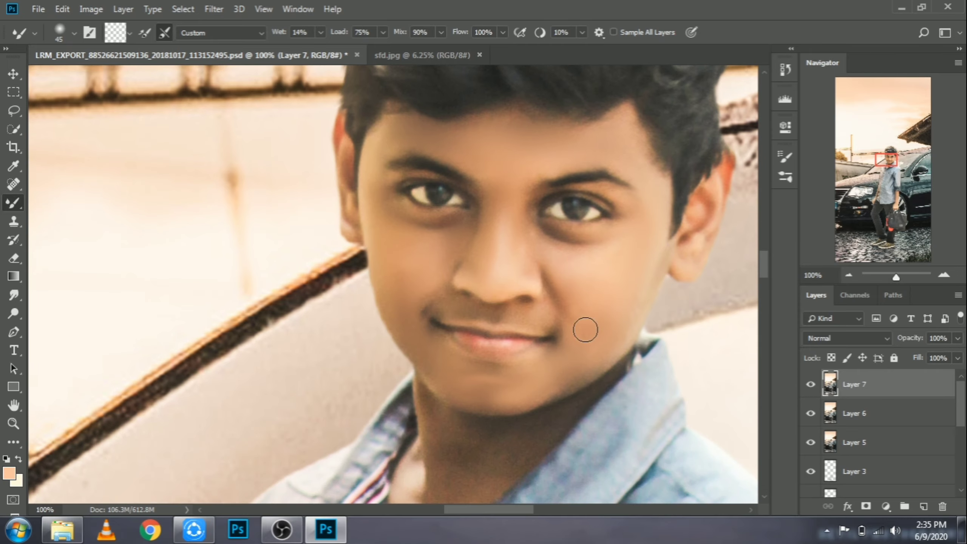
scroll(443, 216, down, 2)
scroll(601, 194, down, 4)
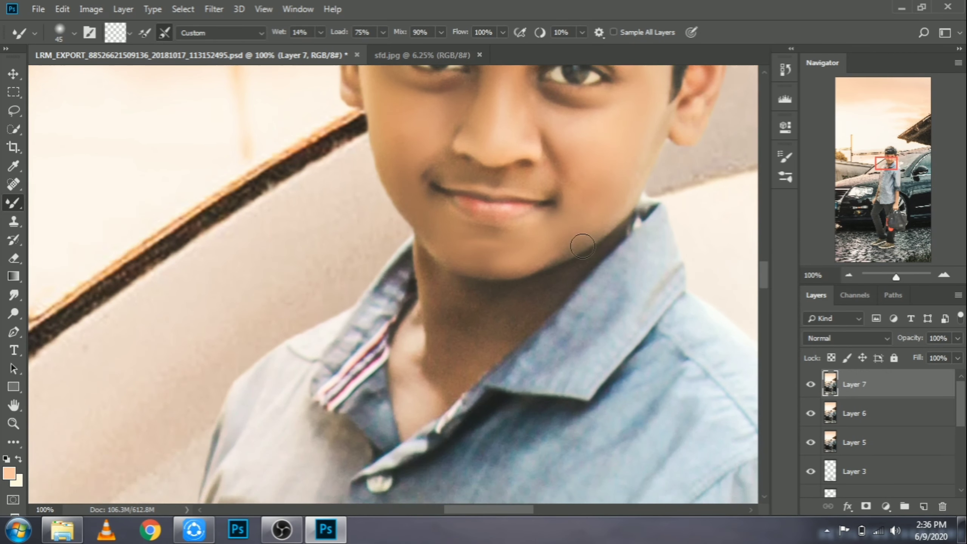
scroll(582, 245, down, 1)
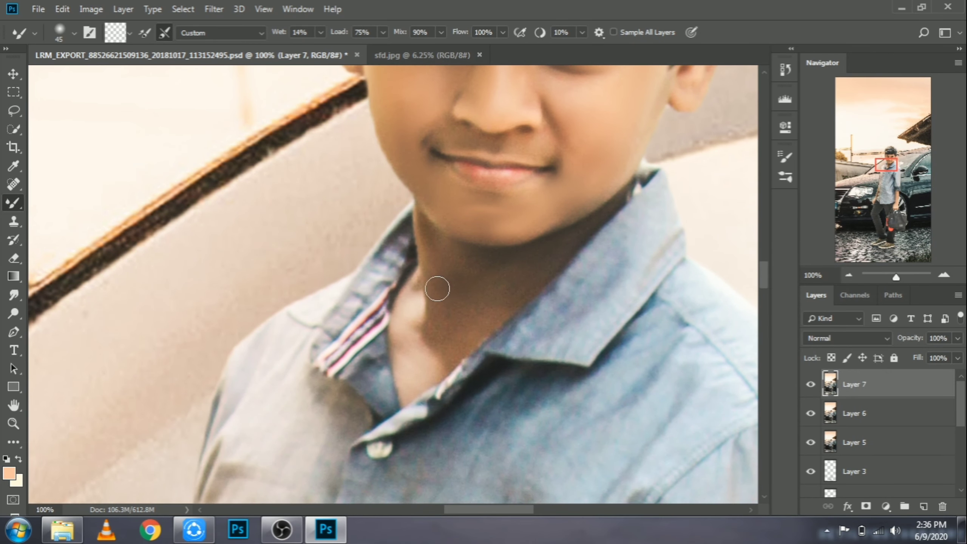
- Inspect the blended skin on the boy's arm and forearm
drag(887, 166, 900, 194)
right_click(377, 220)
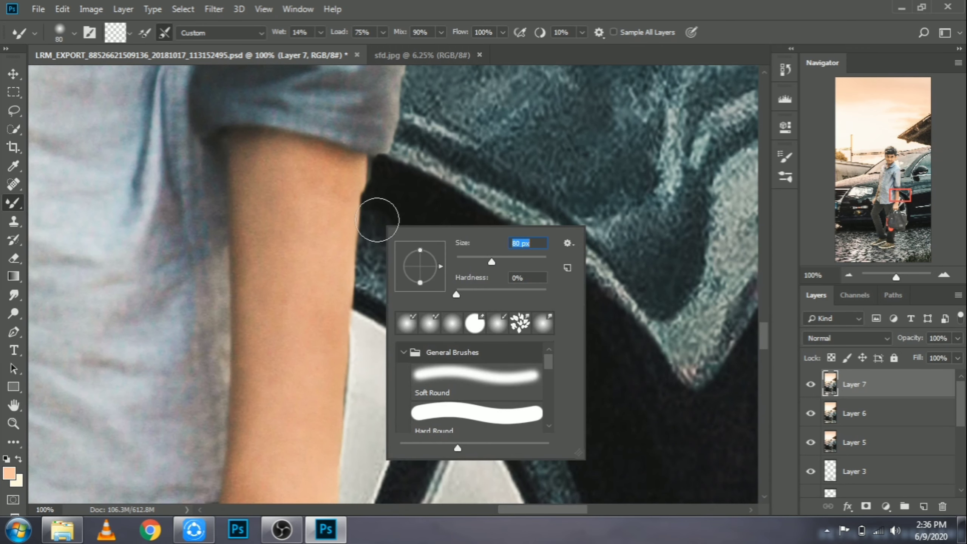
key(Return)
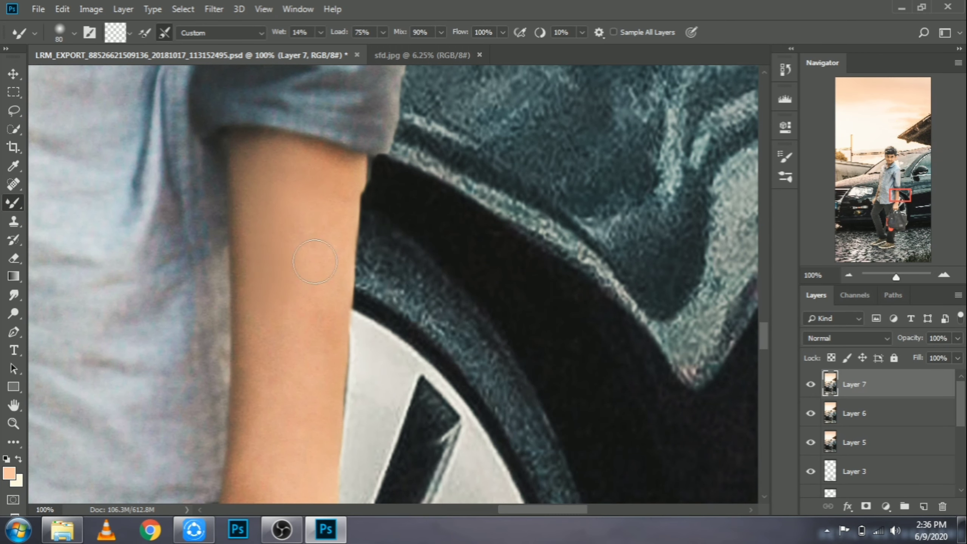
scroll(293, 487, down, 3)
scroll(304, 268, down, 3)
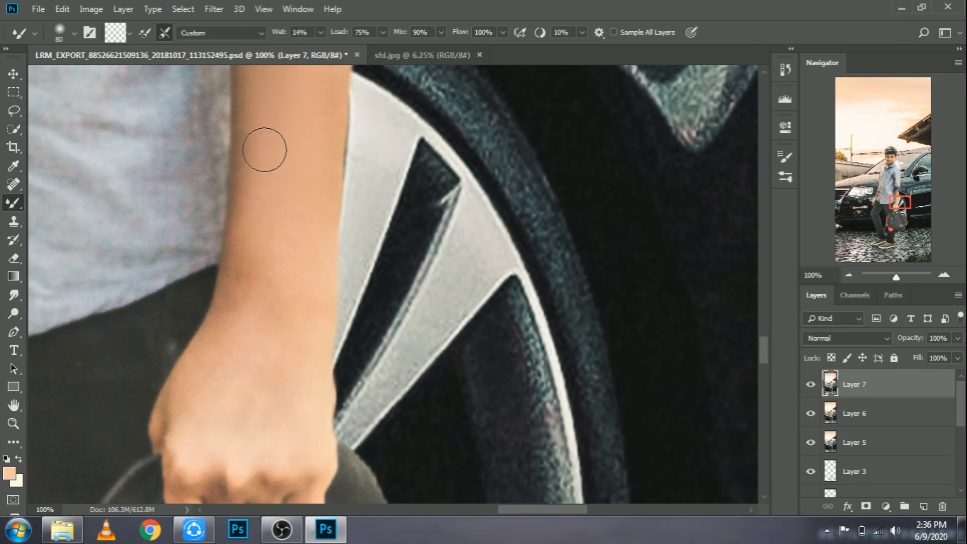
scroll(308, 339, down, 2)
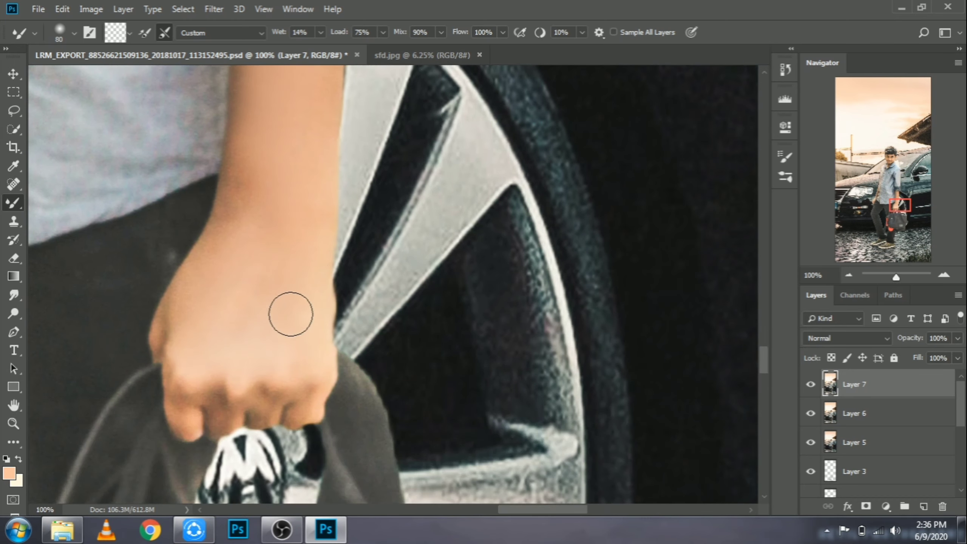
scroll(289, 315, down, 2)
scroll(539, 210, up, 5)
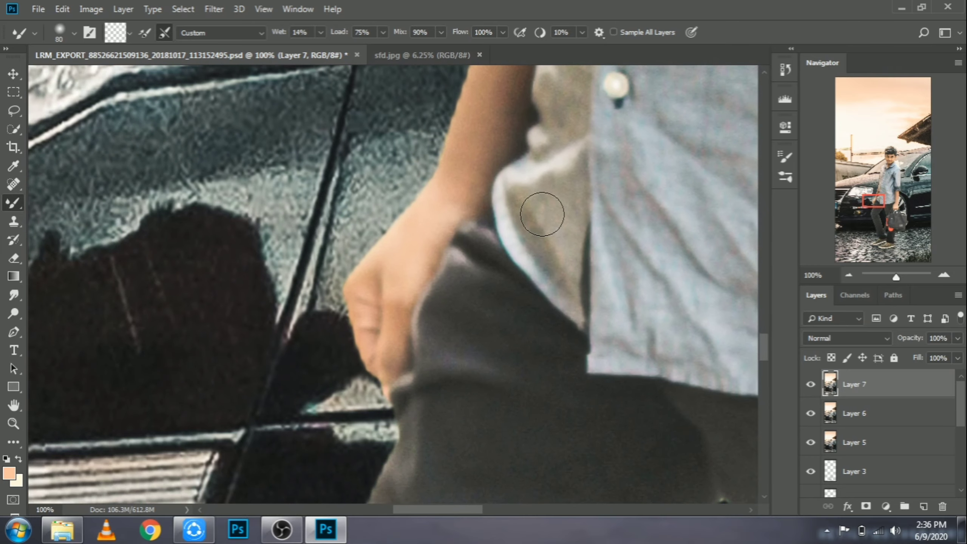
scroll(539, 209, left, 4)
- Set the brush to 51 px, move the view to the face and zoom out
text(51)
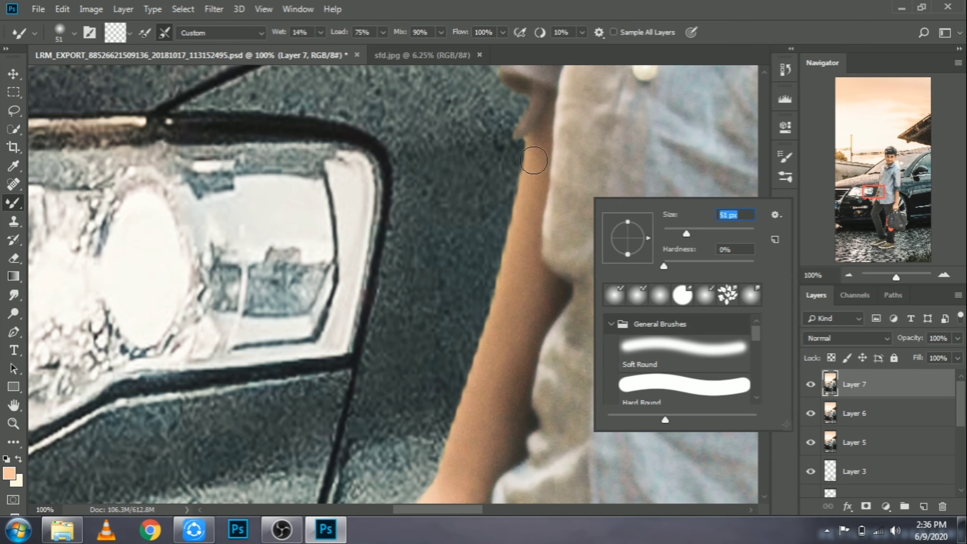
key(Return)
scroll(501, 291, down, 2)
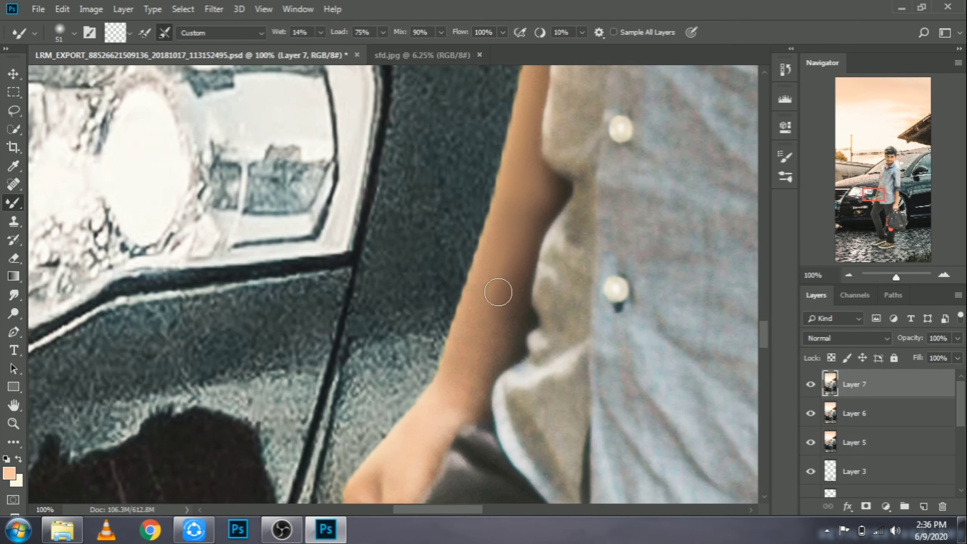
scroll(476, 274, down, 2)
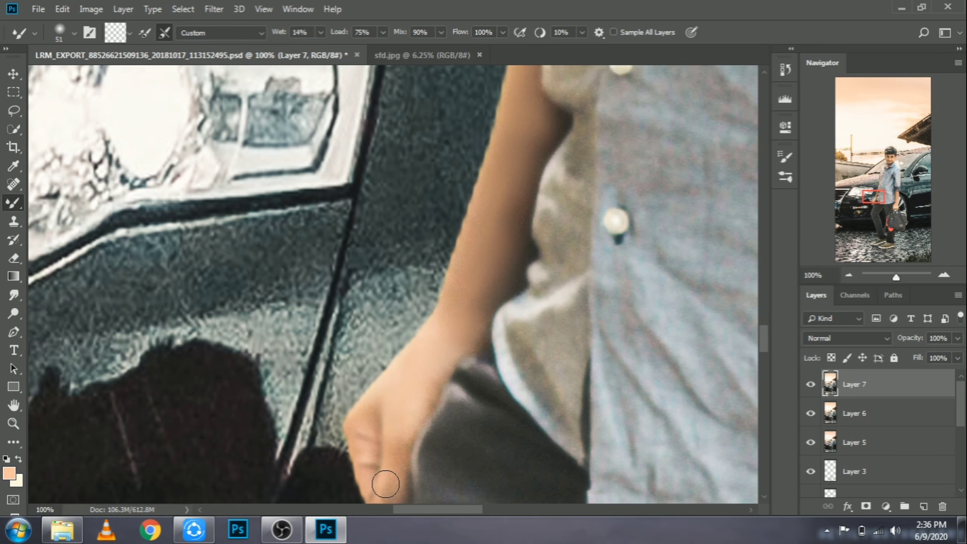
drag(879, 205, 897, 165)
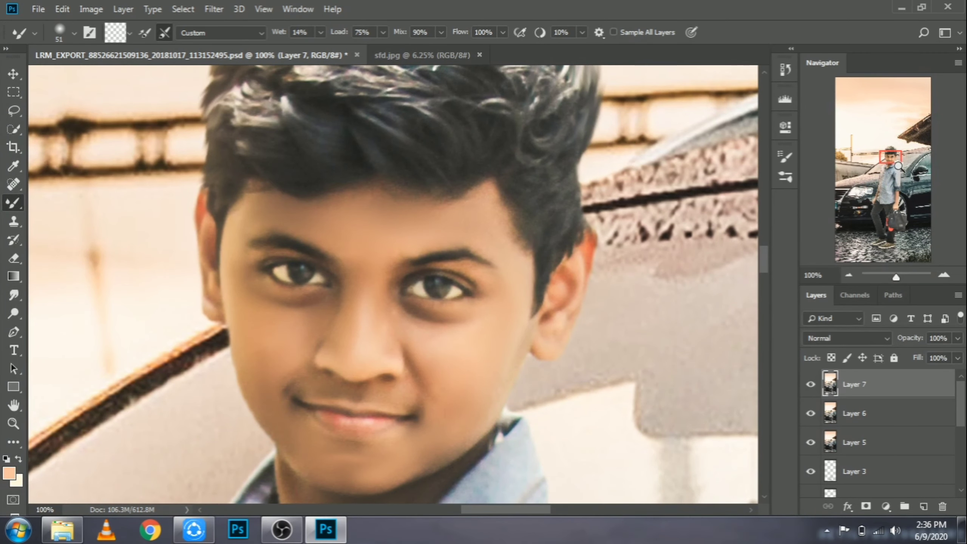
key(ctrl+minus)
key(ctrl+minus)
key(ctrl+minus)
key(ctrl+minus)
key(ctrl+minus)
key(ctrl+minus)
key(ctrl+minus)
key(ctrl+minus)
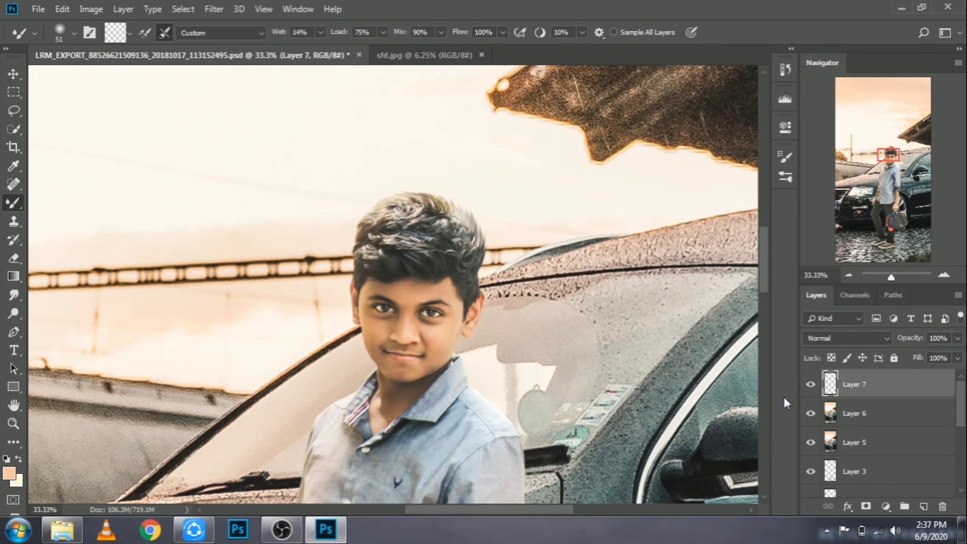
- Stamp the visible image onto a new layer and zoom out to see the whole photo
key(ctrl+alt+shift+e)
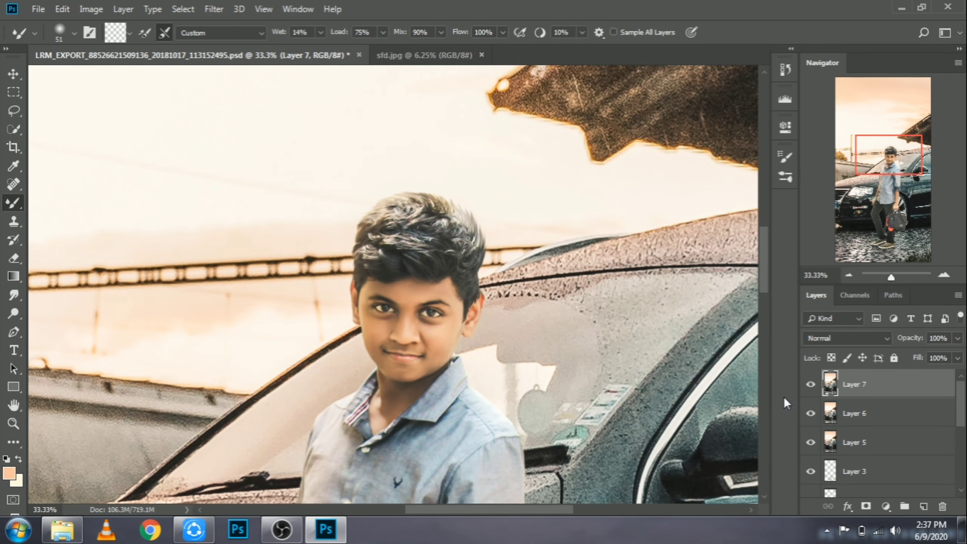
key(ctrl+minus)
key(ctrl+minus)
key(ctrl+minus)
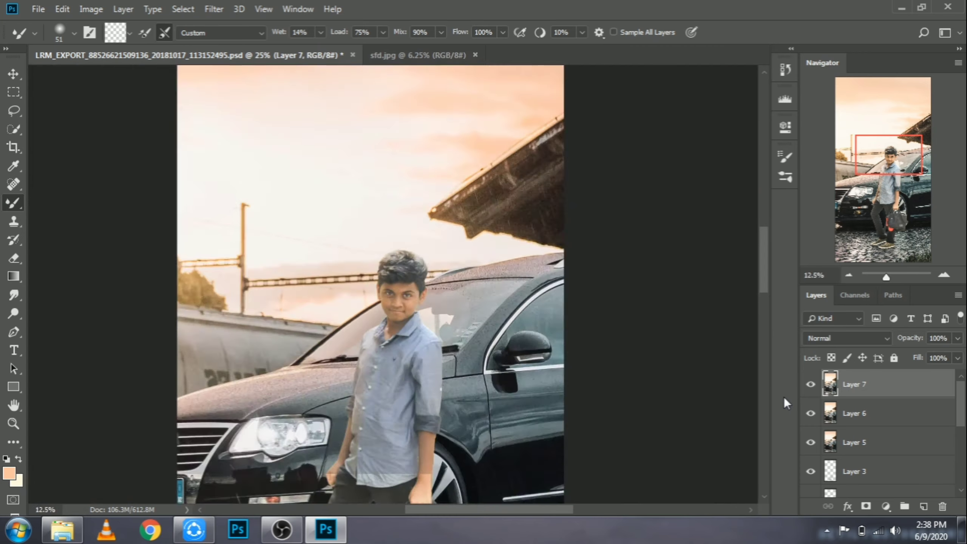
key(ctrl+minus)
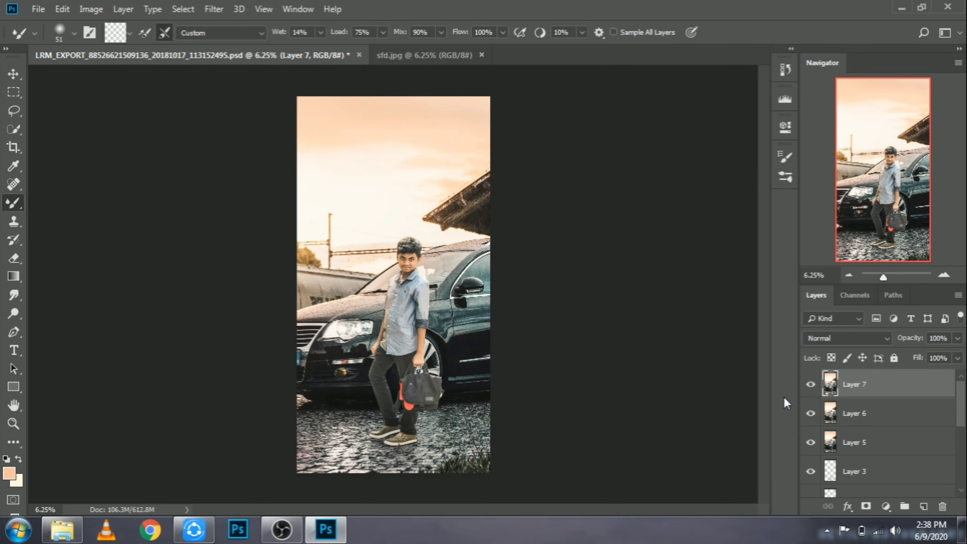
key(ctrl+plus)
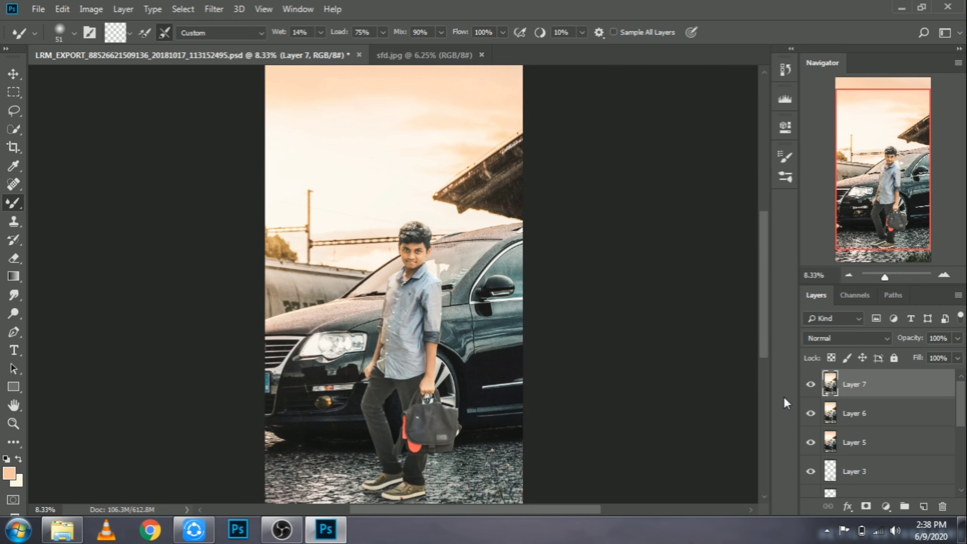
key(ctrl+minus)
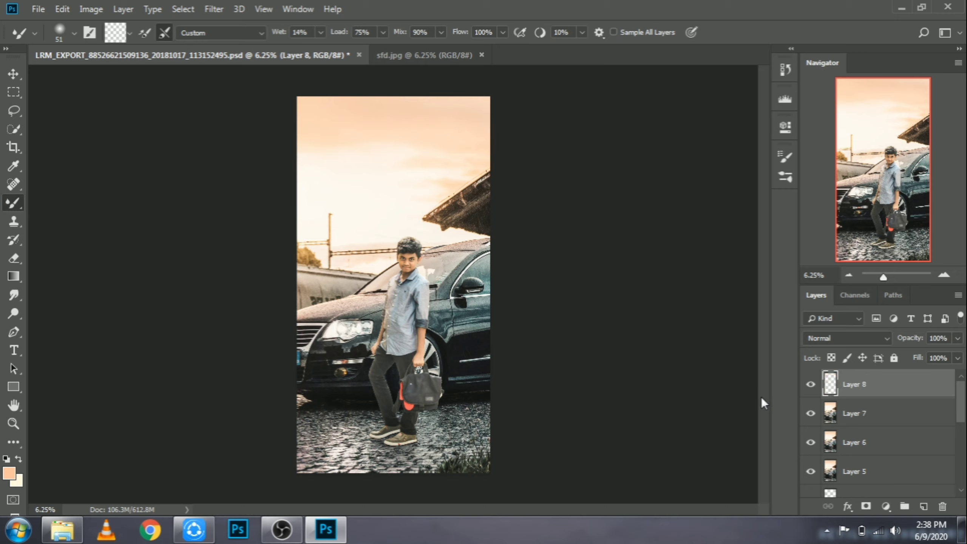
- Select the Burn tool with 30% exposure
click(14, 313)
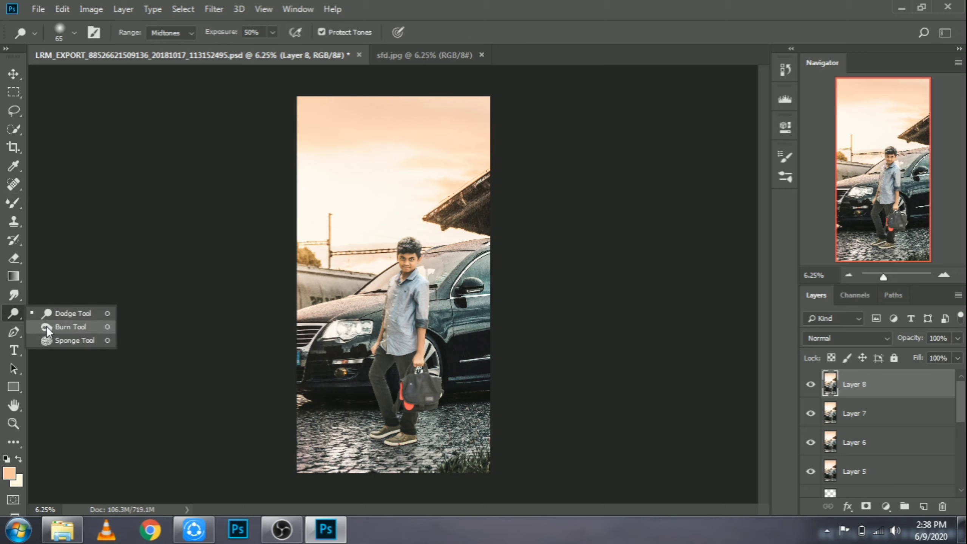
click(70, 327)
right_click(401, 172)
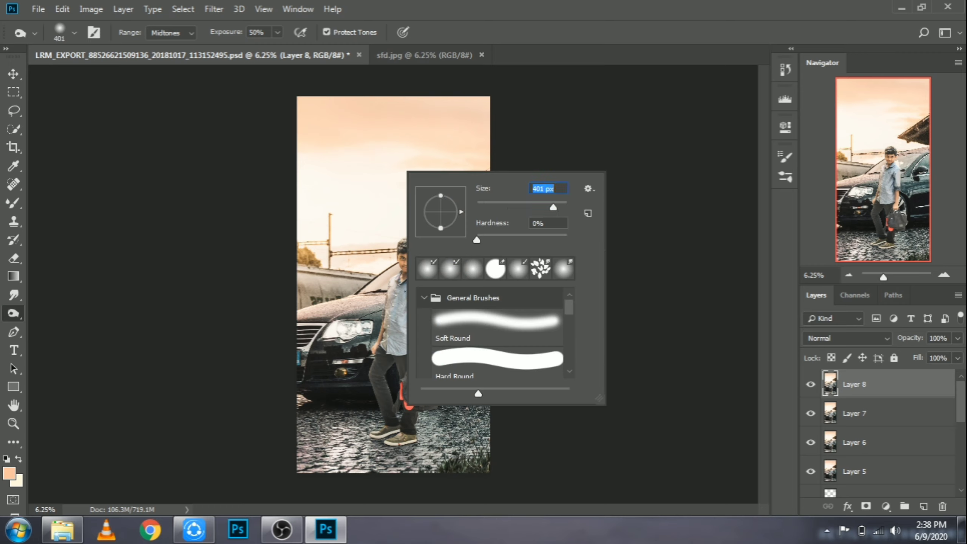
click(277, 33)
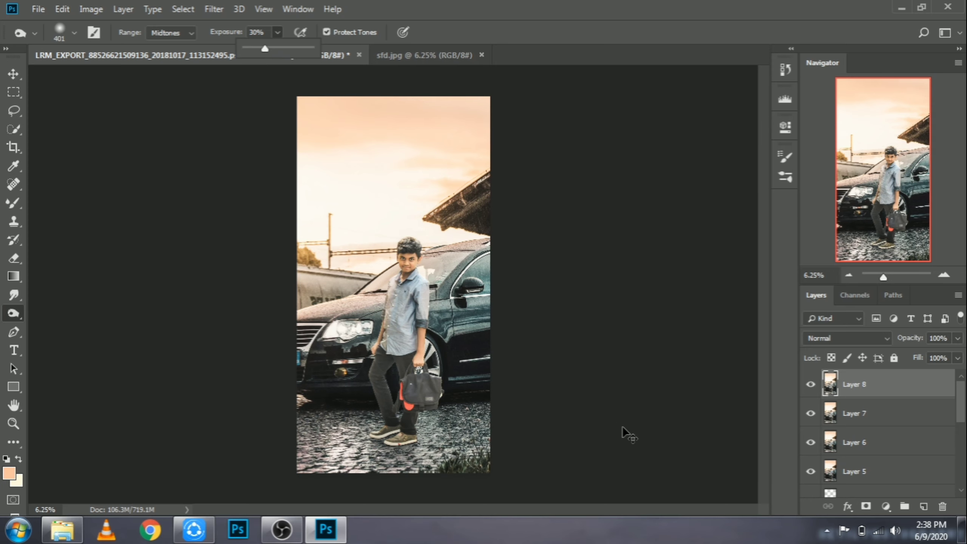
- Zoom in on the boy and burn shading into the middle of the shirt's torso
key(ctrl+plus)
key(ctrl+plus)
key(ctrl+plus)
key(ctrl+plus)
key(ctrl+plus)
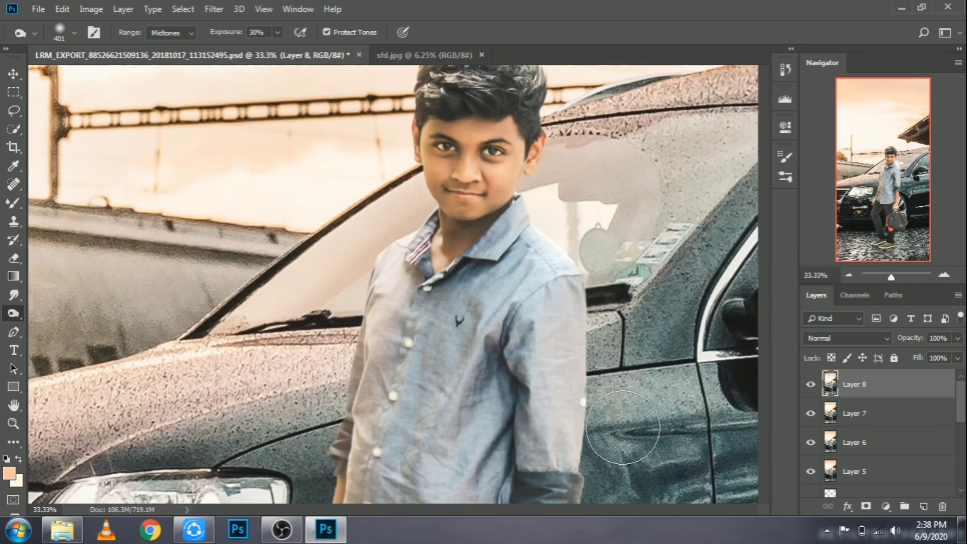
scroll(623, 426, down, 3)
scroll(623, 426, down, 2)
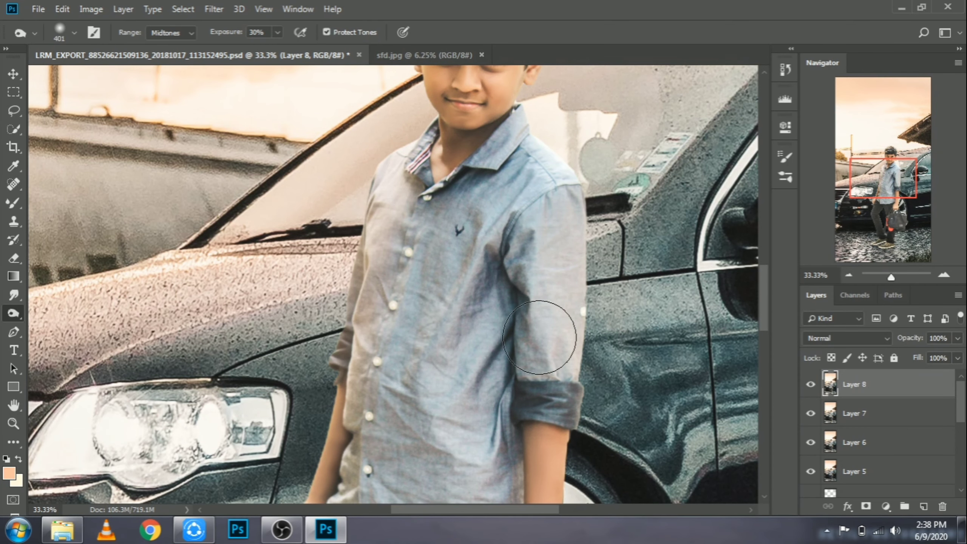
scroll(548, 323, down, 2)
scroll(494, 266, down, 2)
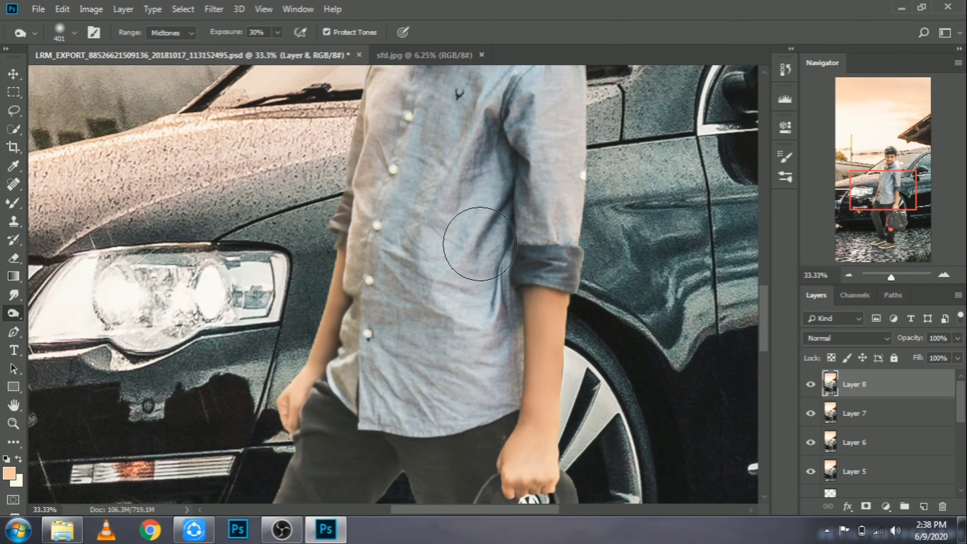
drag(442, 319, 452, 300)
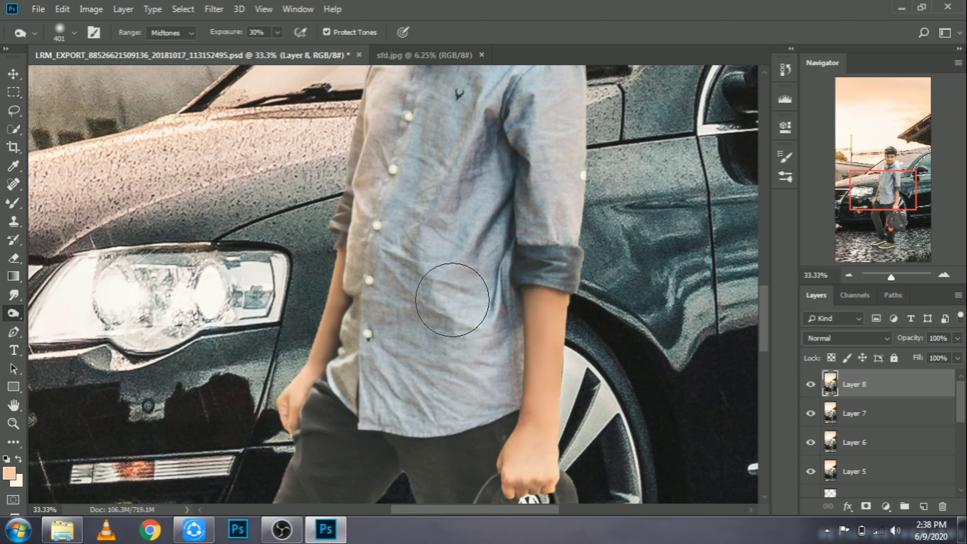
scroll(442, 399, down, 3)
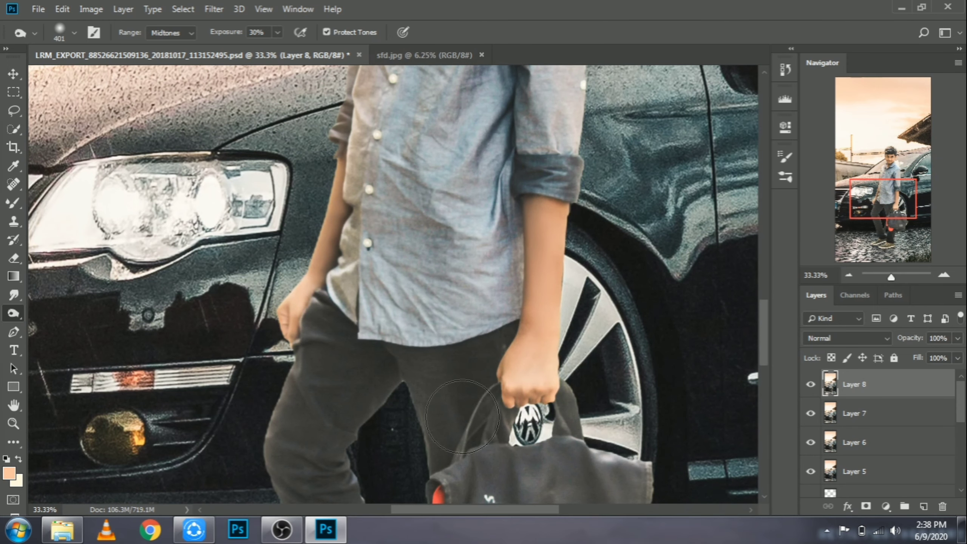
scroll(476, 411, down, 3)
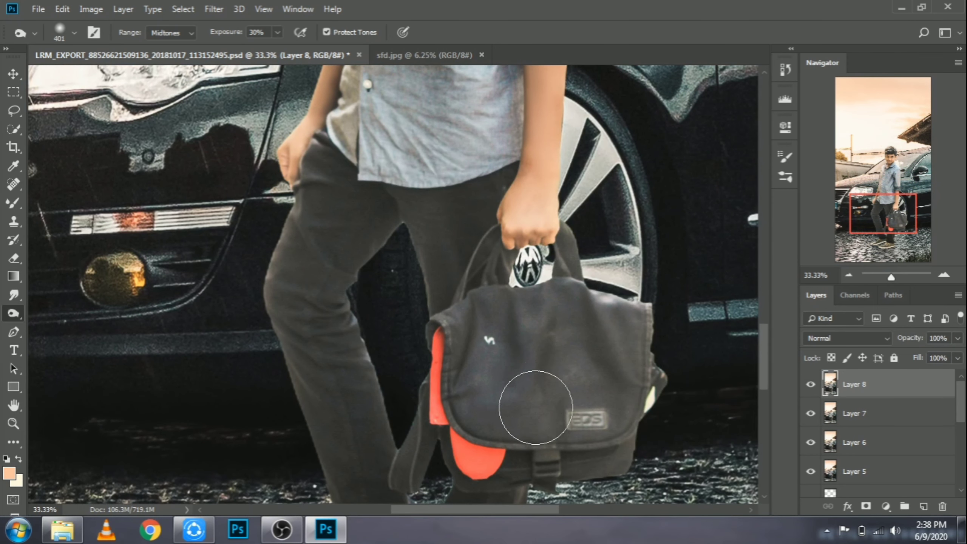
scroll(491, 366, down, 3)
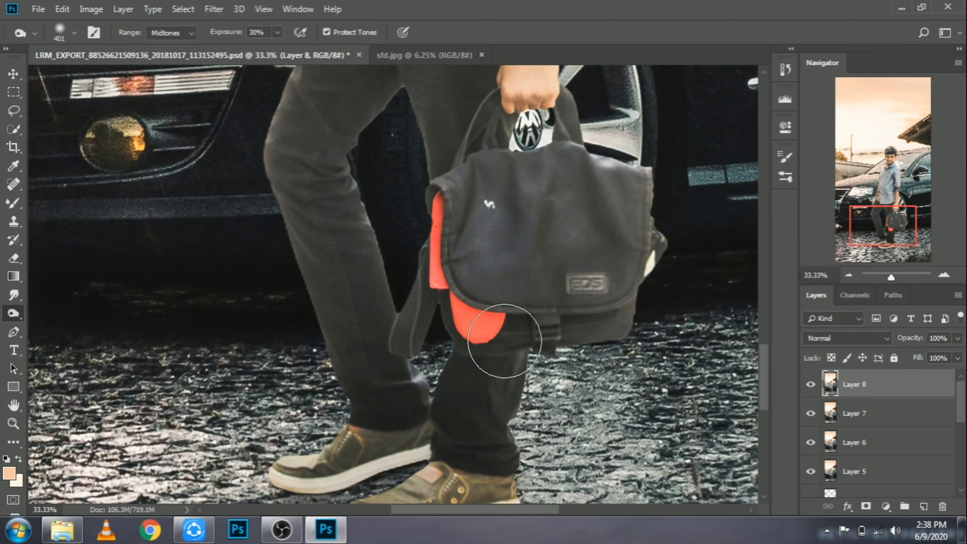
scroll(487, 384, up, 2)
scroll(410, 324, up, 2)
- With a 202 px burn brush, darken a strip of the shirt below the collar
right_click(464, 283)
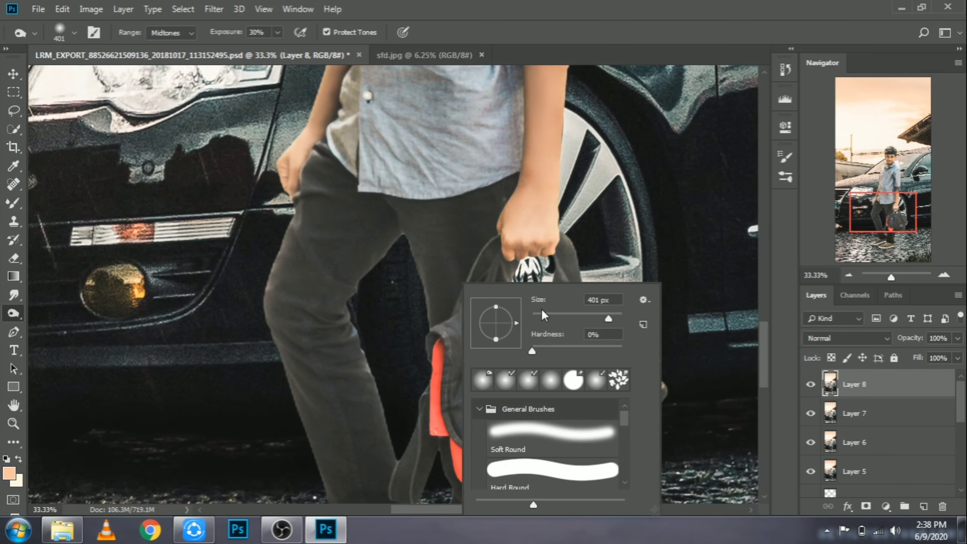
click(583, 316)
click(599, 317)
key(Return)
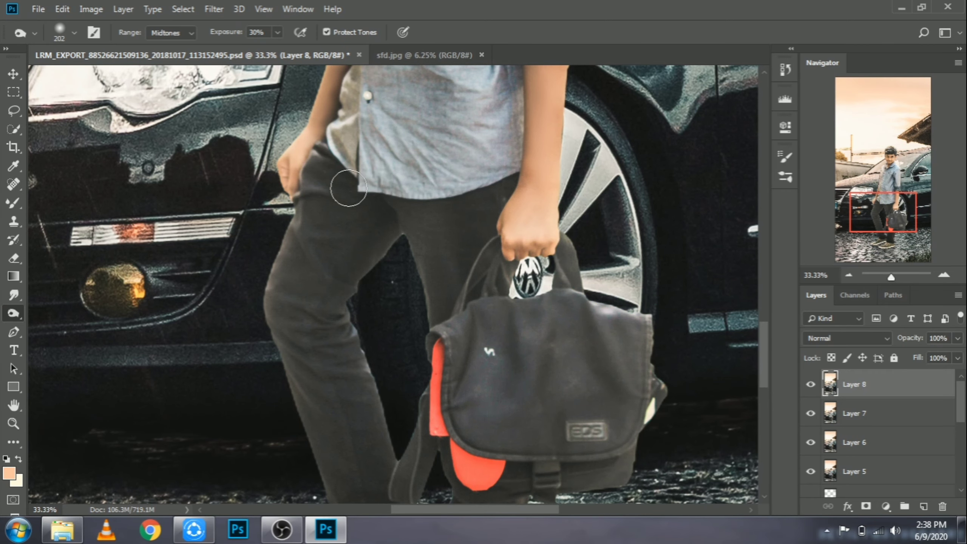
scroll(352, 432, down, 1)
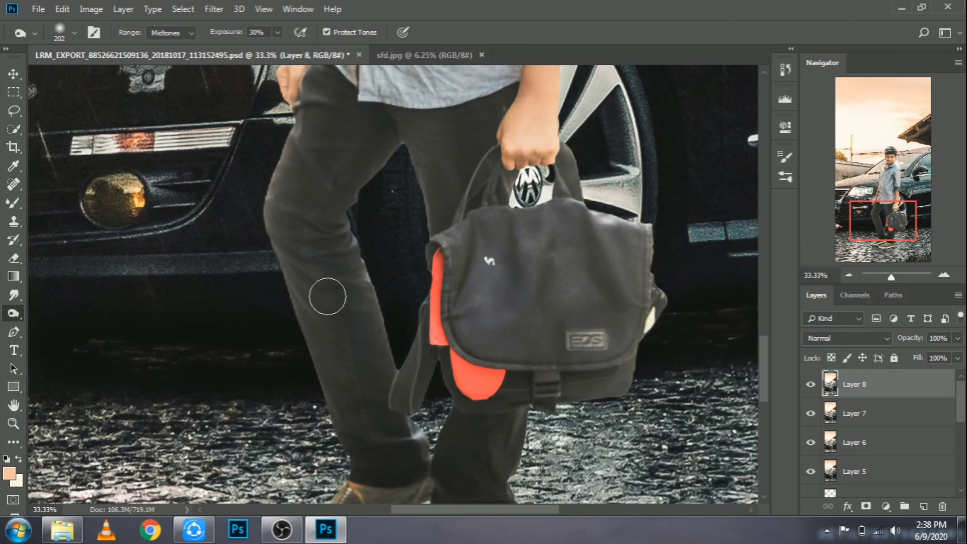
scroll(388, 446, up, 1)
scroll(367, 377, up, 1)
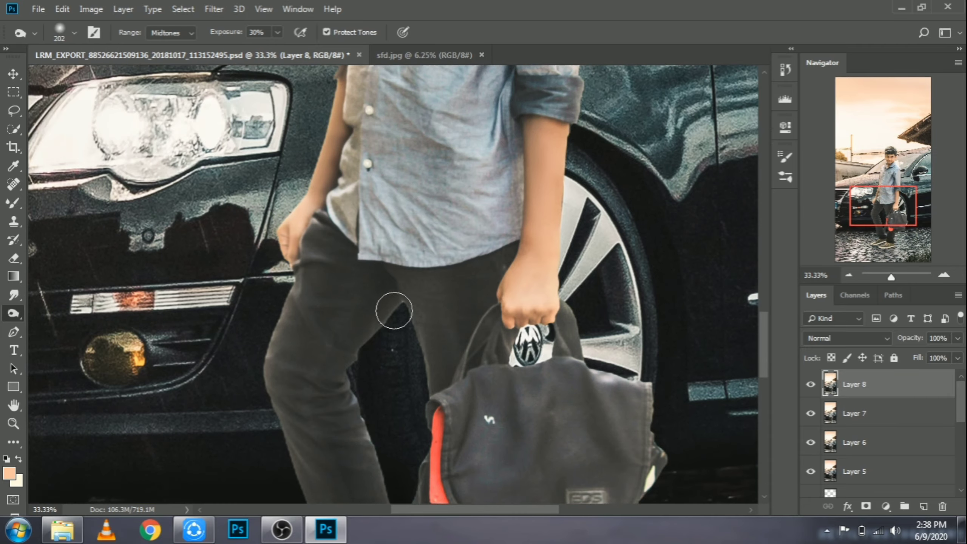
scroll(392, 309, up, 1)
scroll(411, 303, up, 1)
scroll(437, 263, up, 2)
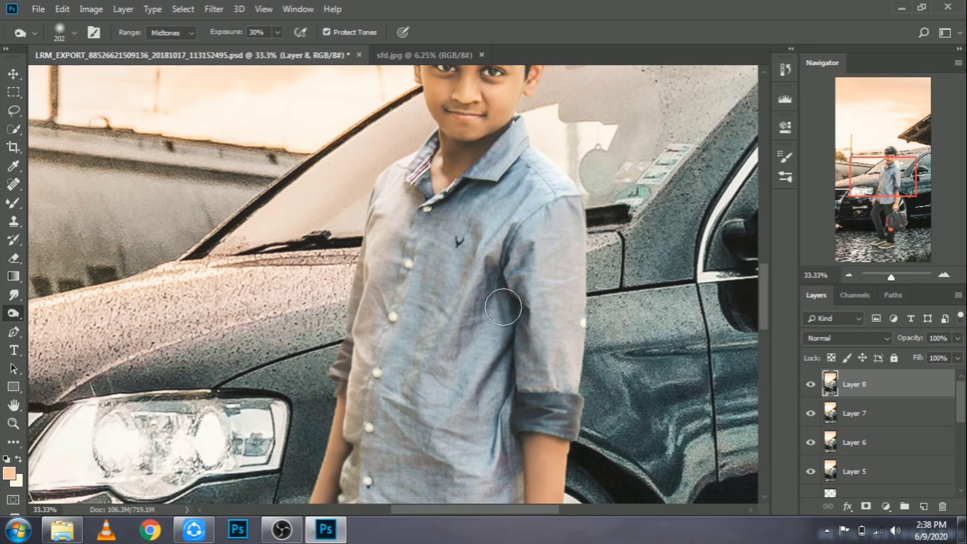
drag(469, 214, 451, 321)
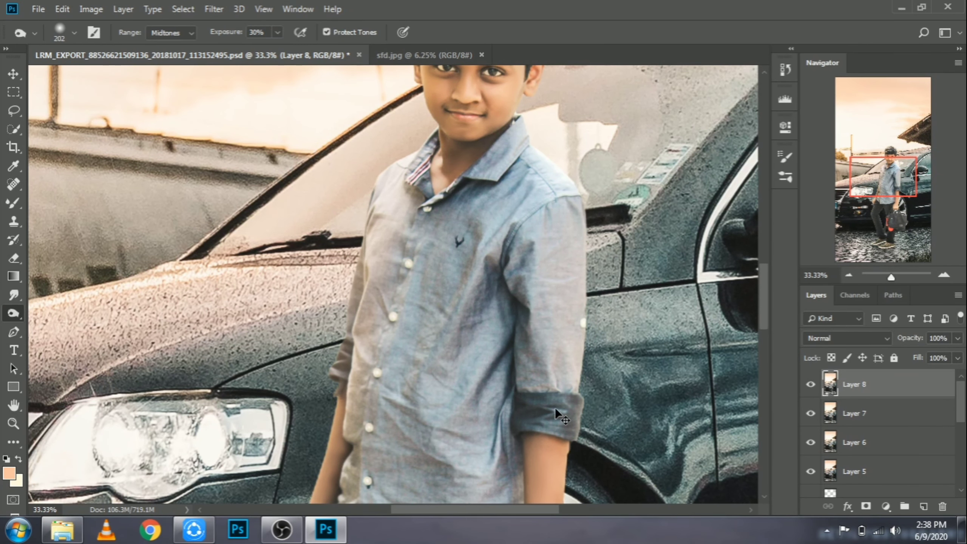
- Enlarge the burn brush to 322 px
key(ctrl+minus)
key(ctrl+minus)
key(ctrl+minus)
key(ctrl+minus)
key(ctrl+minus)
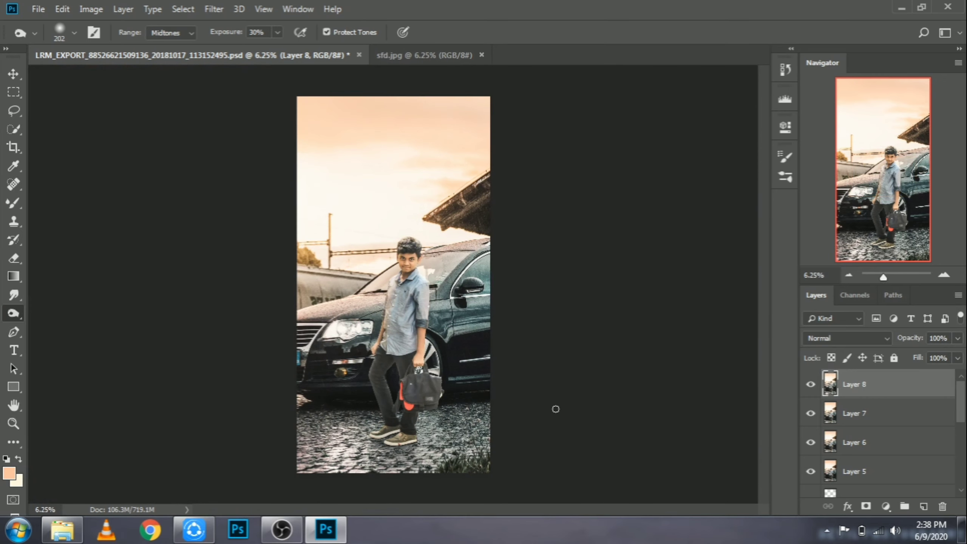
key(ctrl+plus)
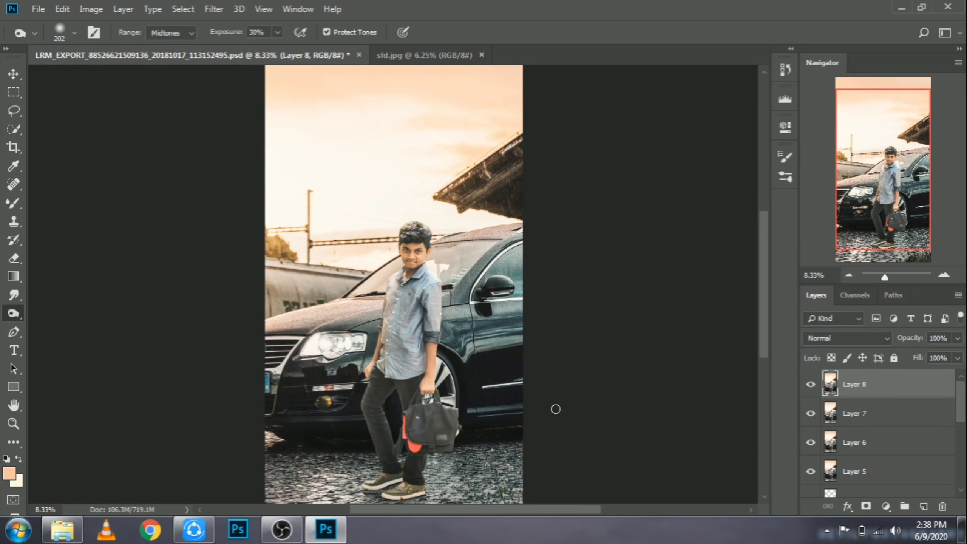
right_click(555, 409)
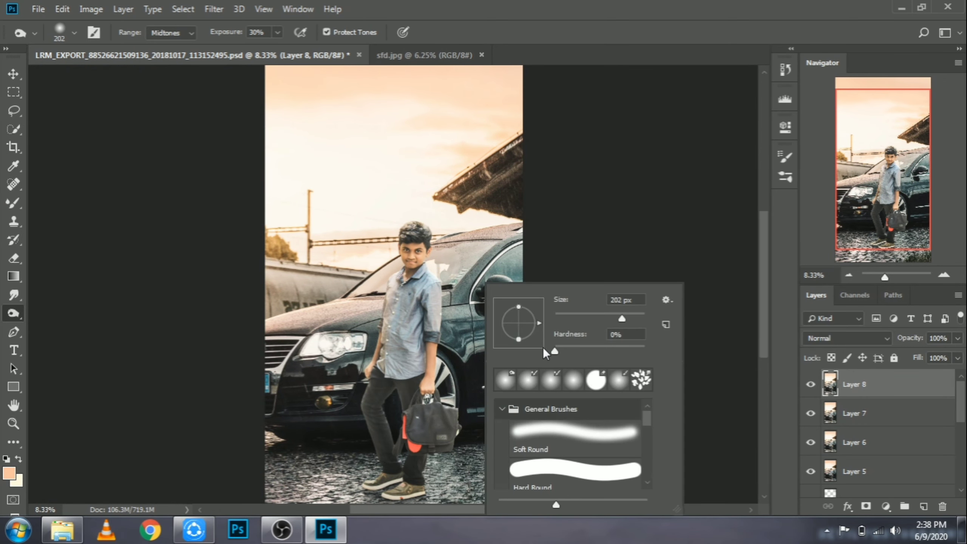
drag(618, 318, 628, 322)
click(425, 362)
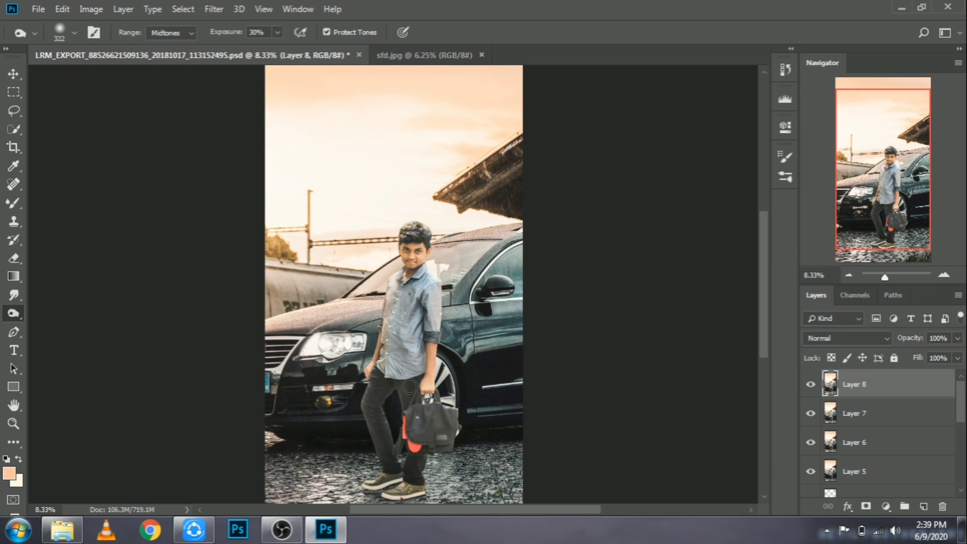
- Toggle Layer 8's visibility to compare the shading, then zoom out to fit
click(811, 383)
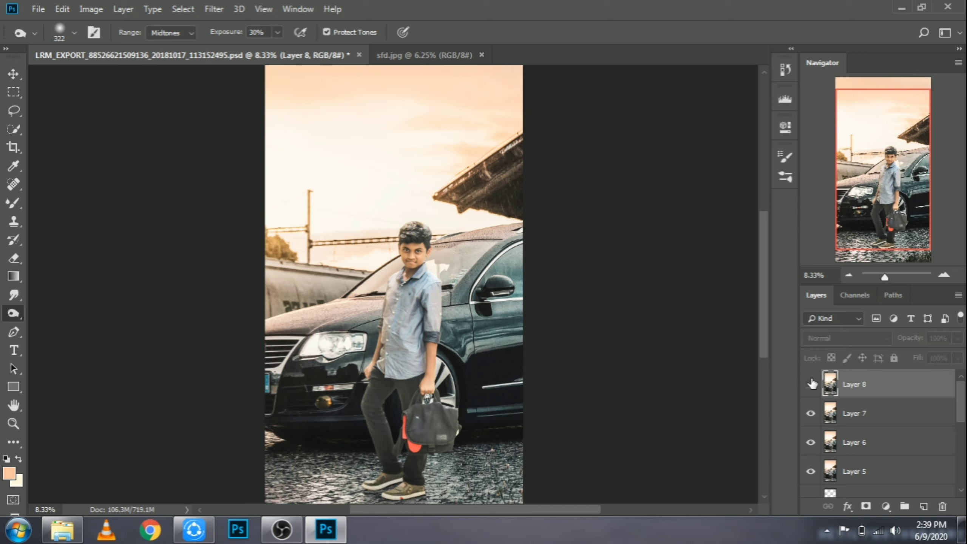
click(811, 384)
click(811, 383)
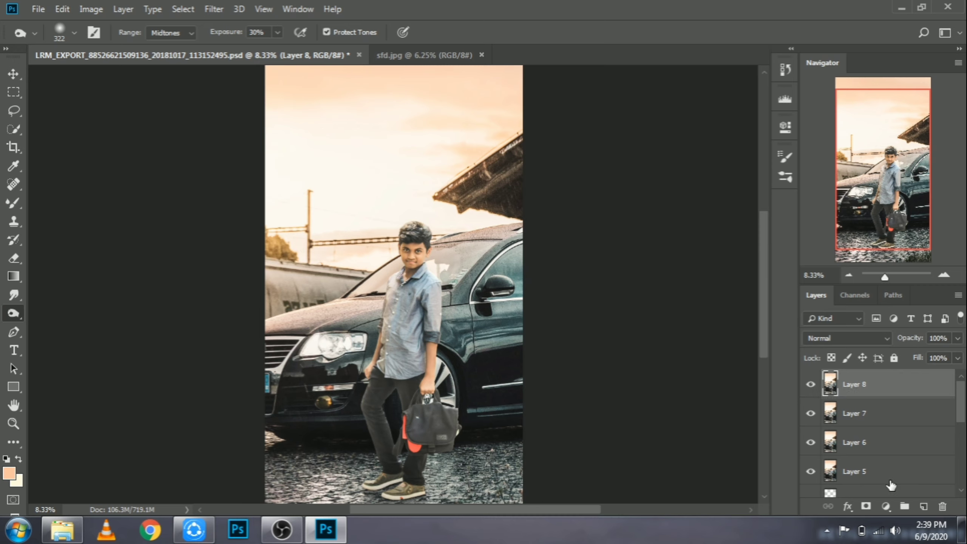
key(ctrl+minus)
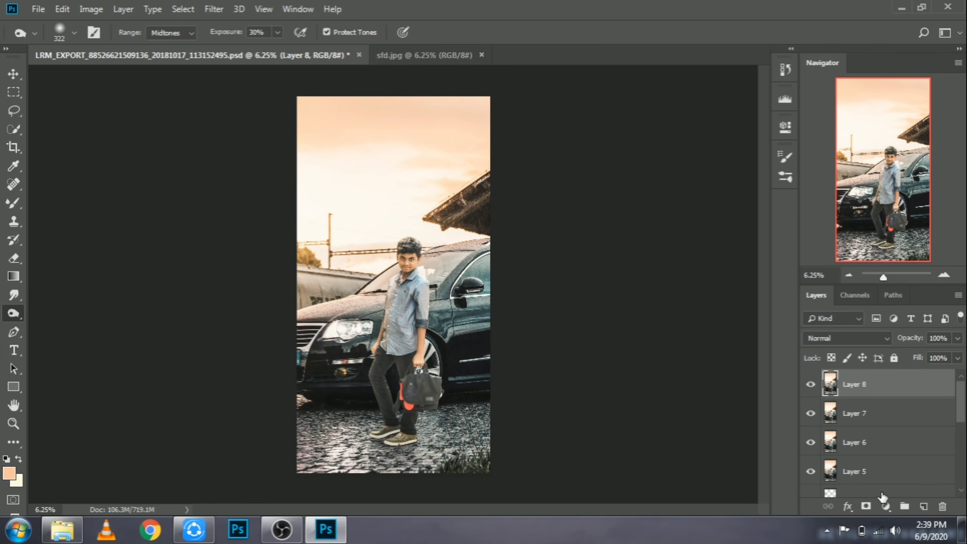
- Add Color Balance with midtones Magenta -10, Blue +11 and shadows Yellow -5
click(885, 506)
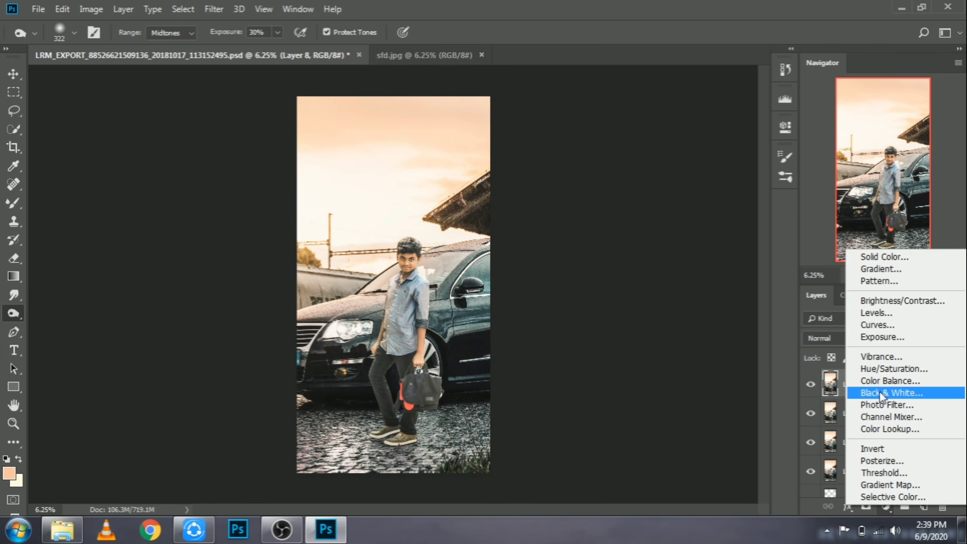
click(885, 381)
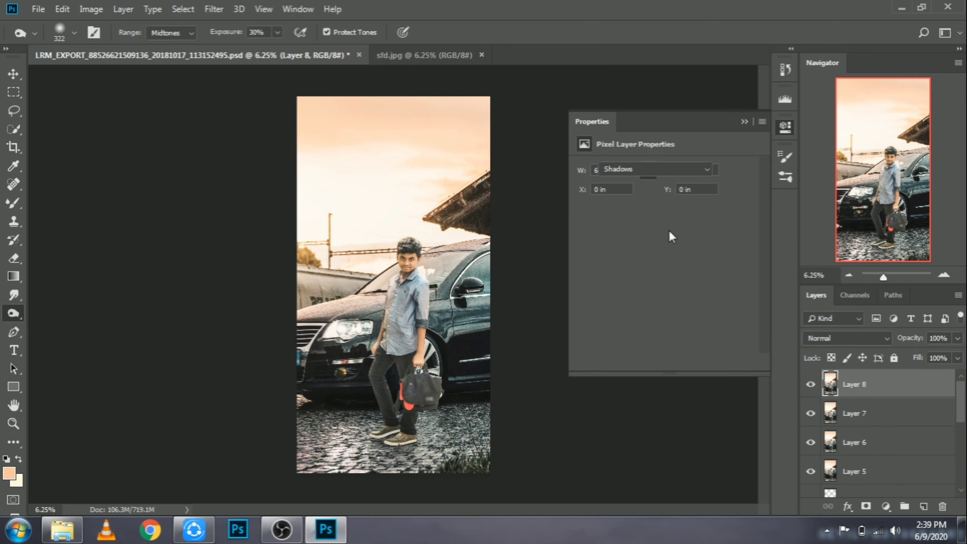
drag(645, 226, 634, 223)
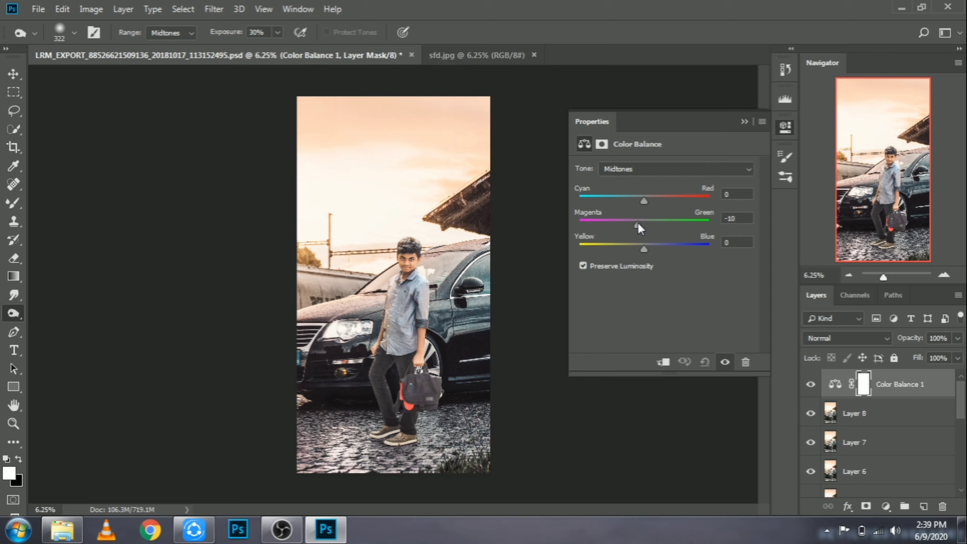
drag(643, 248, 645, 247)
click(634, 173)
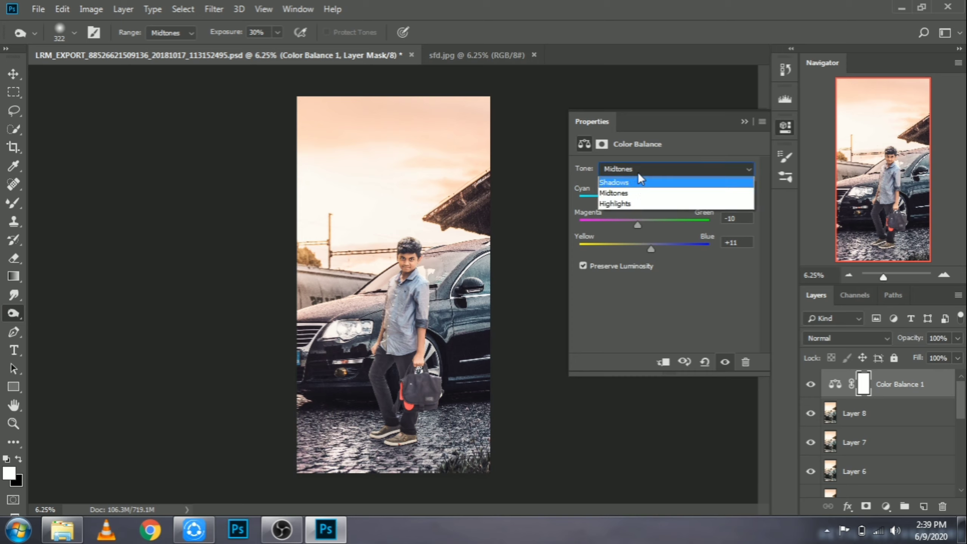
click(637, 172)
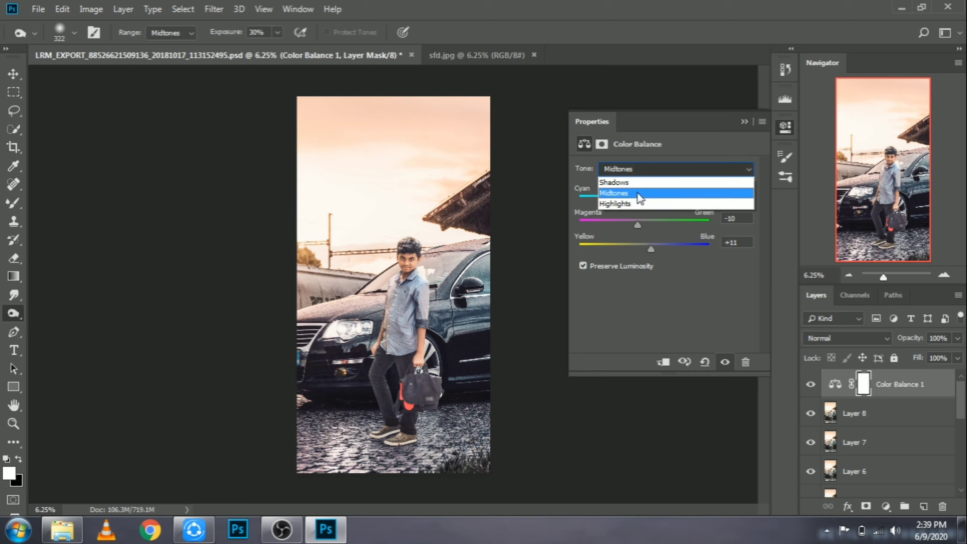
click(631, 182)
drag(642, 247, 640, 251)
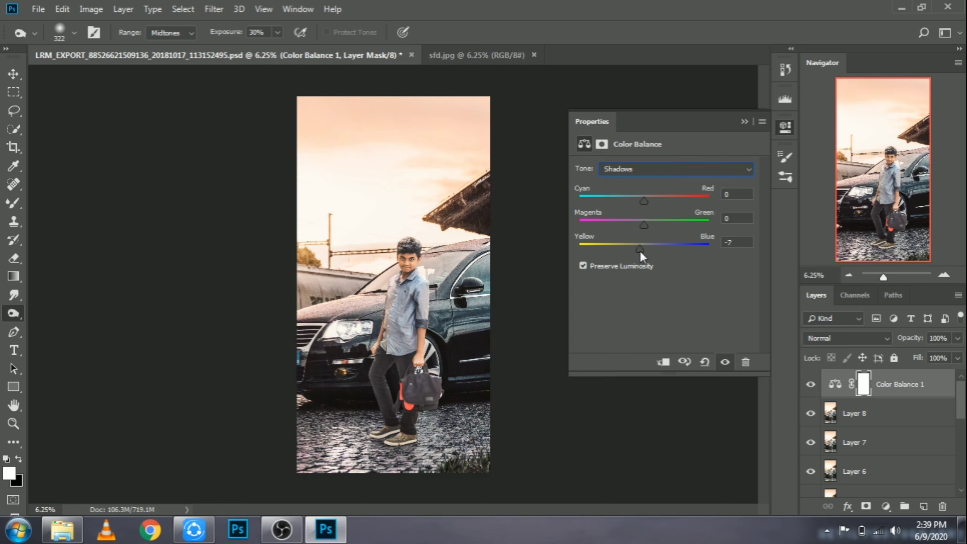
click(744, 122)
- On a new Layer 9, draw a foreground-to-transparent gradient down toward the image bottom
click(923, 506)
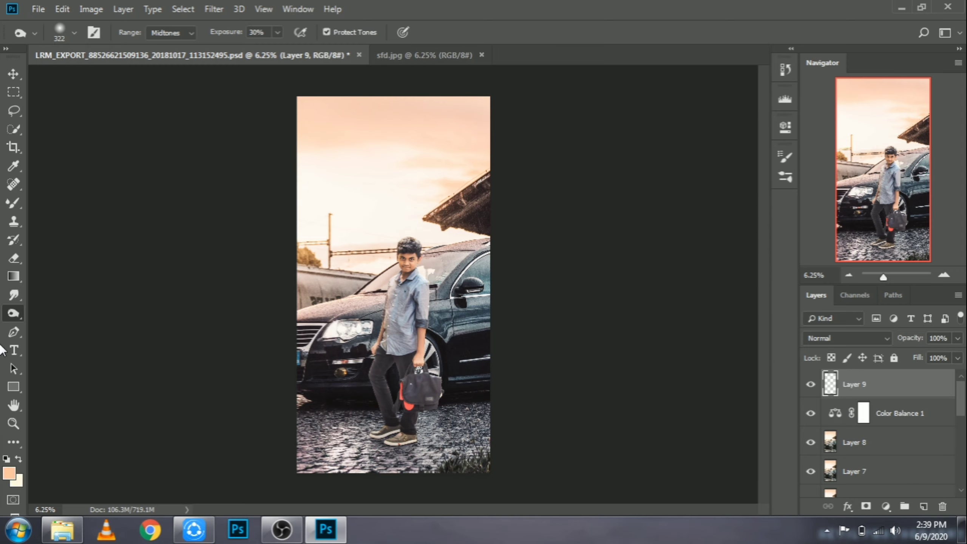
click(14, 276)
right_click(369, 291)
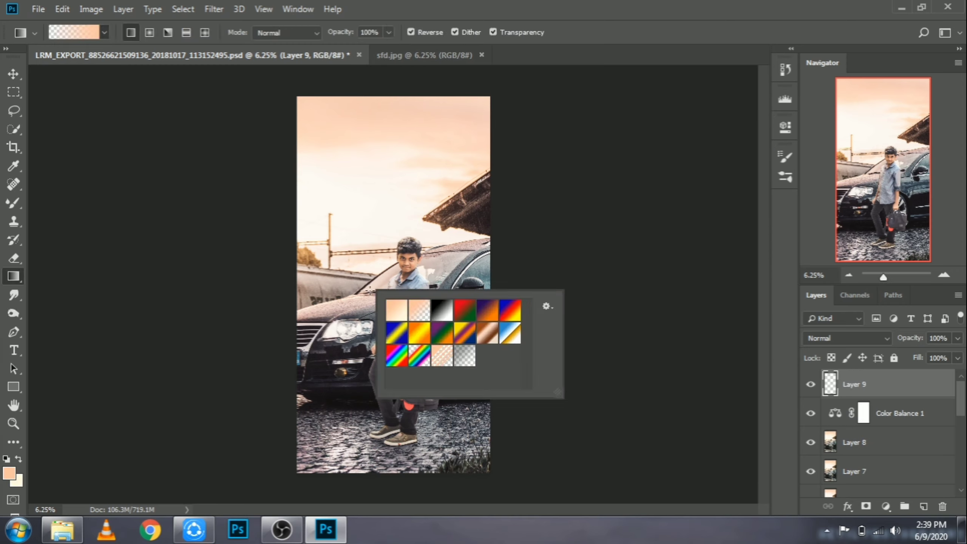
click(464, 356)
click(322, 364)
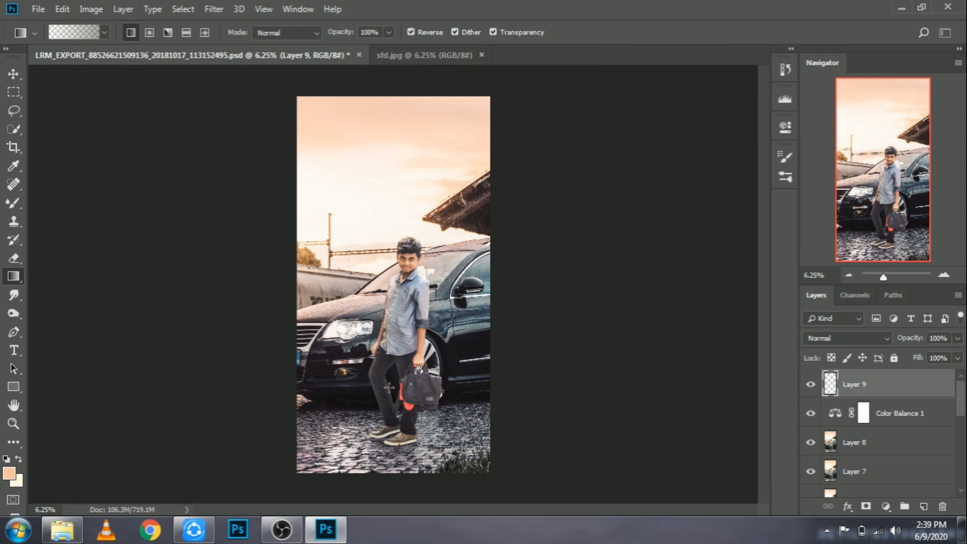
drag(382, 365, 382, 504)
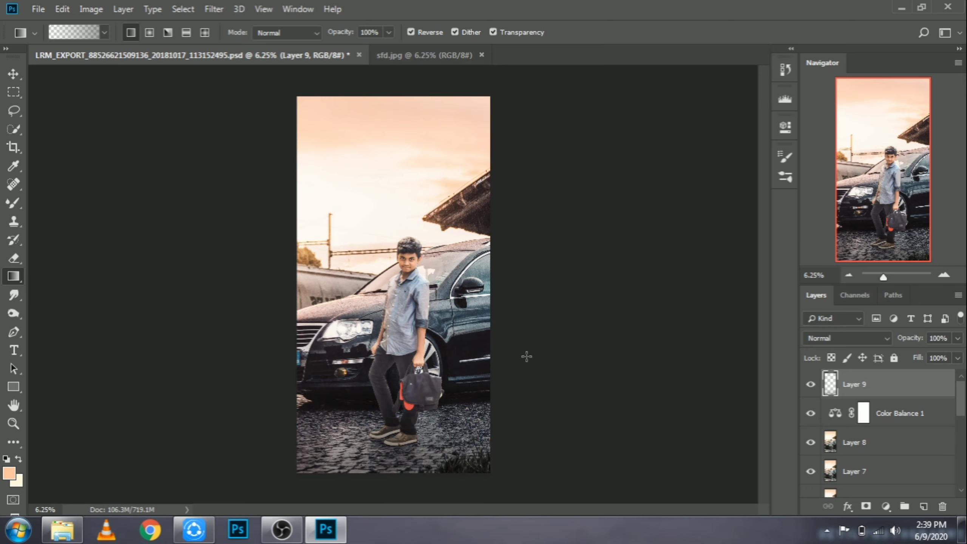
- Lower Layer 9's opacity to 22% and toggle its visibility to compare
click(957, 338)
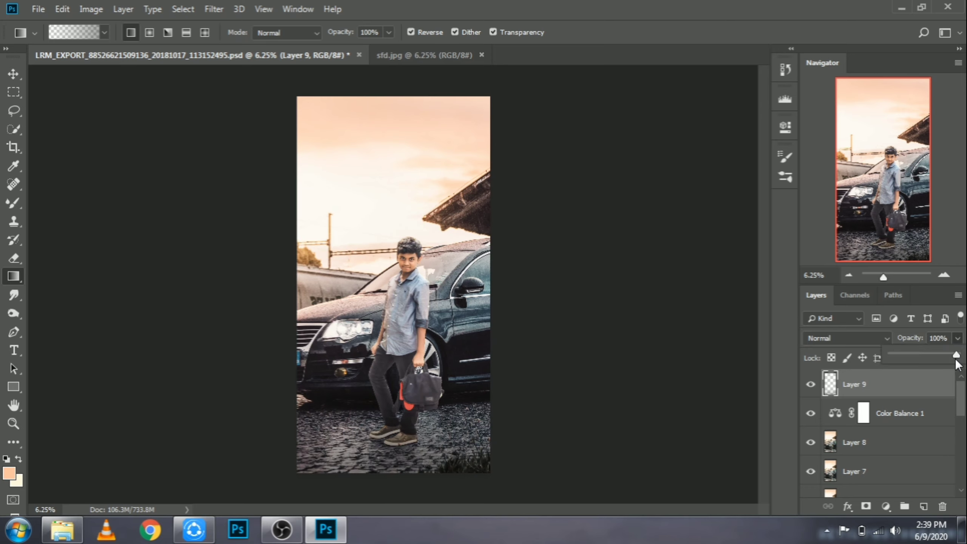
mouse_move(908, 355)
mouse_down()
mouse_move(892, 355)
mouse_move(903, 356)
mouse_up()
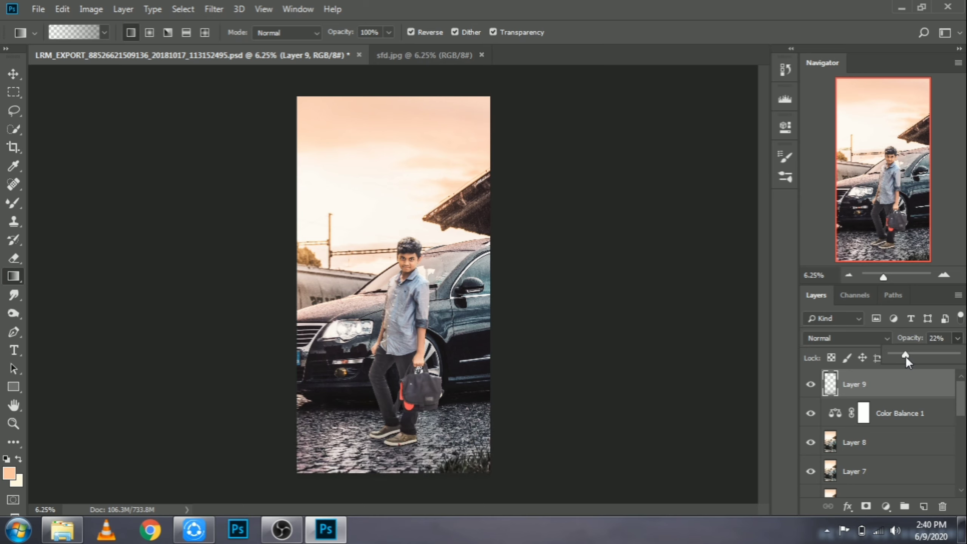
click(810, 384)
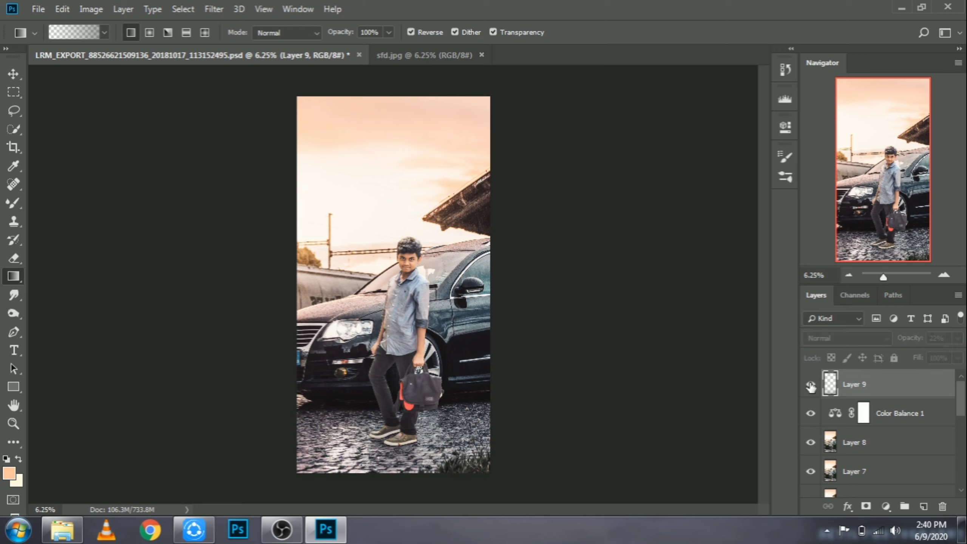
click(810, 384)
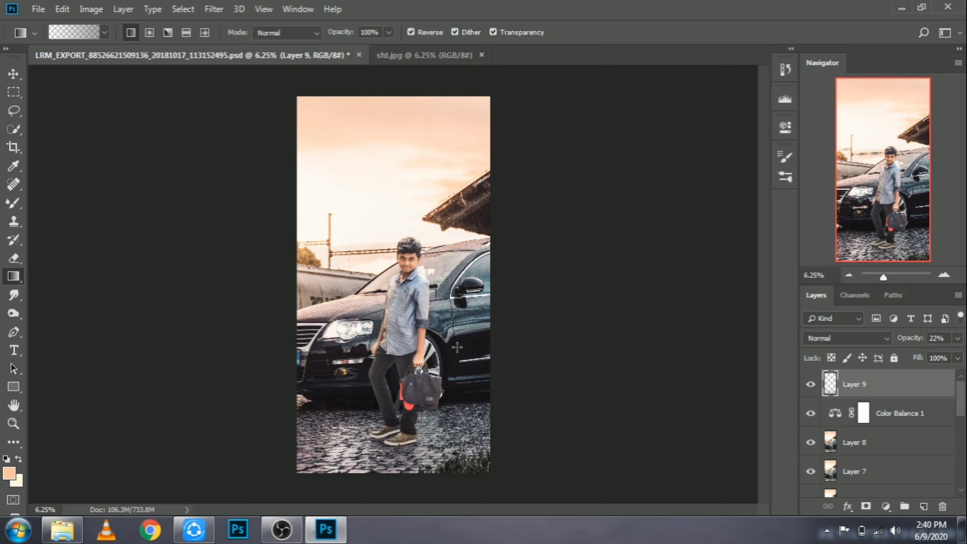
click(886, 506)
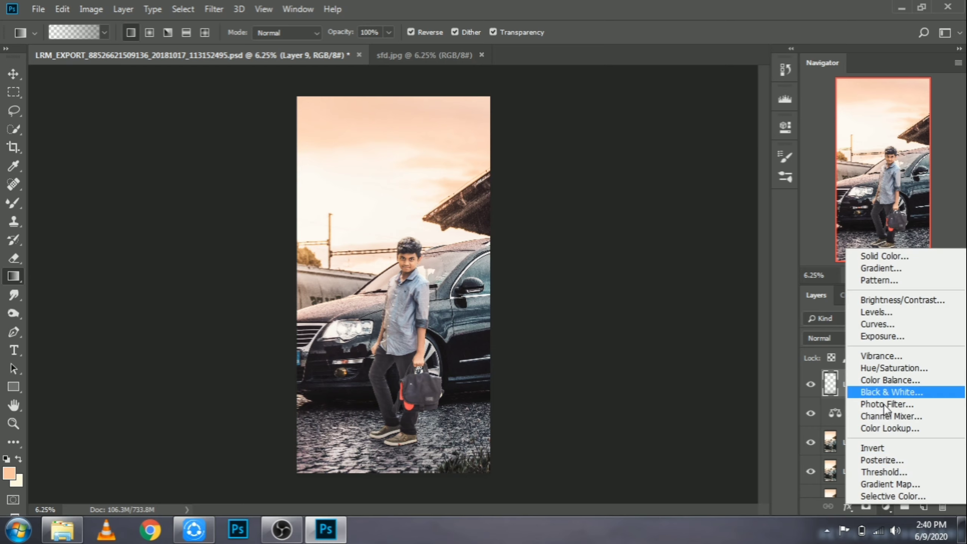
click(885, 362)
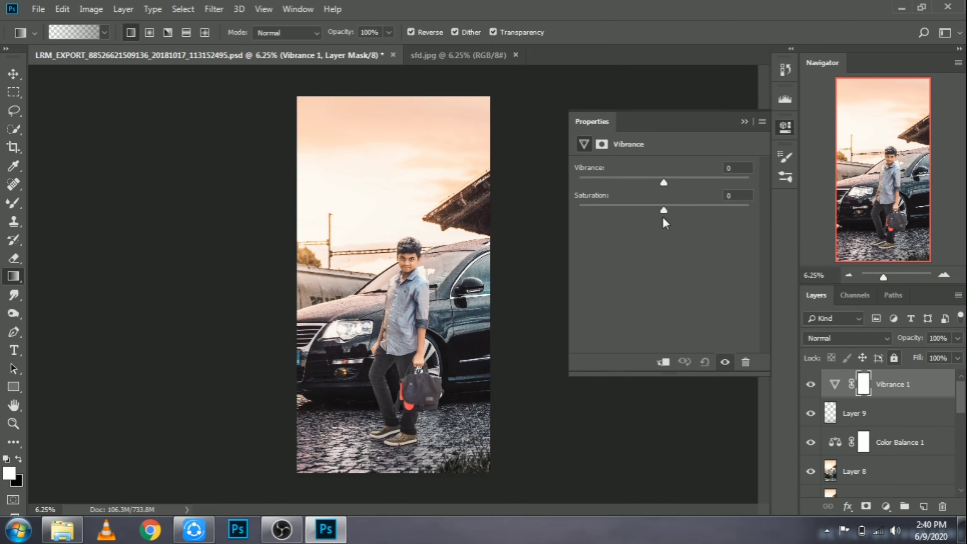
drag(726, 179, 831, 179)
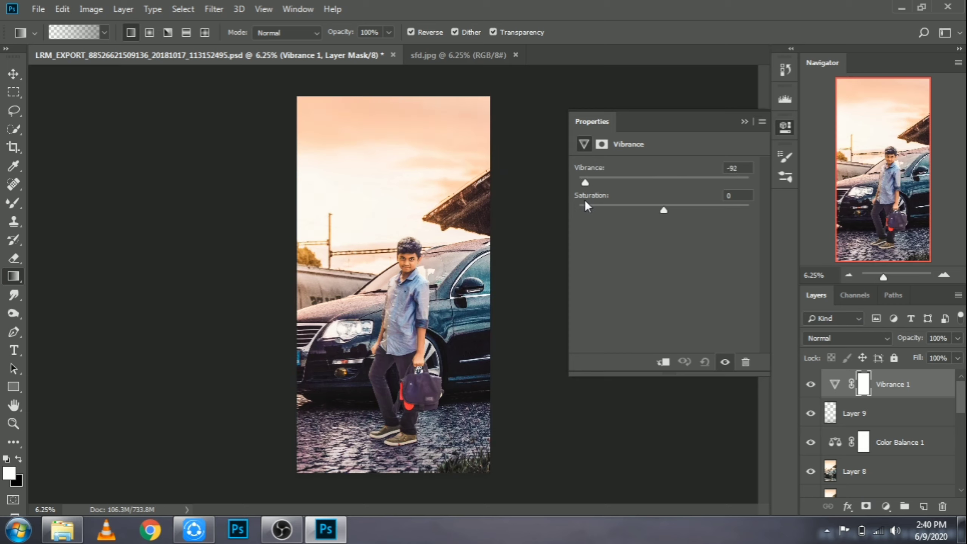
drag(581, 199, 666, 201)
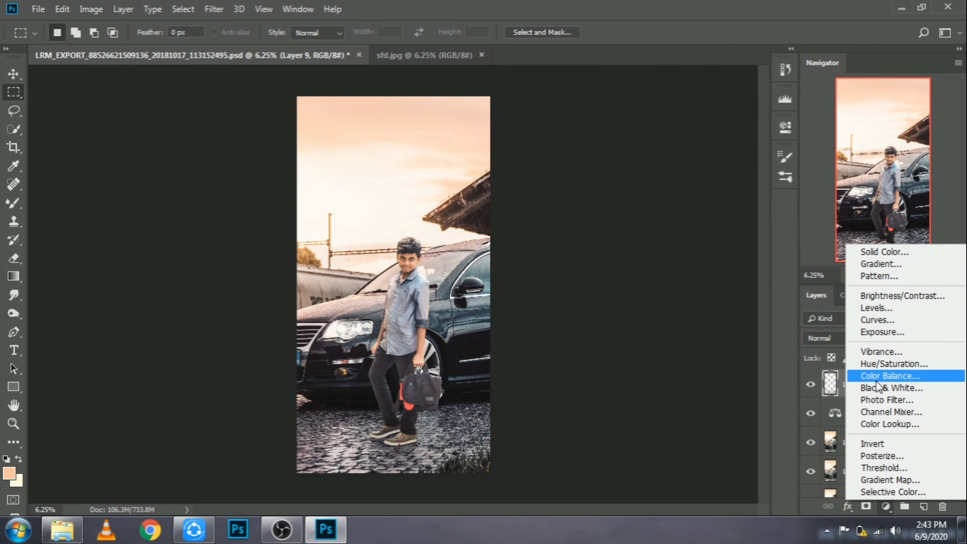
- Add a Color Balance 2 layer, try the Cyan-Red slider and return it to neutral
click(876, 377)
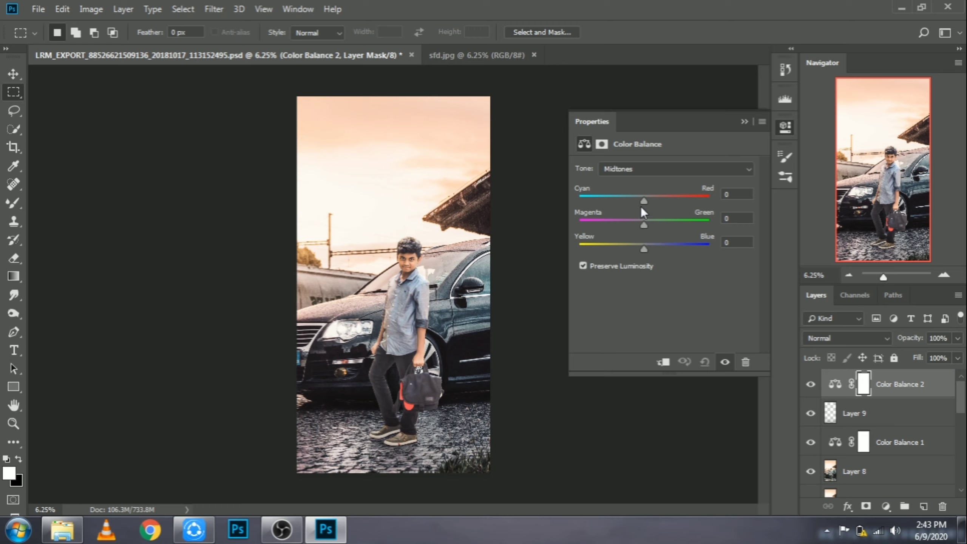
mouse_move(643, 200)
mouse_down()
mouse_move(628, 199)
mouse_move(651, 204)
mouse_move(641, 207)
mouse_move(643, 224)
mouse_up()
click(743, 123)
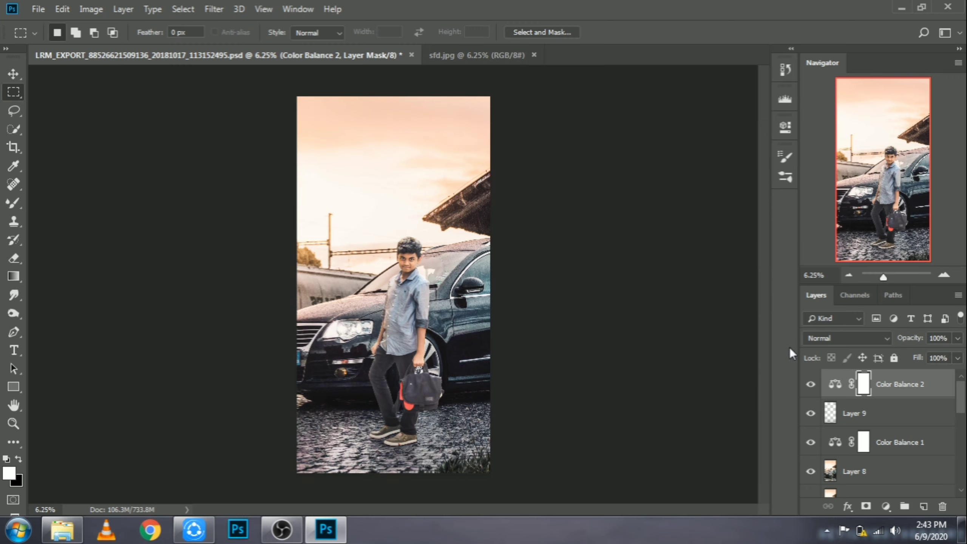
- In History, view the original starting state, then return to the latest edit
click(785, 70)
scroll(712, 190, up, 5)
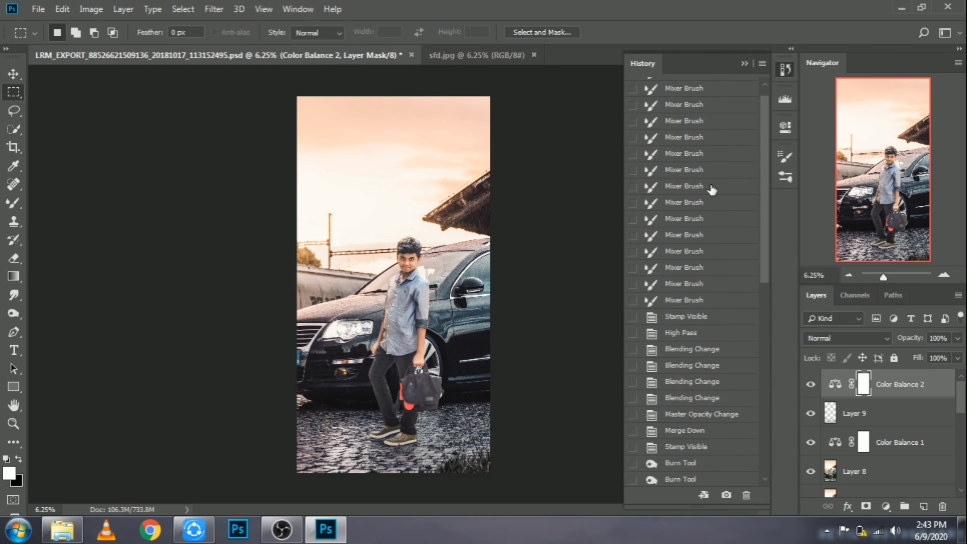
scroll(664, 116, up, 2)
click(683, 91)
scroll(705, 267, down, 5)
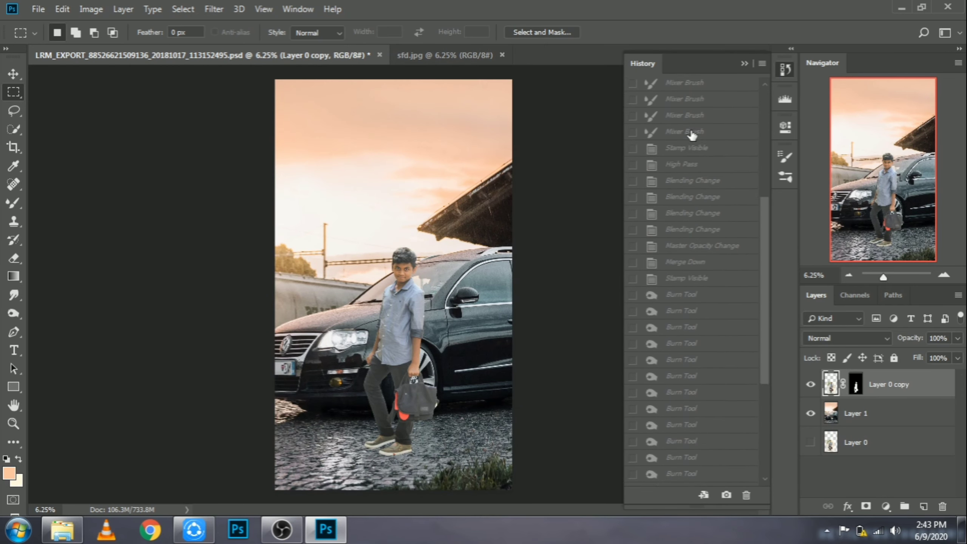
scroll(717, 415, down, 5)
click(718, 479)
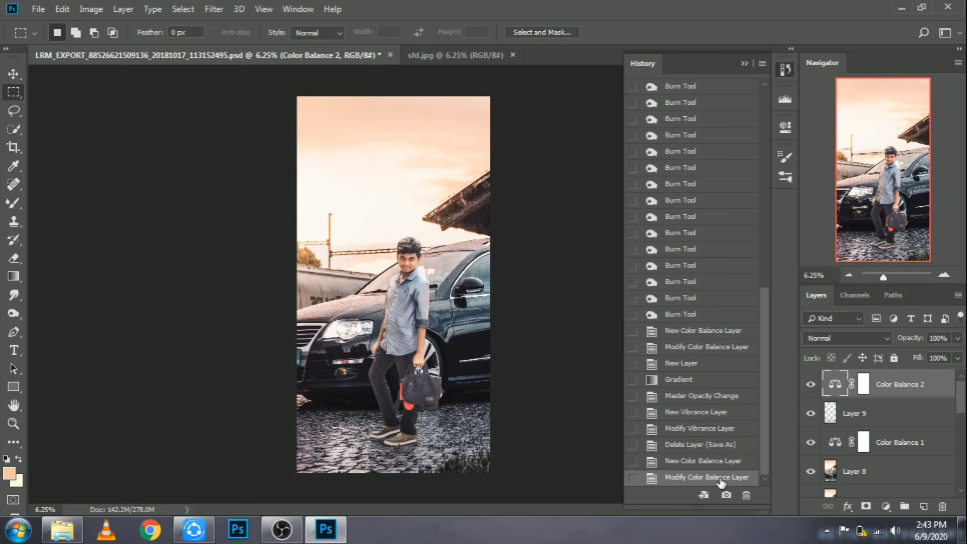
click(742, 63)
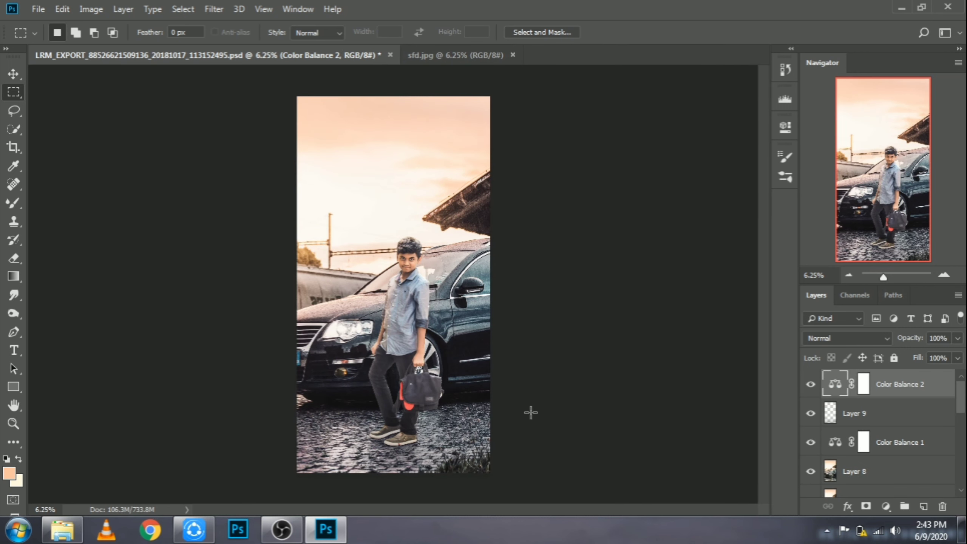
- Switch to the Move tool and save the PSD document
click(14, 73)
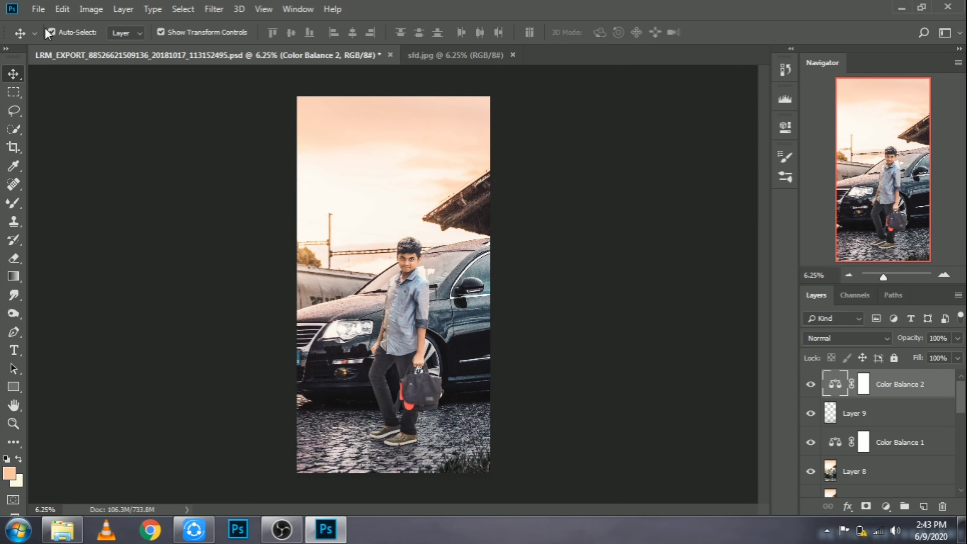
click(44, 9)
click(75, 154)
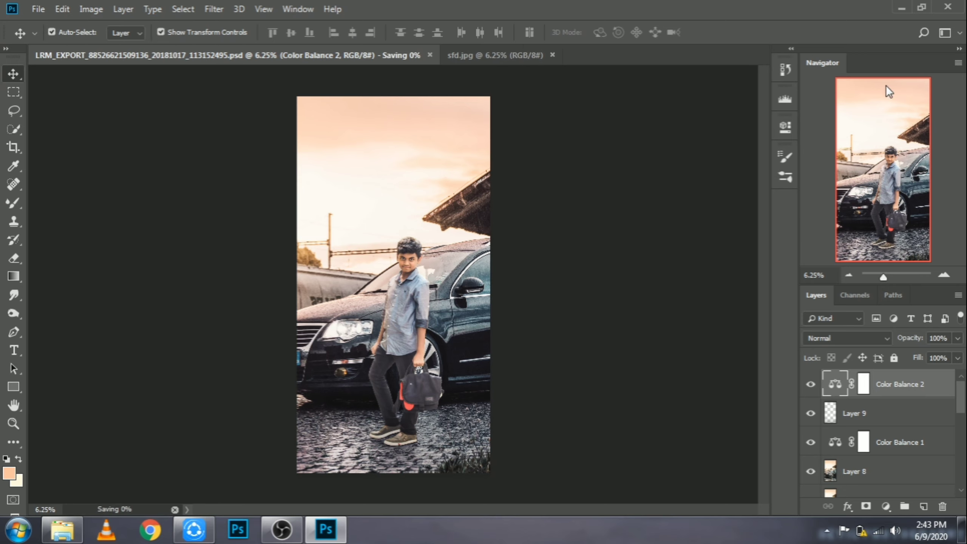